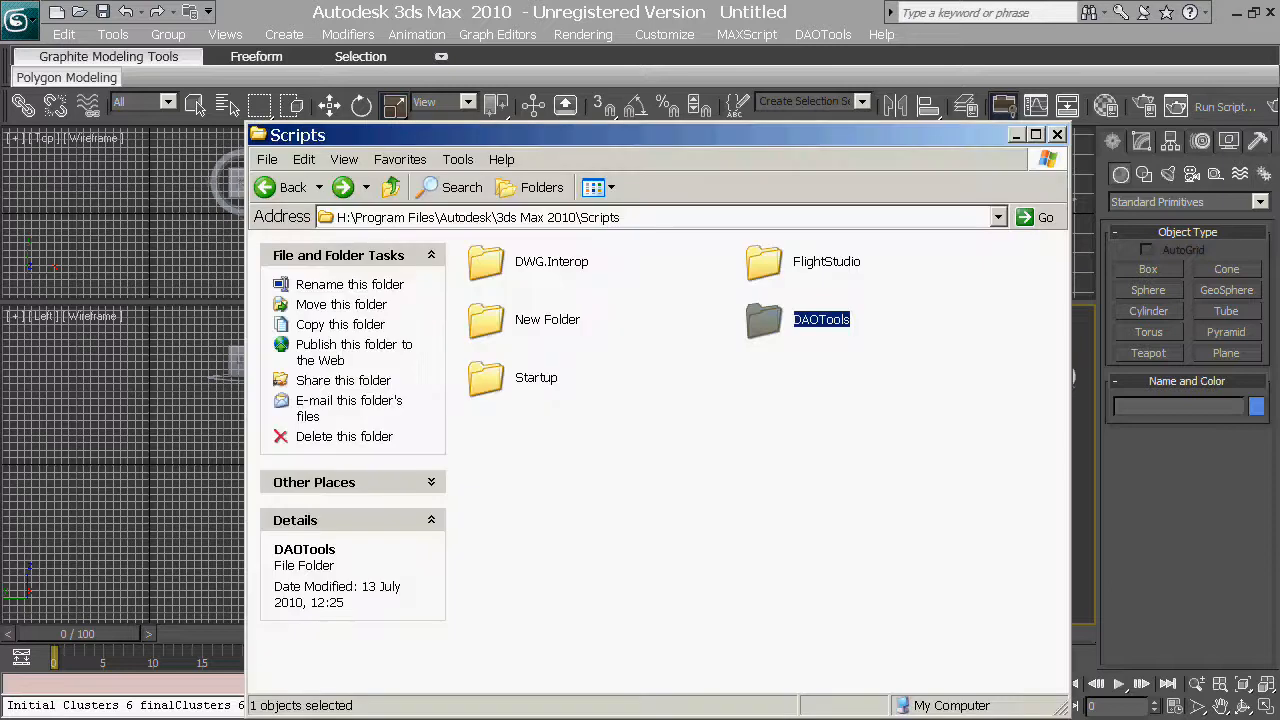
- Switch to 3ds Max and examine the DAOTools actions and the DAOTools menu entries in the user interface customization
drag(652, 141, 634, 117)
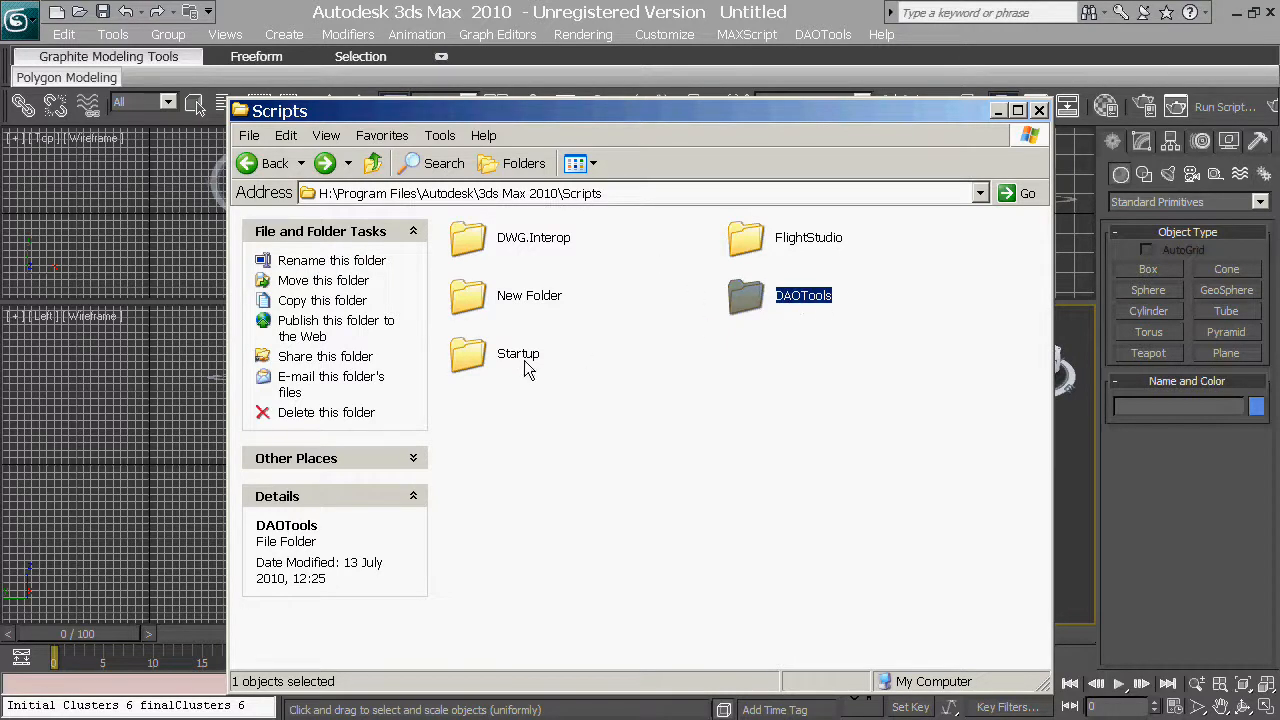
click(635, 11)
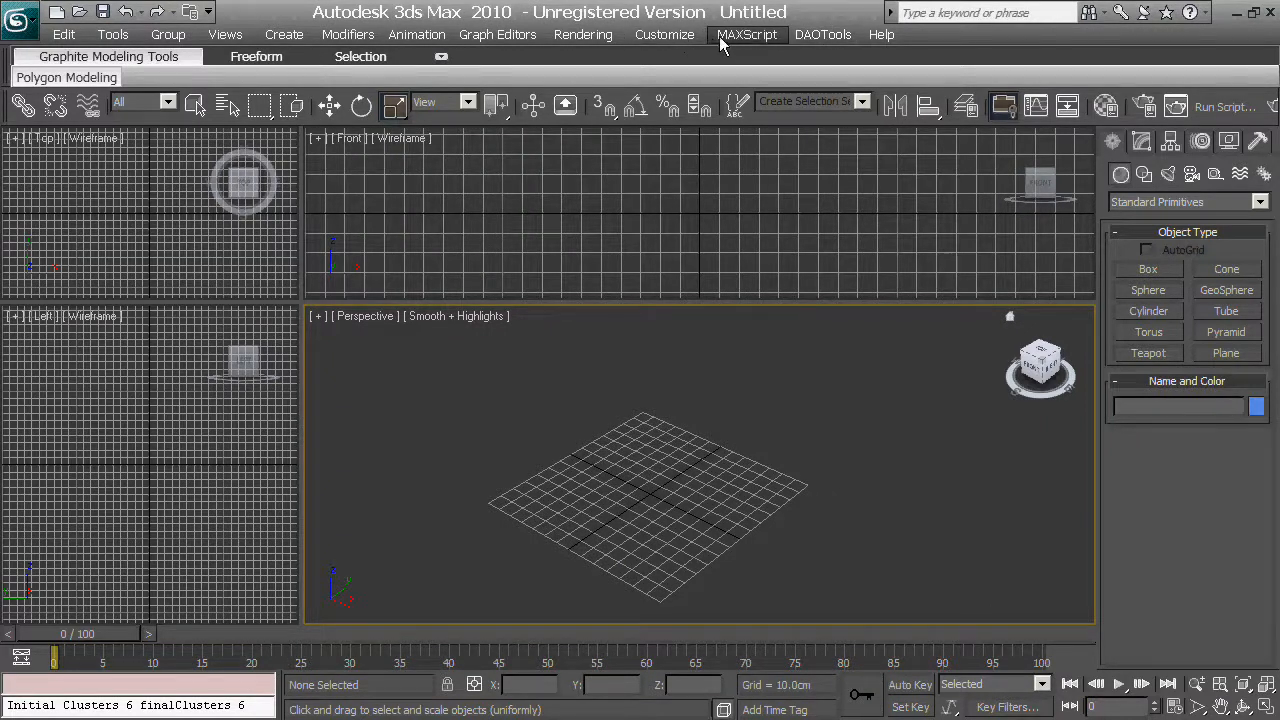
click(665, 36)
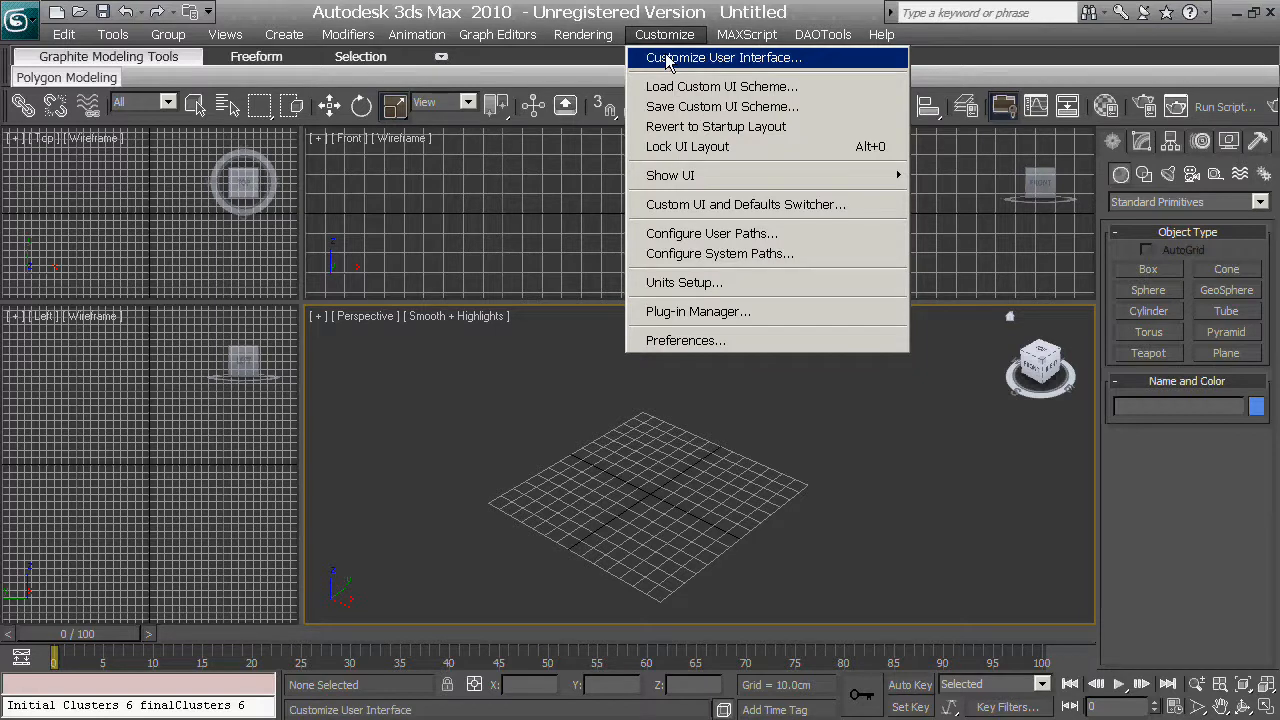
click(672, 58)
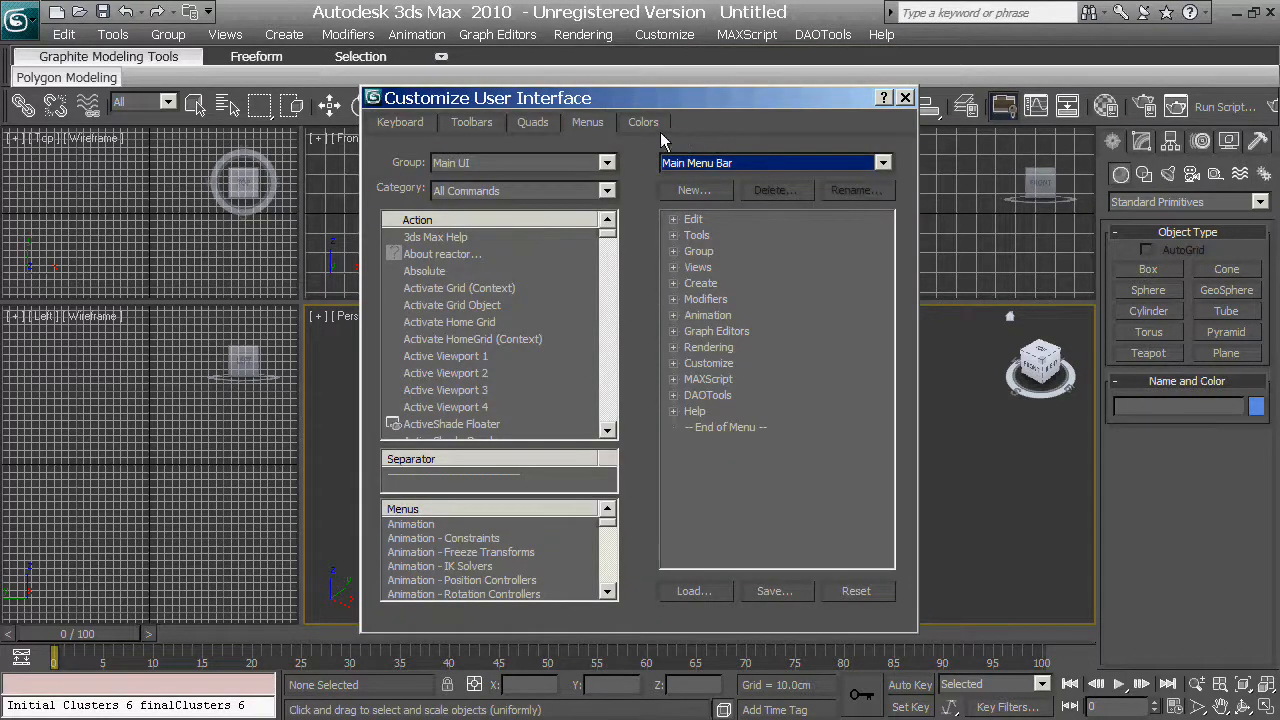
click(576, 124)
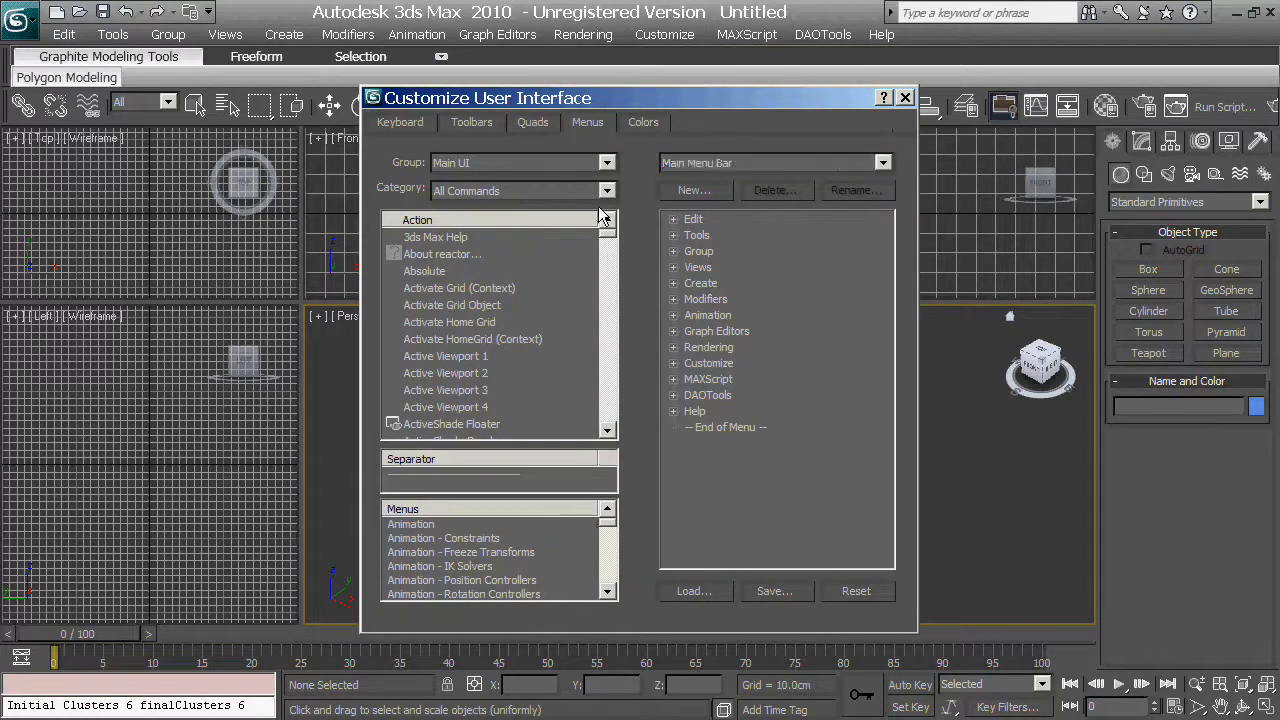
click(572, 191)
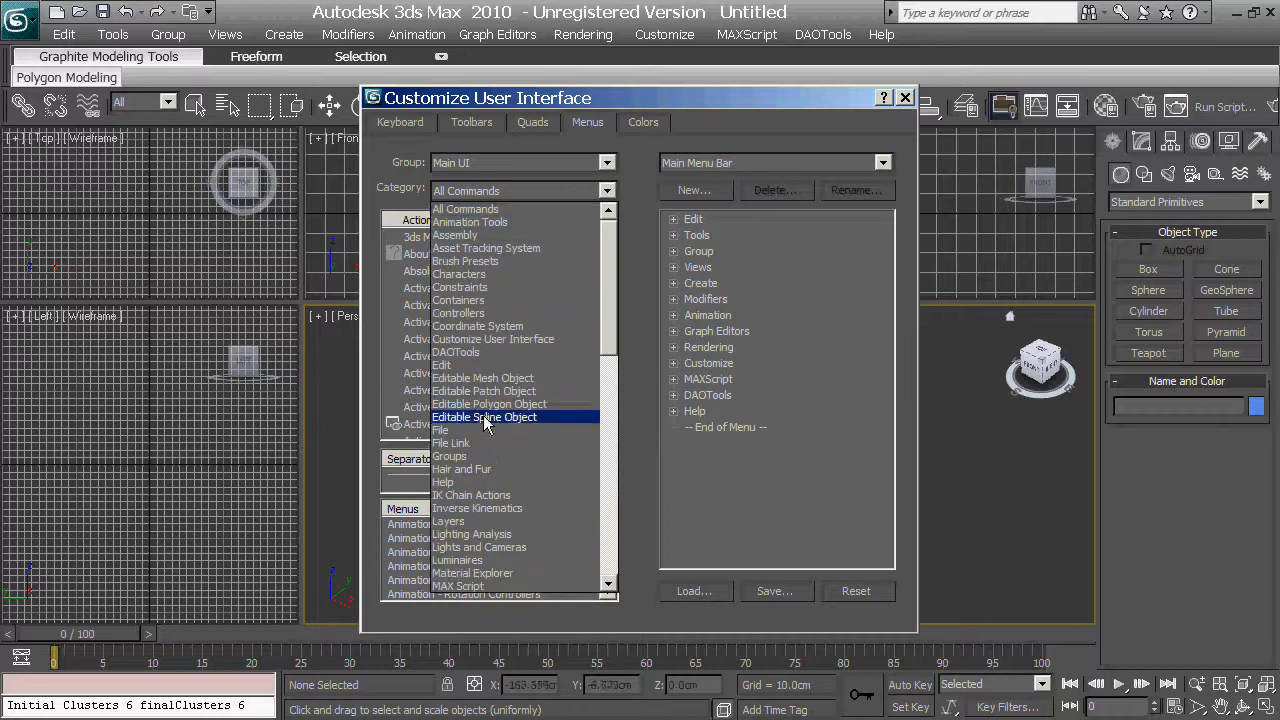
click(487, 353)
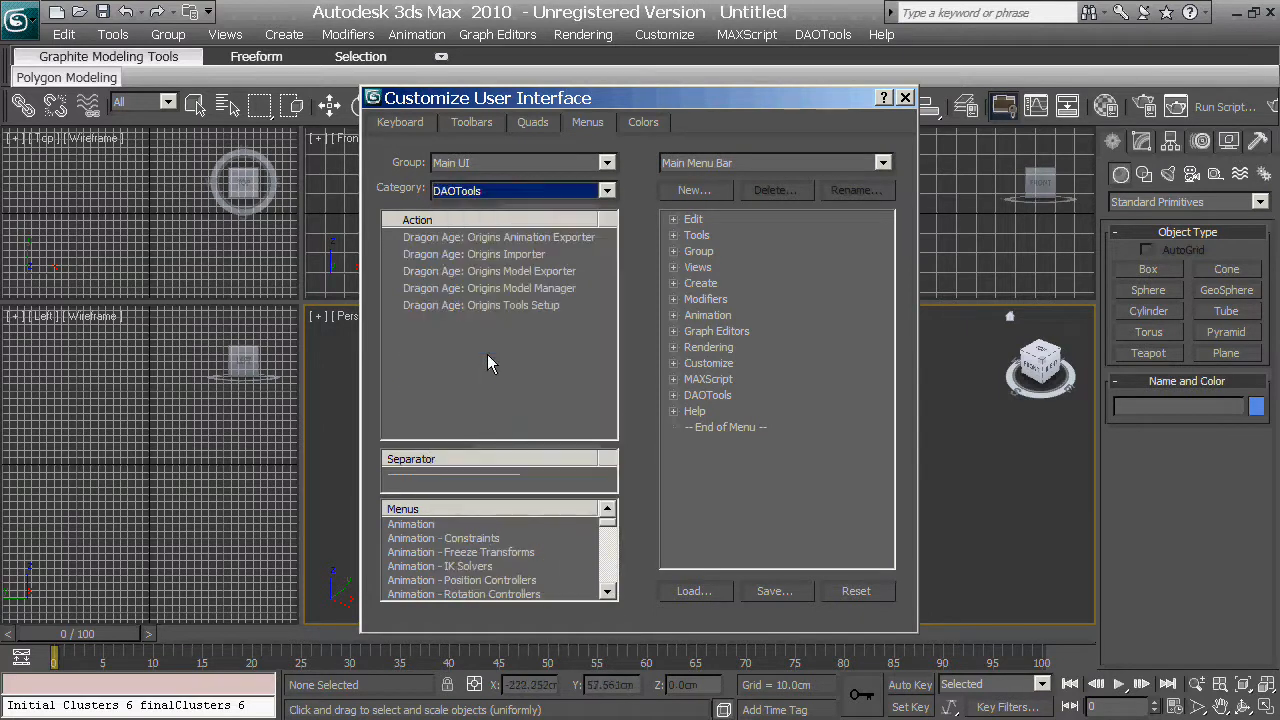
click(674, 395)
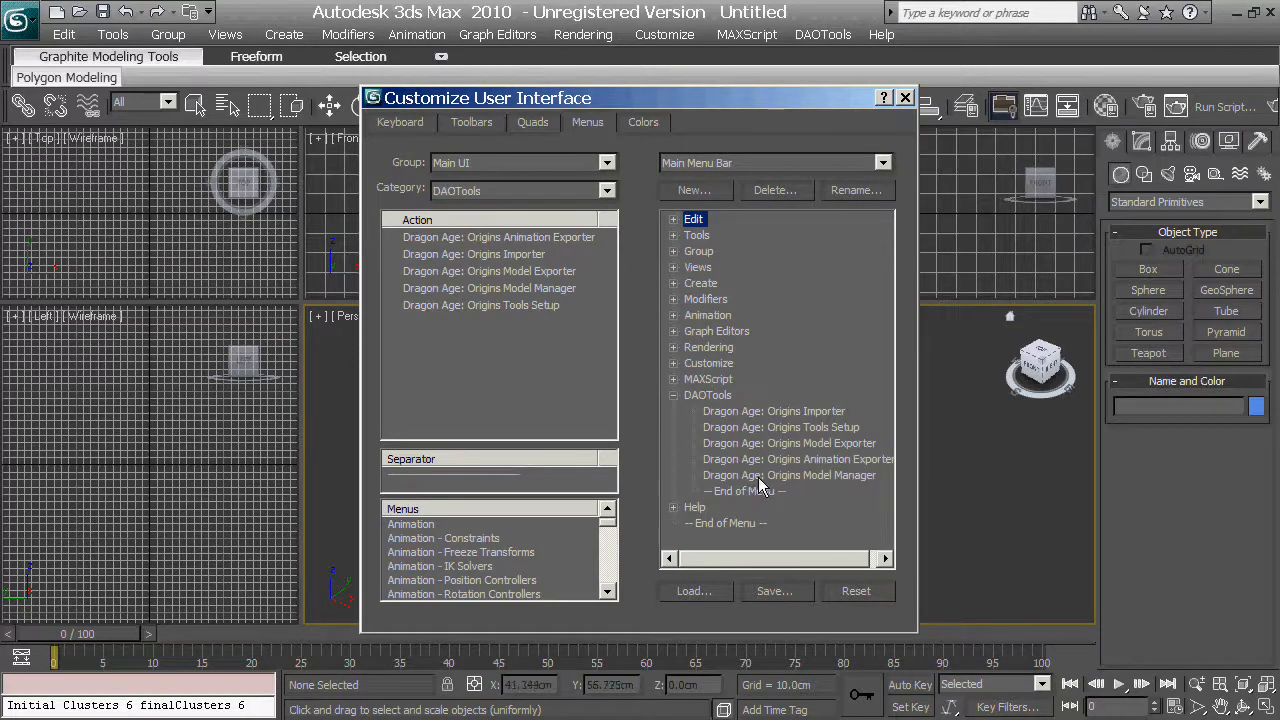
click(905, 98)
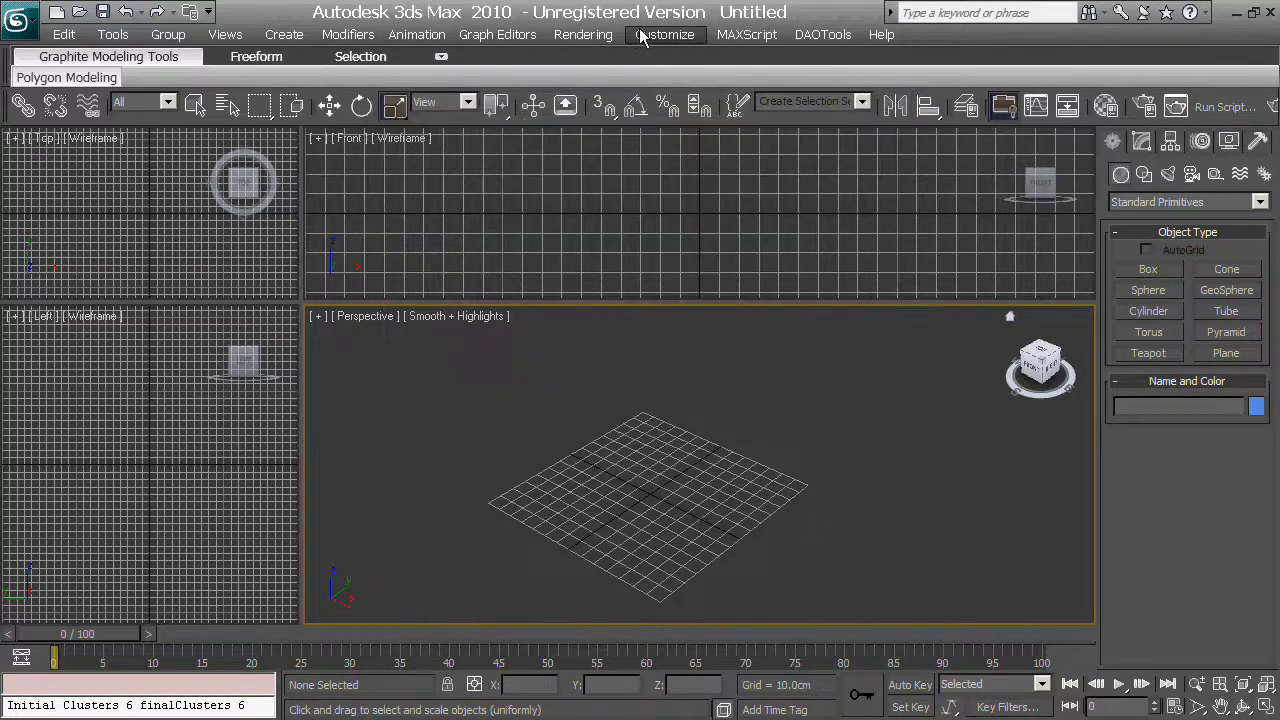
- Examine the display units and the system unit scale, accepting both settings as they are
click(656, 36)
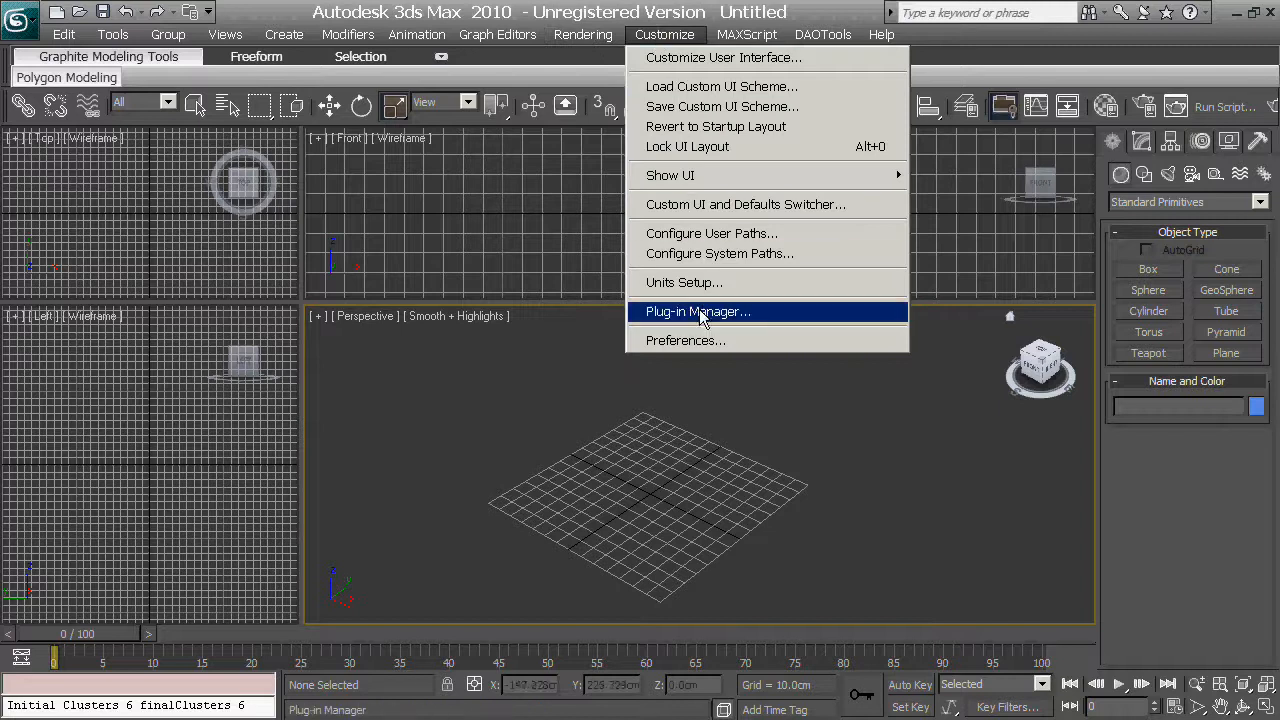
click(684, 283)
click(673, 208)
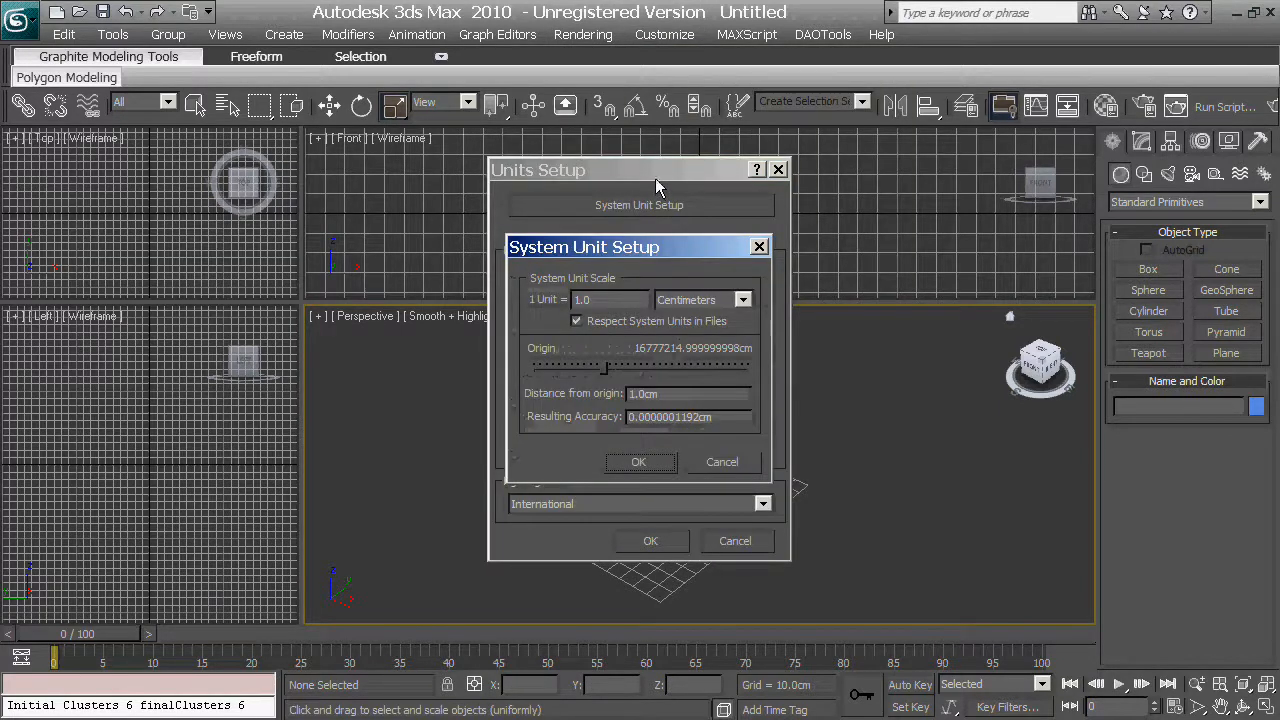
drag(600, 251, 1005, 273)
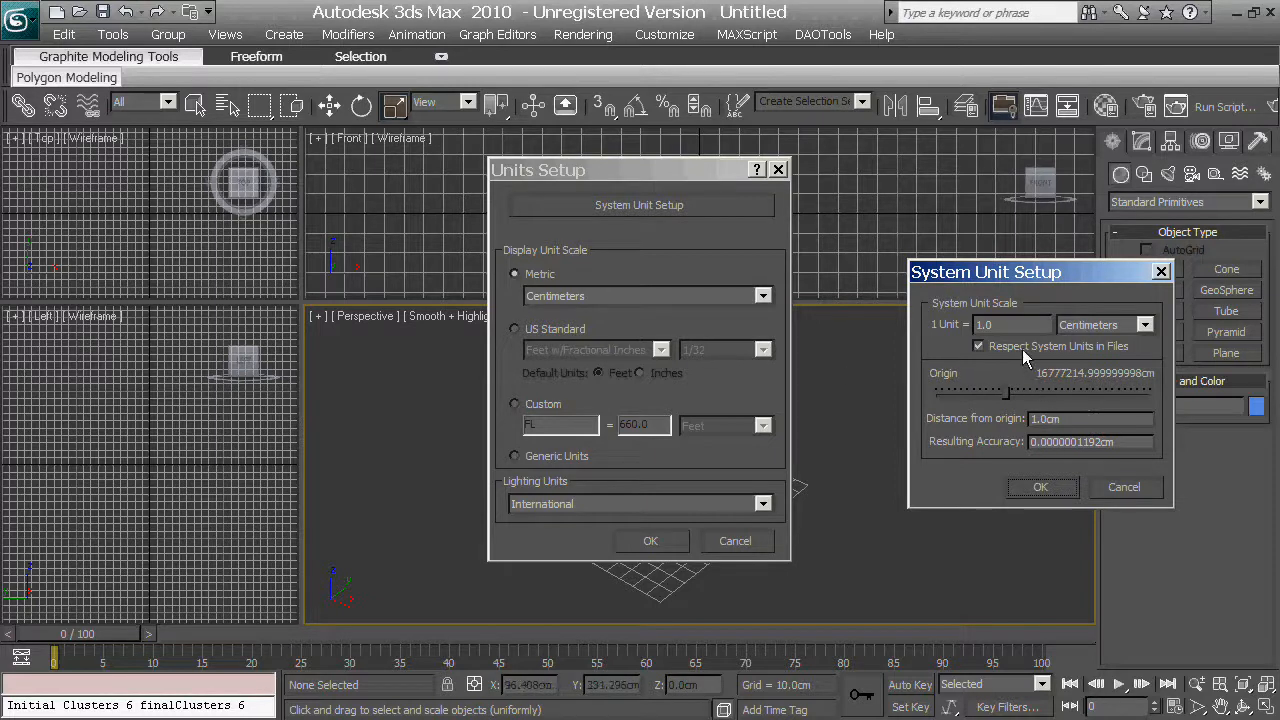
click(1042, 490)
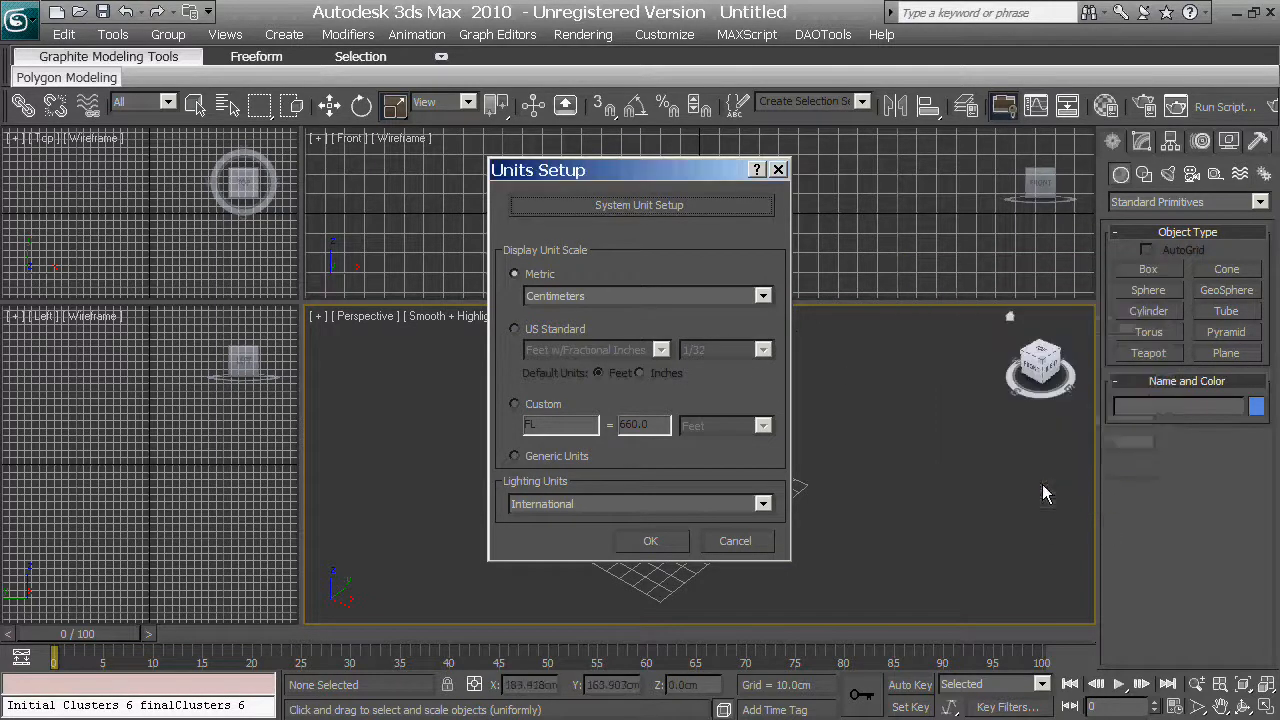
click(643, 540)
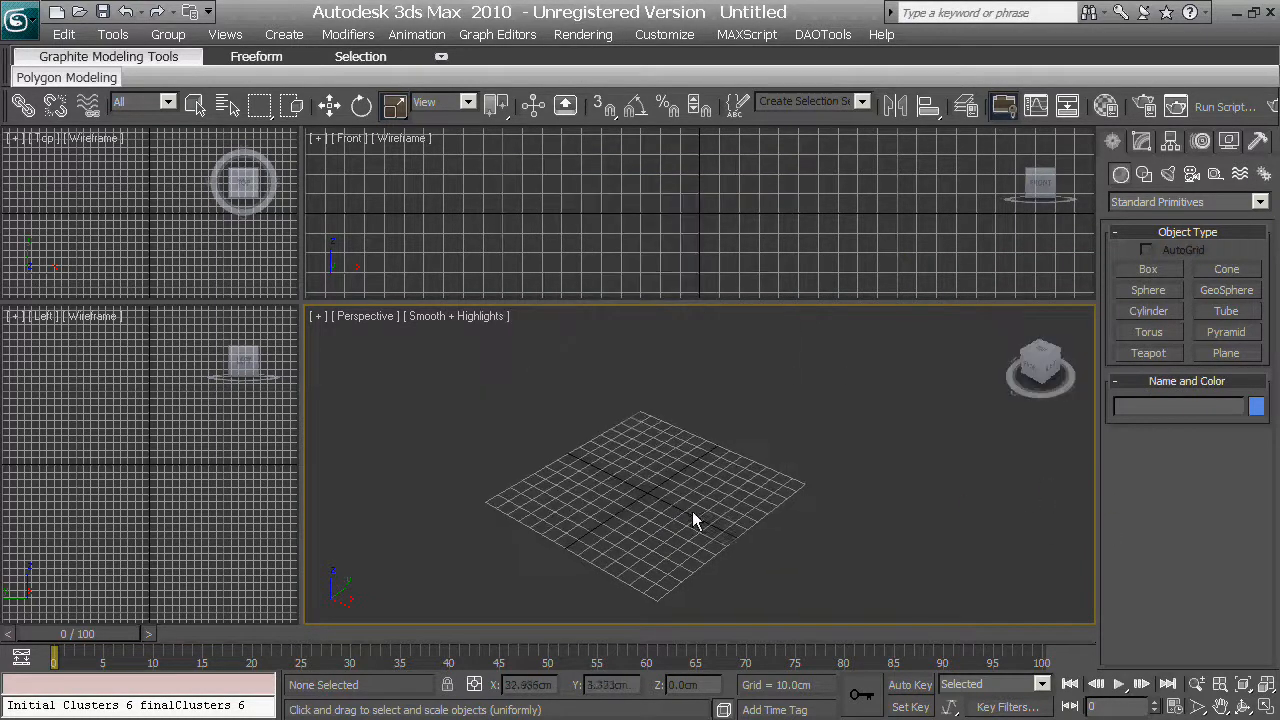
- Create a box about 29 cm long, 75 cm wide and 169 cm high near the grid's centre
middle_drag(693, 511, 693, 509)
click(1148, 269)
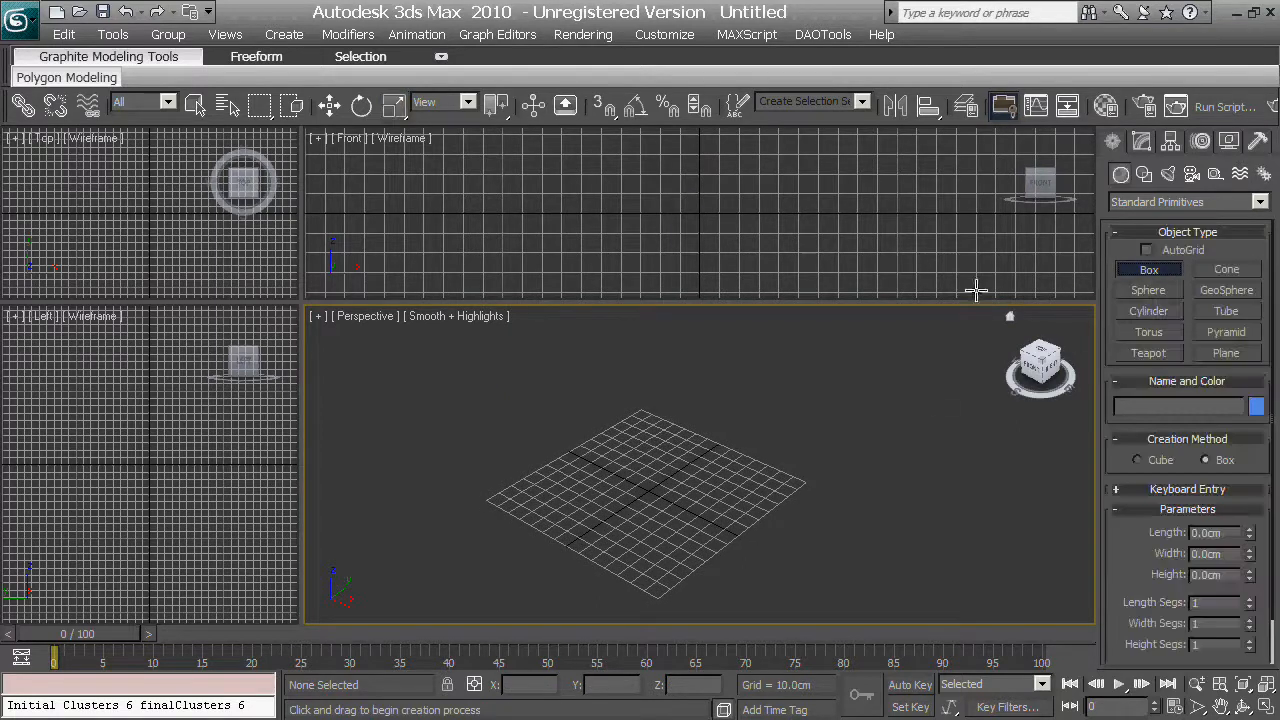
drag(563, 490, 586, 463)
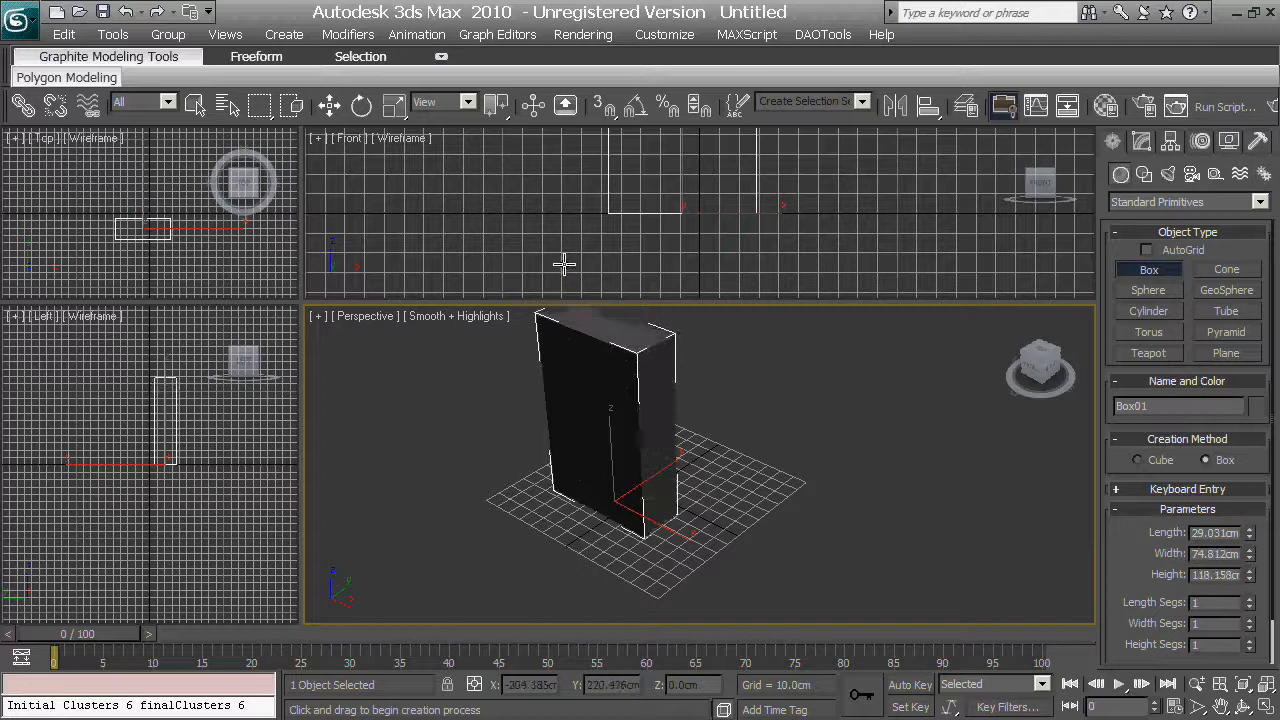
click(543, 163)
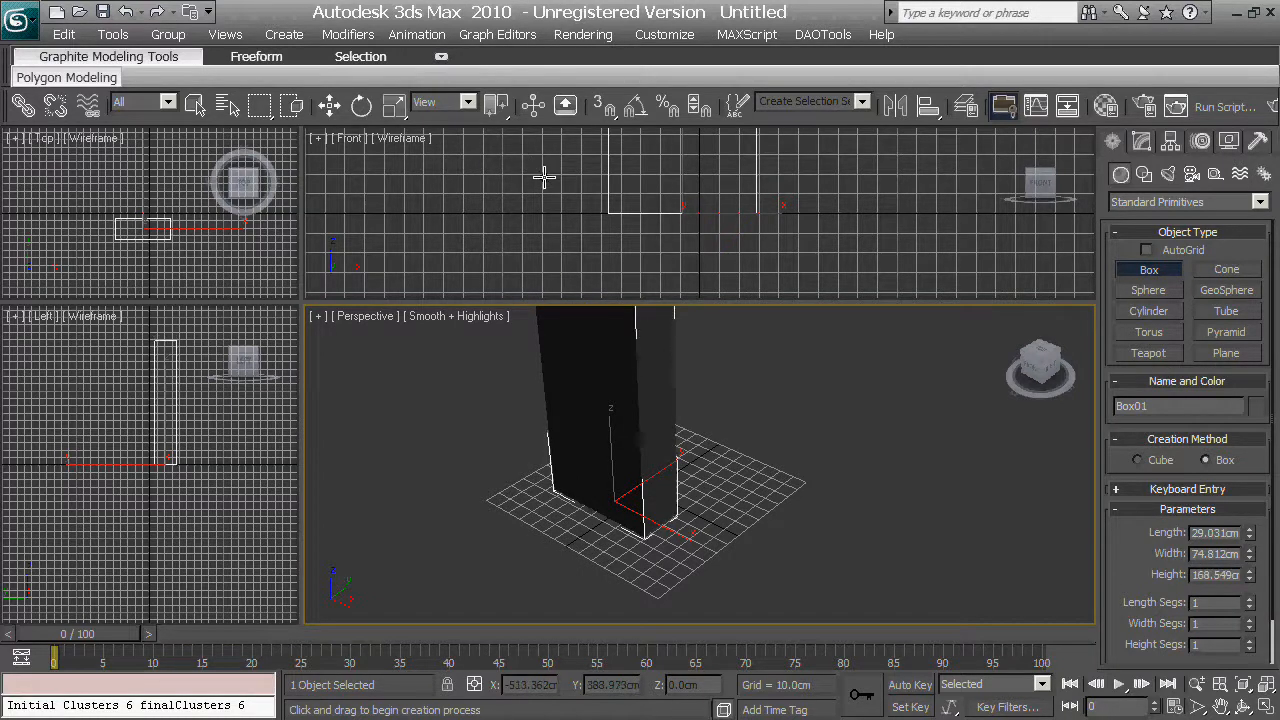
right_click(818, 488)
- Move the box off the grid along Y to about Y -100 cm and deselect it
alt+middle_drag(680, 484, 690, 510)
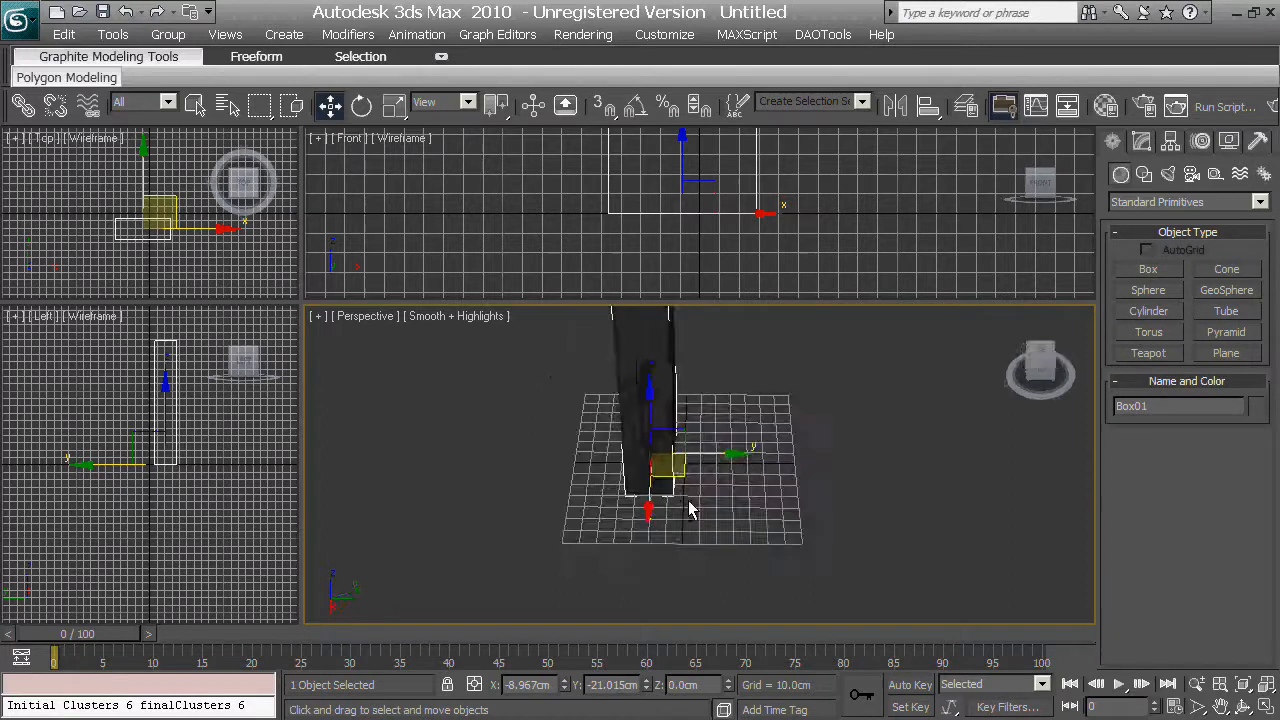
drag(676, 473, 545, 466)
click(1142, 141)
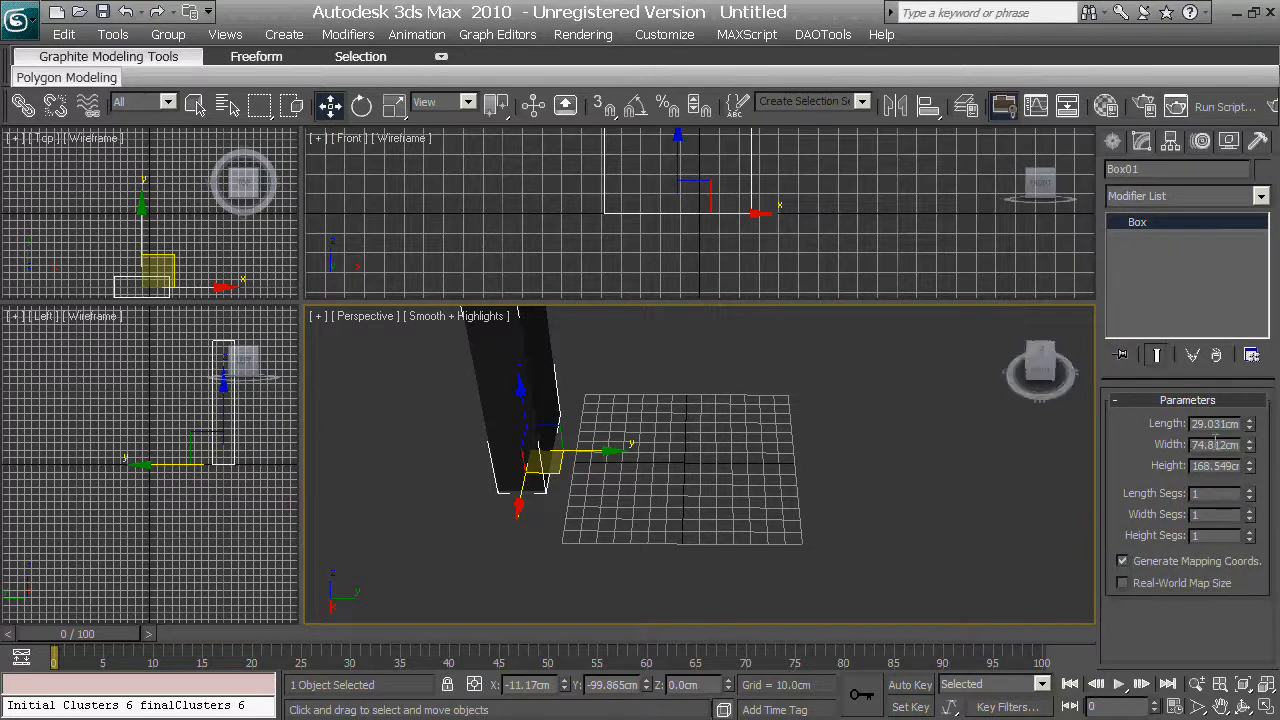
alt+middle_drag(562, 498, 578, 499)
click(713, 476)
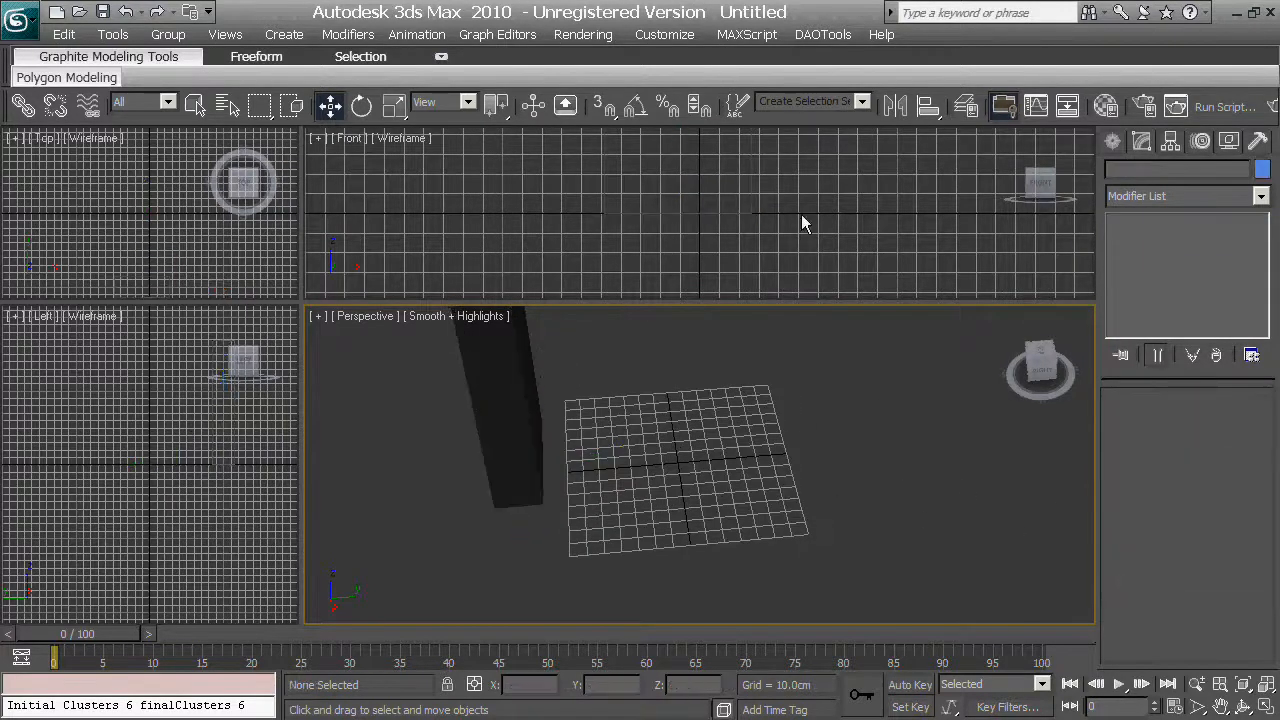
- Create a plane about 54 cm long and 56 cm wide around the middle of the grid
click(1114, 140)
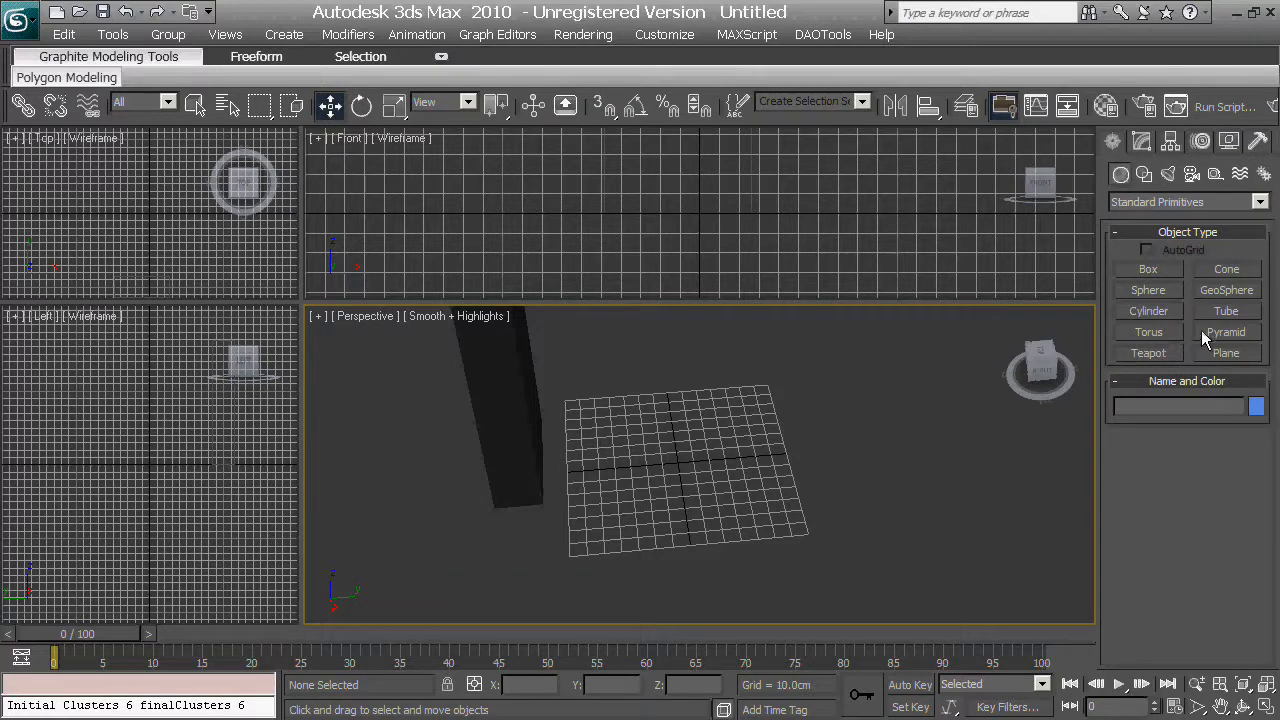
click(1226, 353)
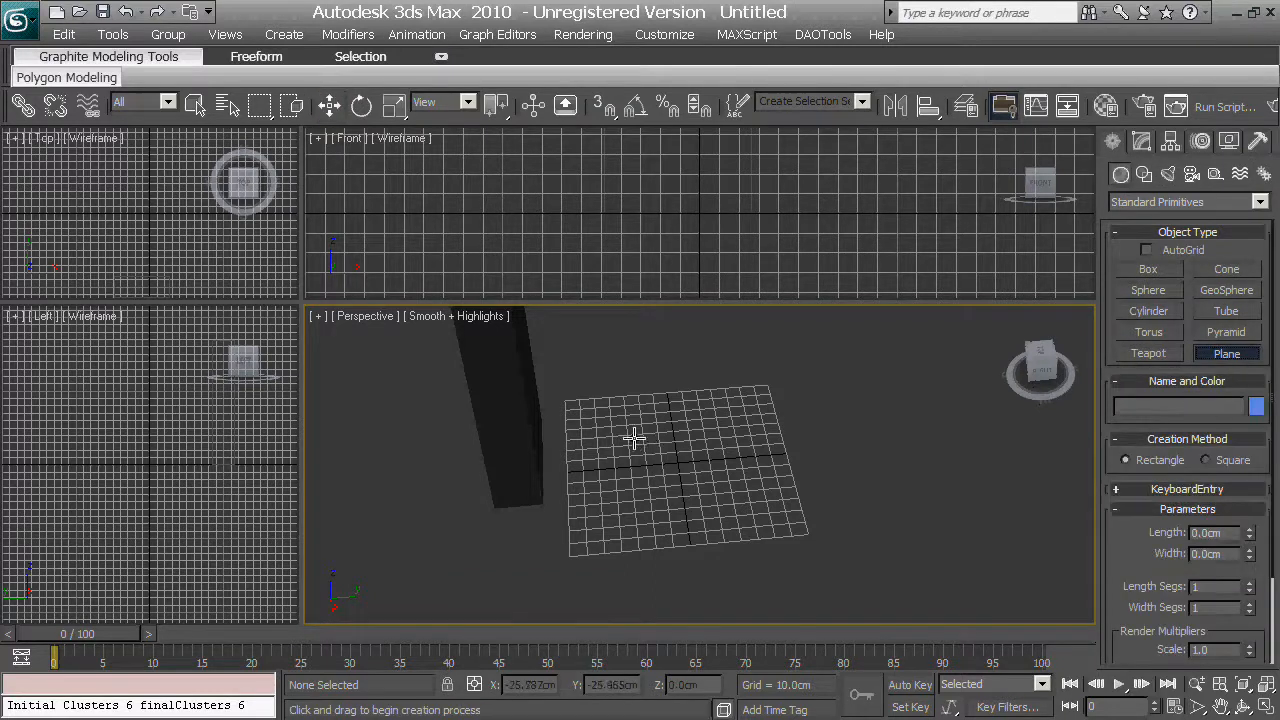
drag(634, 437, 729, 492)
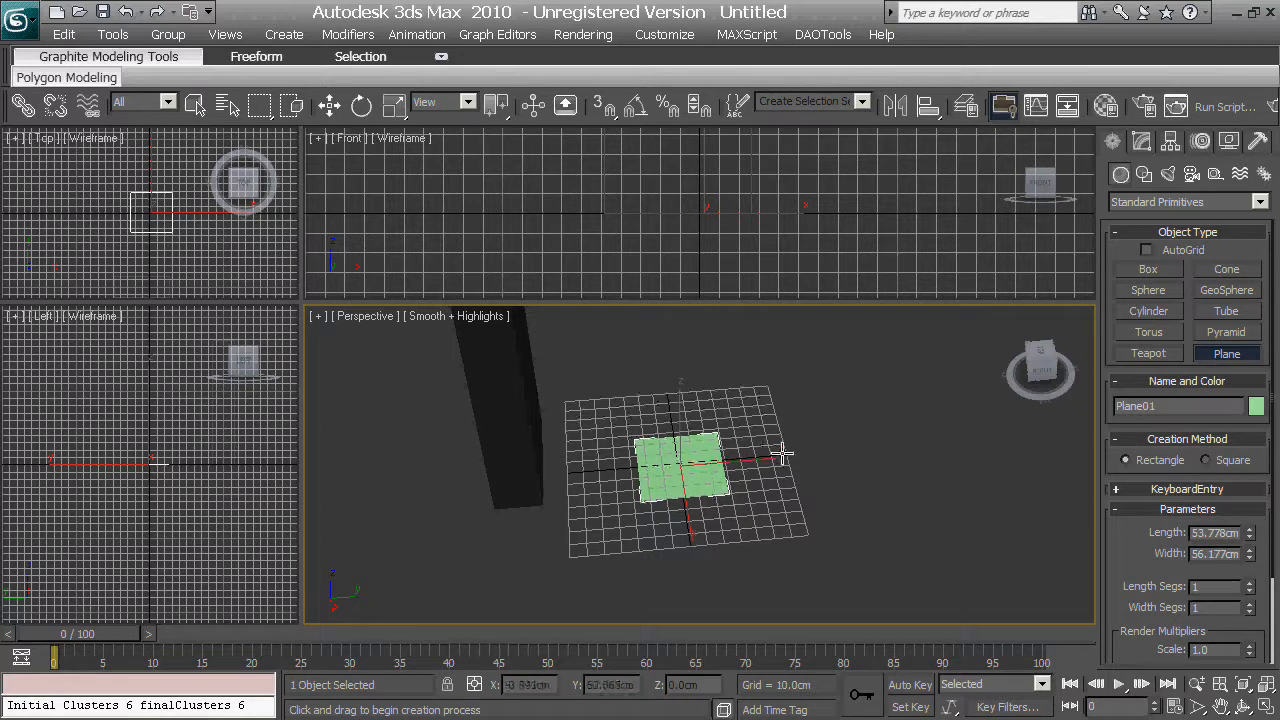
right_click(766, 480)
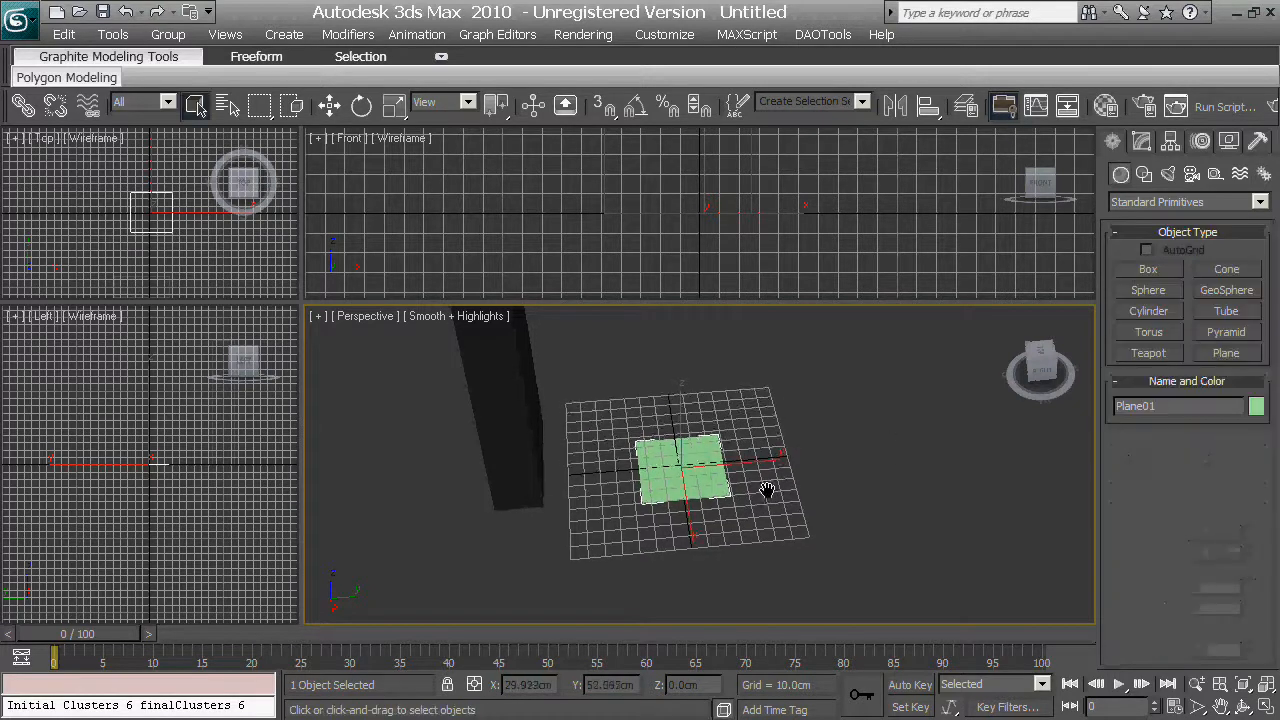
- Convert the plane to an editable poly
right_click(705, 466)
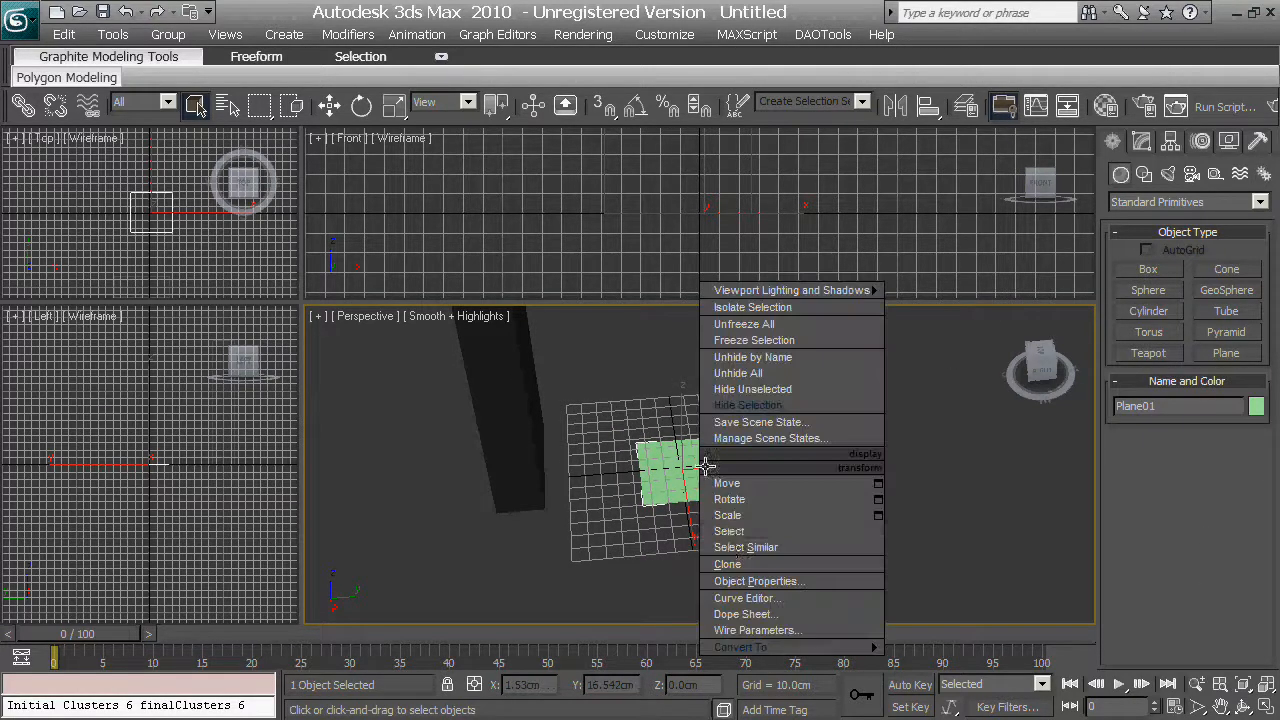
mouse_move(760, 647)
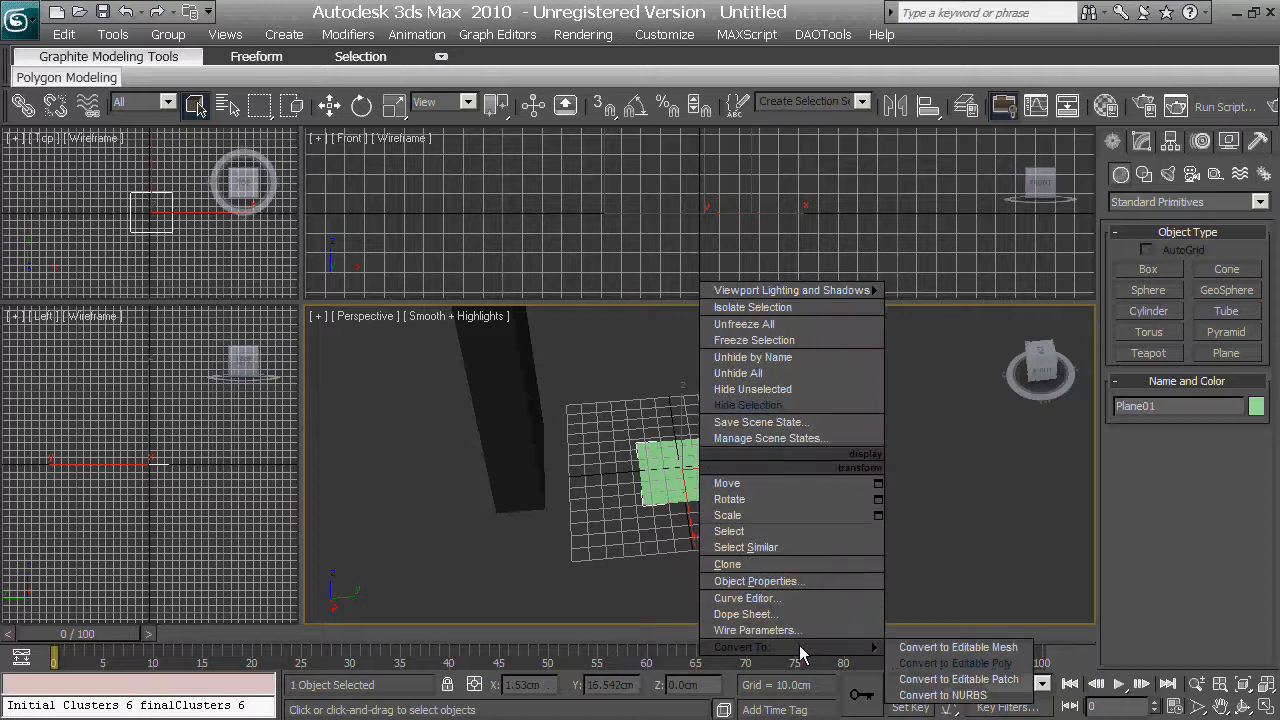
click(968, 665)
middle_drag(786, 526, 799, 540)
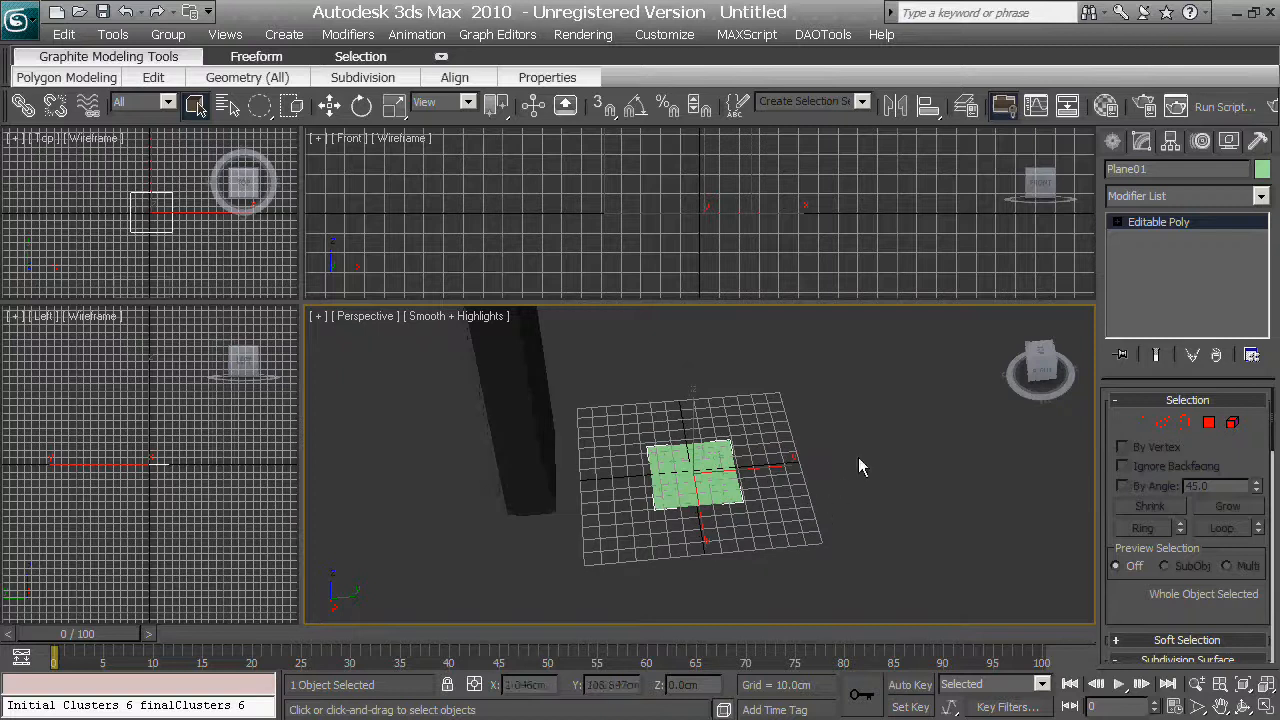
middle_drag(800, 506, 800, 503)
- Position the plane at the world origin by setting its X and Y coordinates to 0
key(w)
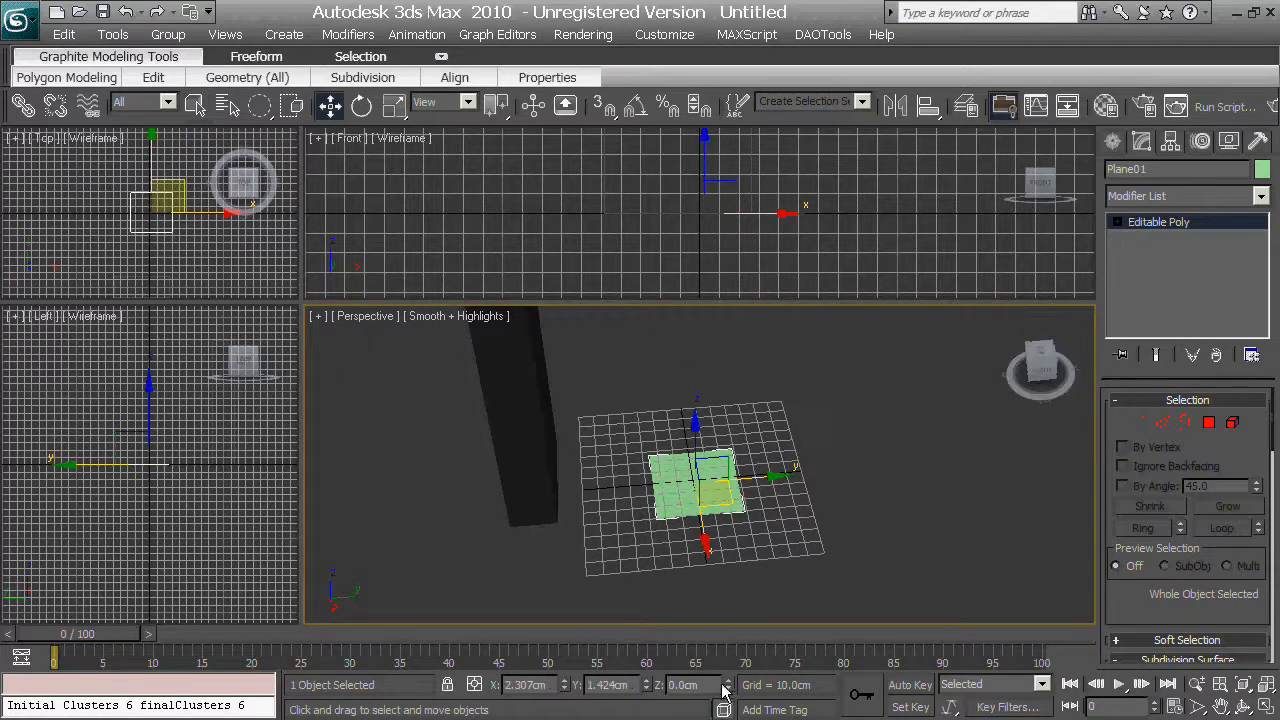
double_click(607, 687)
text(0)
double_click(528, 686)
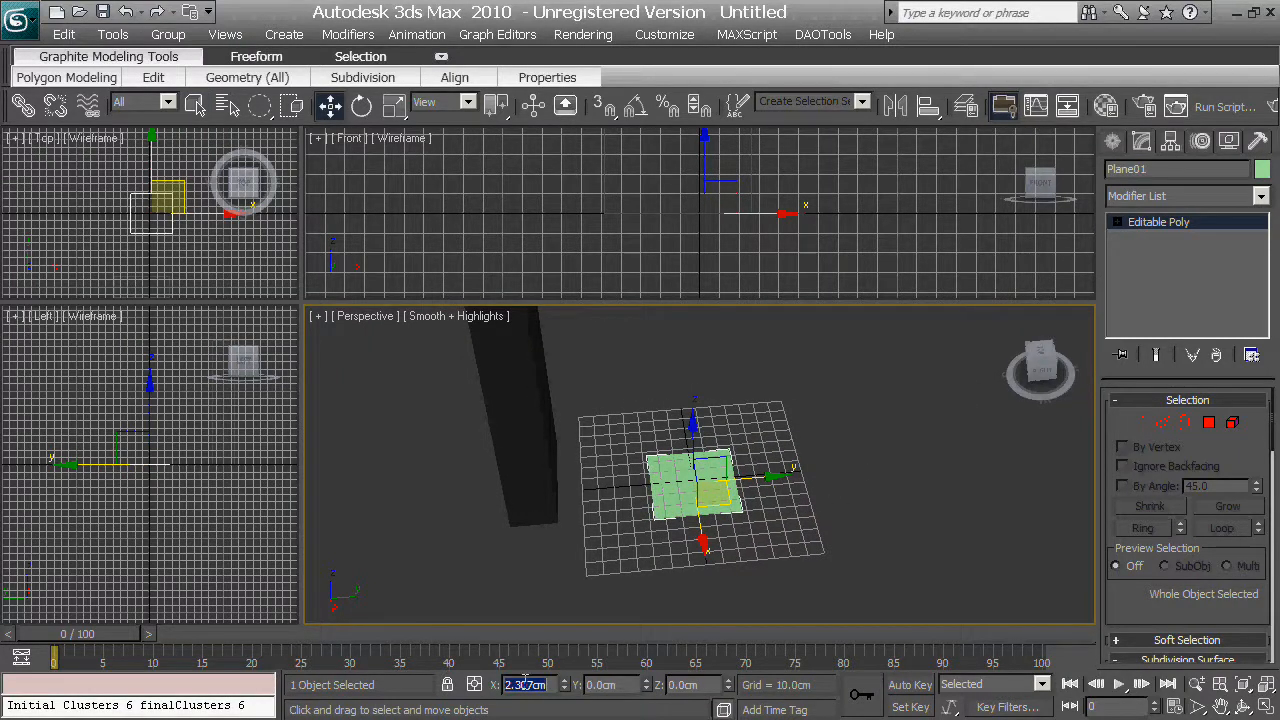
text(0)
key(Return)
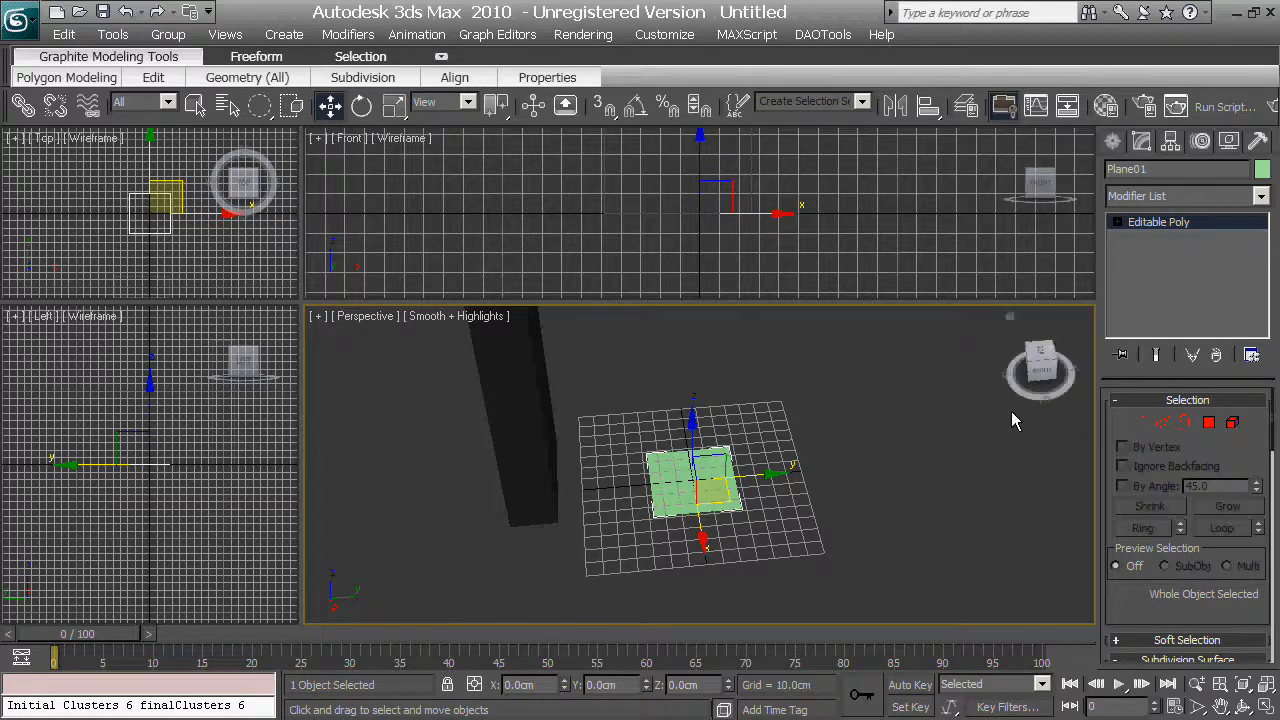
- Select all four outer edges of the plane with a rectangular region and extrude them upward into low walls
click(1162, 422)
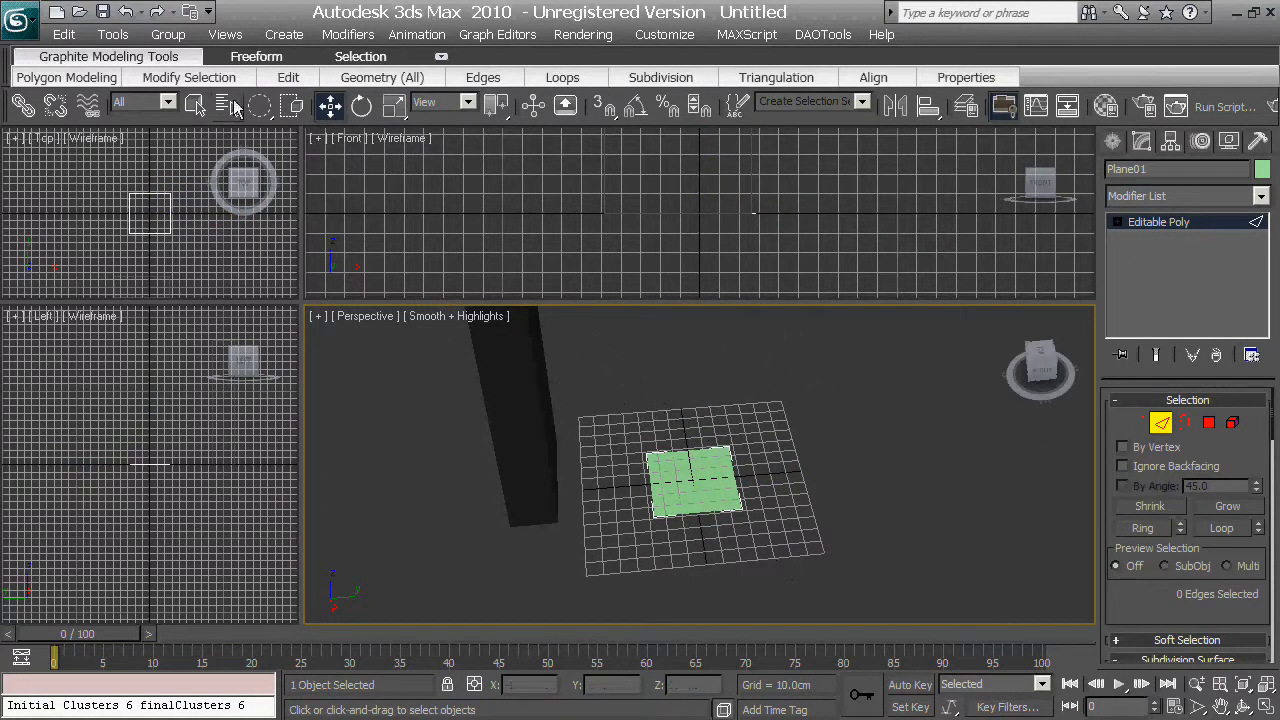
drag(259, 105, 268, 150)
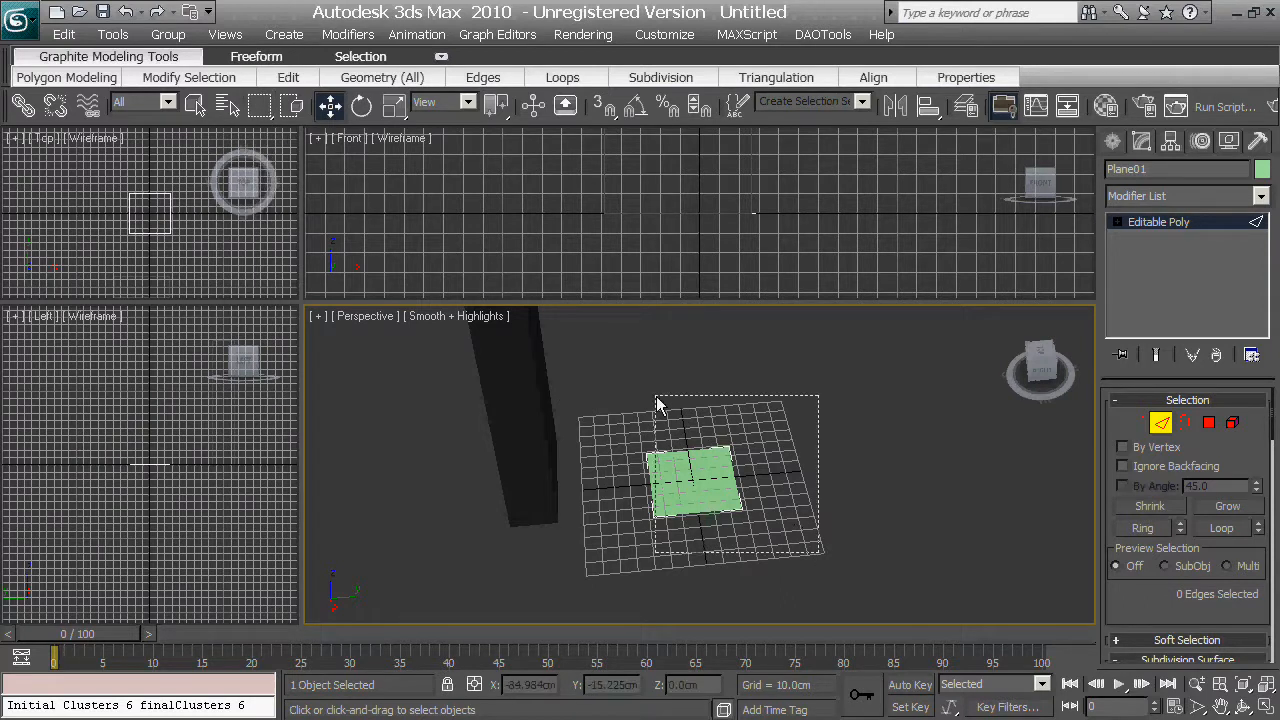
drag(657, 400, 846, 497)
middle_drag(954, 516, 878, 505)
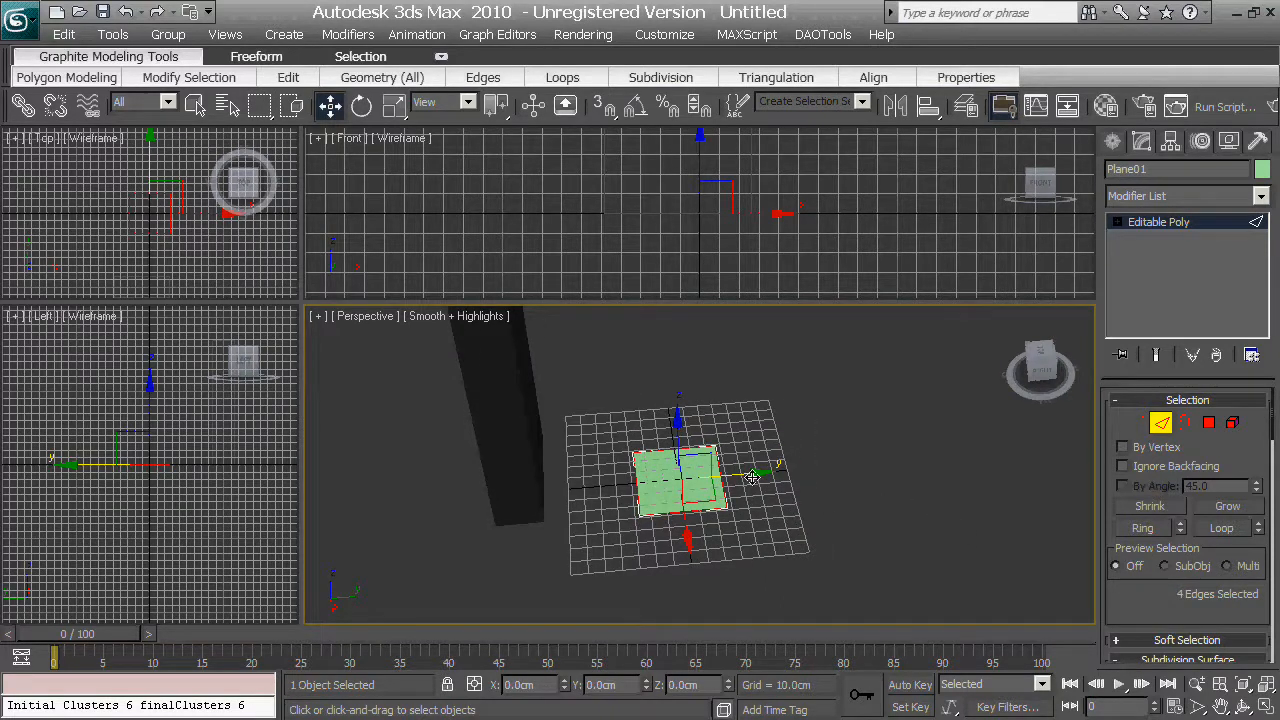
drag(676, 425, 677, 409)
- Extrude the walls' upper edges inward by scaling them in the horizontal plane to form a flat rim
key(e)
key(r)
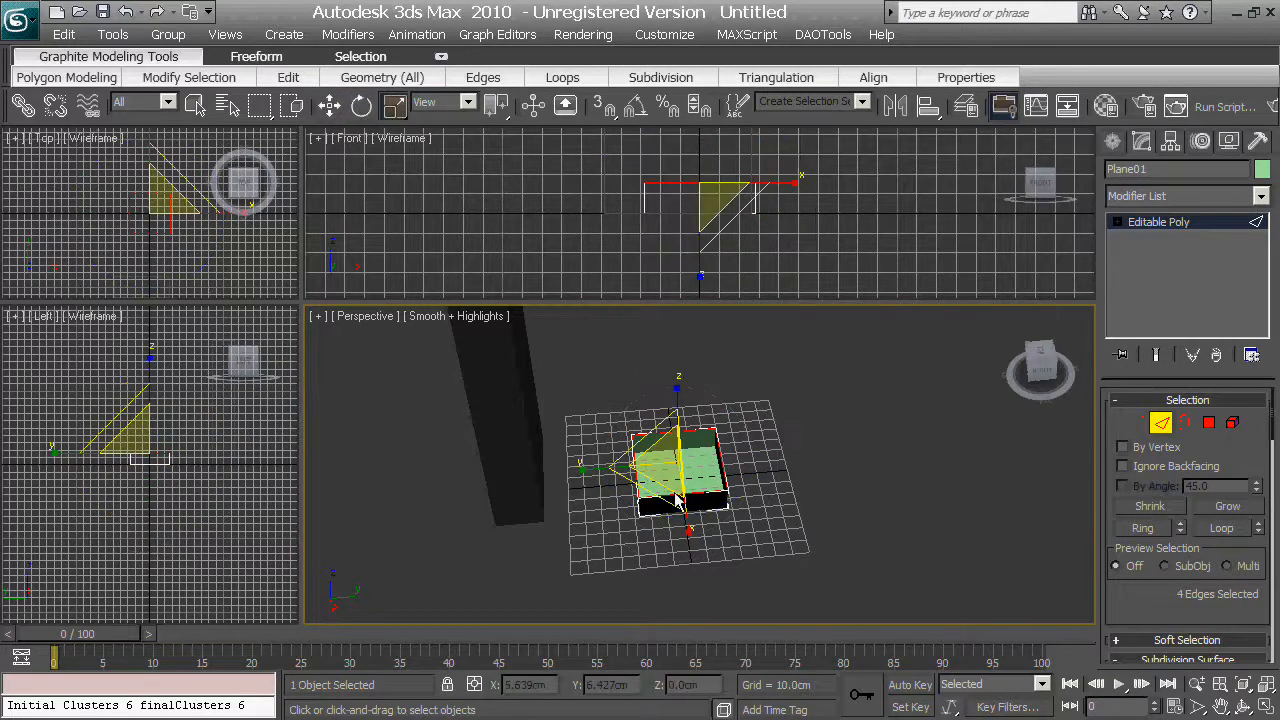
drag(677, 494, 664, 475)
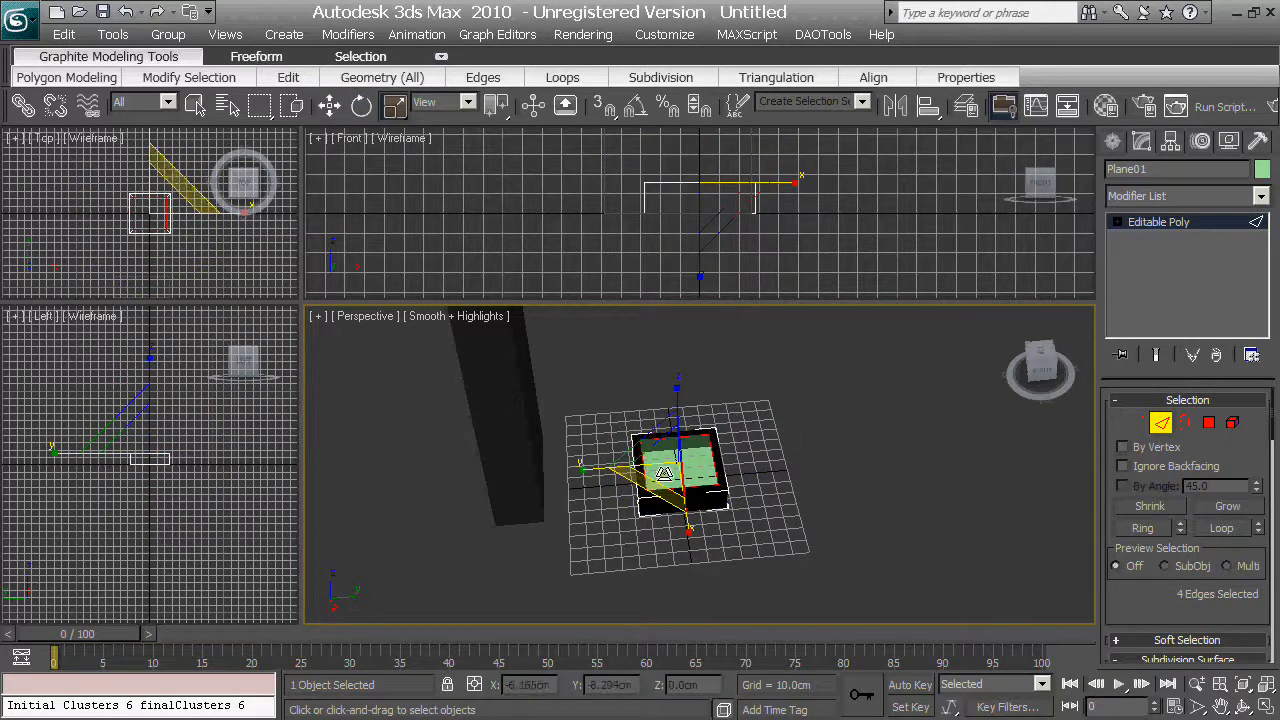
- Extrude the rim's inner edges straight up to a Z of about 72 cm to form the pedestal's column
key(w)
drag(677, 402, 673, 331)
alt+middle_drag(771, 402, 713, 402)
middle_drag(713, 402, 664, 516)
alt+middle_drag(687, 516, 691, 480)
middle_drag(734, 518, 733, 428)
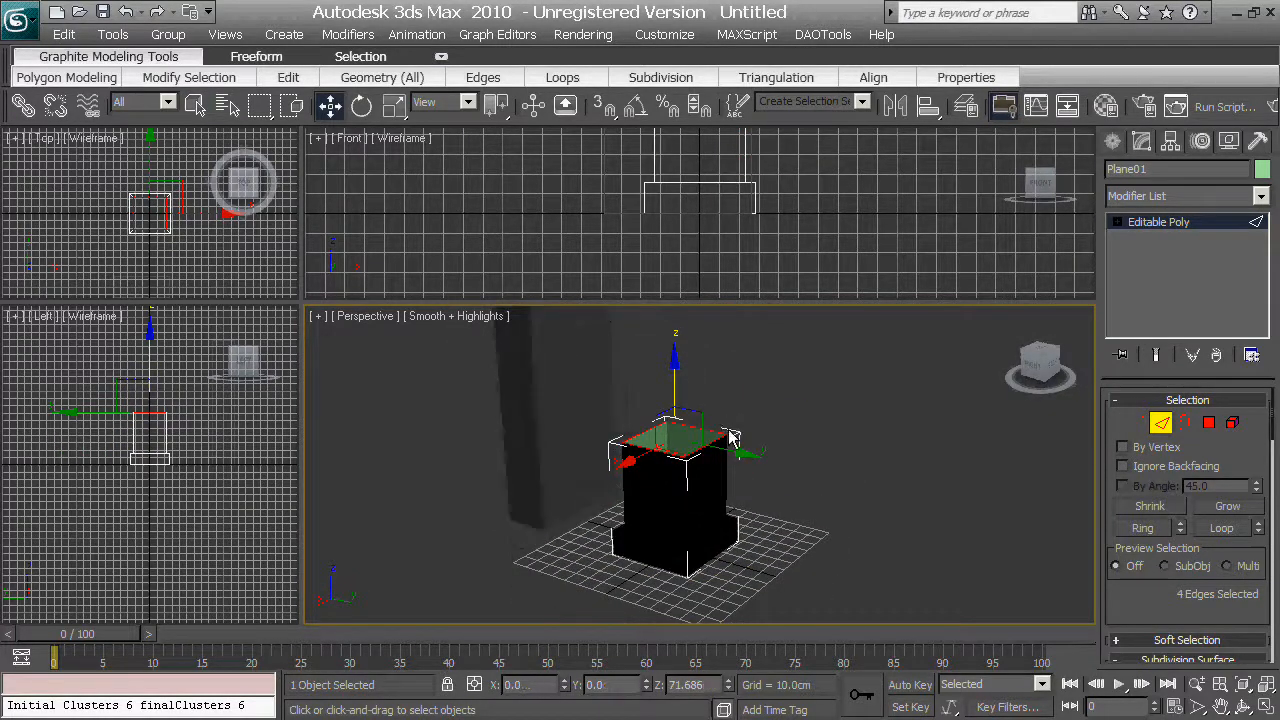
- Extrude the column's top edges outward by scaling them horizontally to about 145% to form a flat overhang
key(e)
key(r)
drag(688, 457, 690, 472)
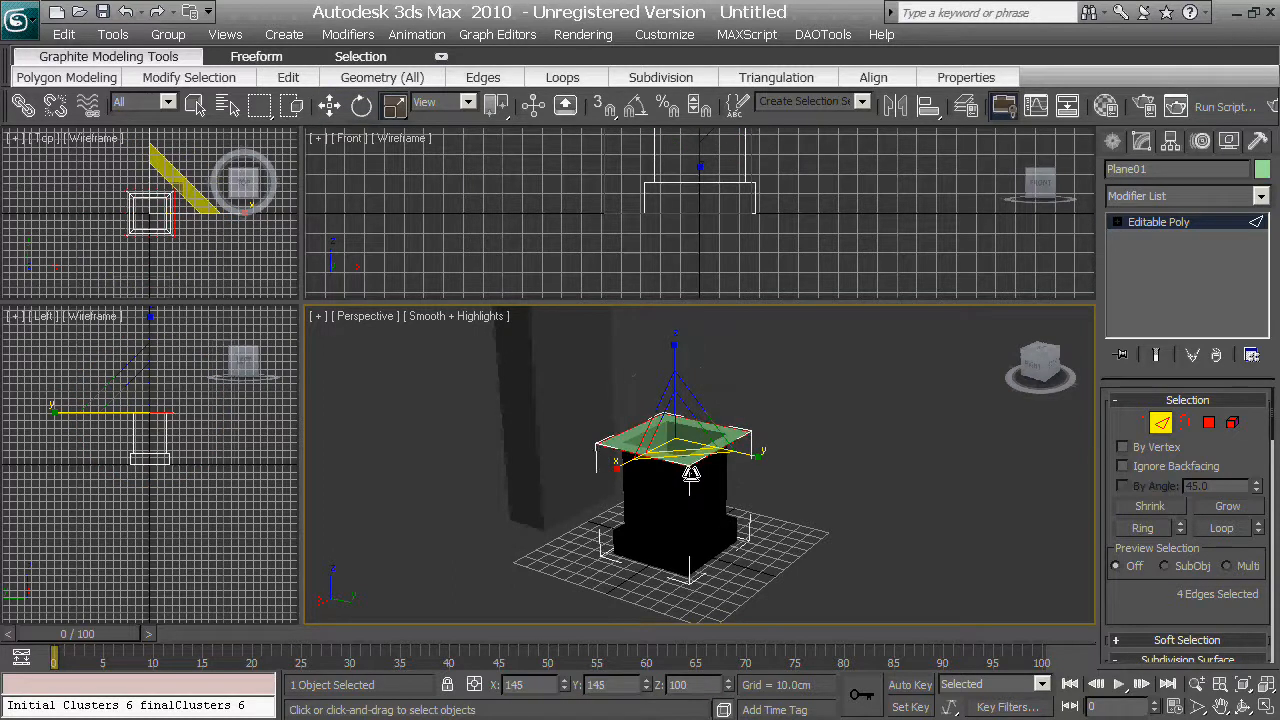
key(q)
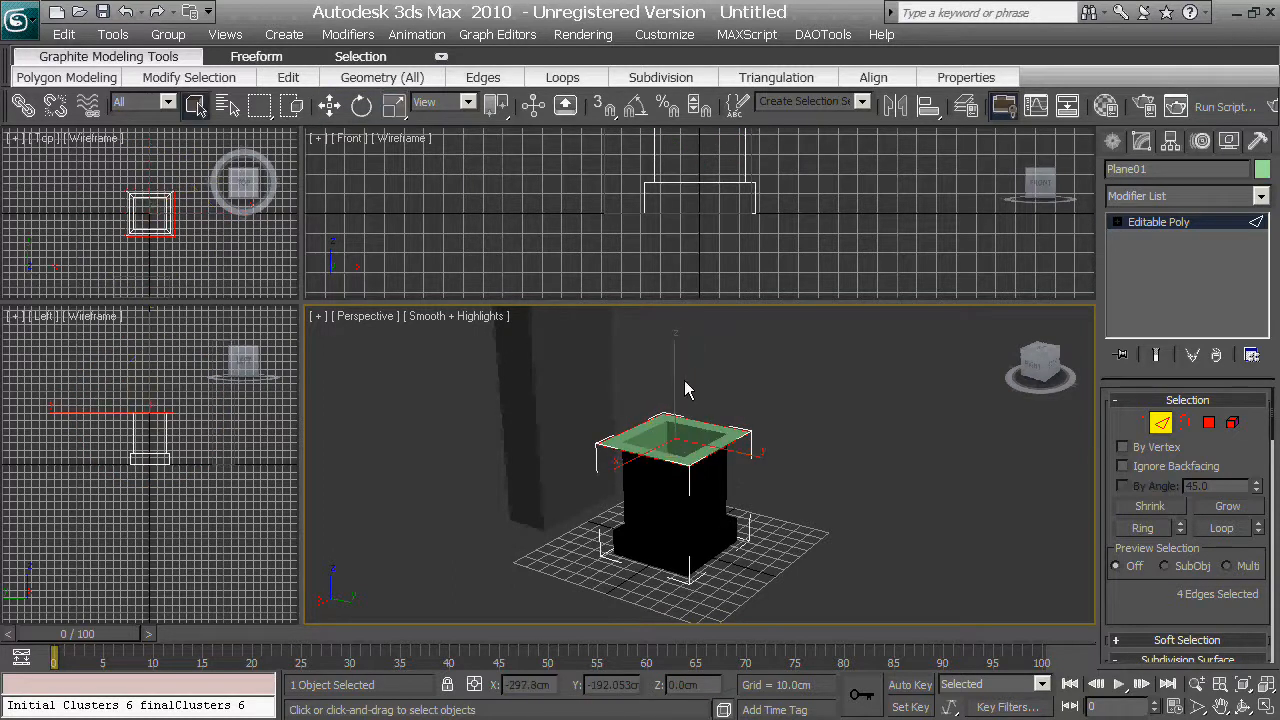
- Extrude the overhang's outer edges up to a Z of about 88 cm, then inward to the centre to close the top
key(w)
drag(672, 364, 673, 343)
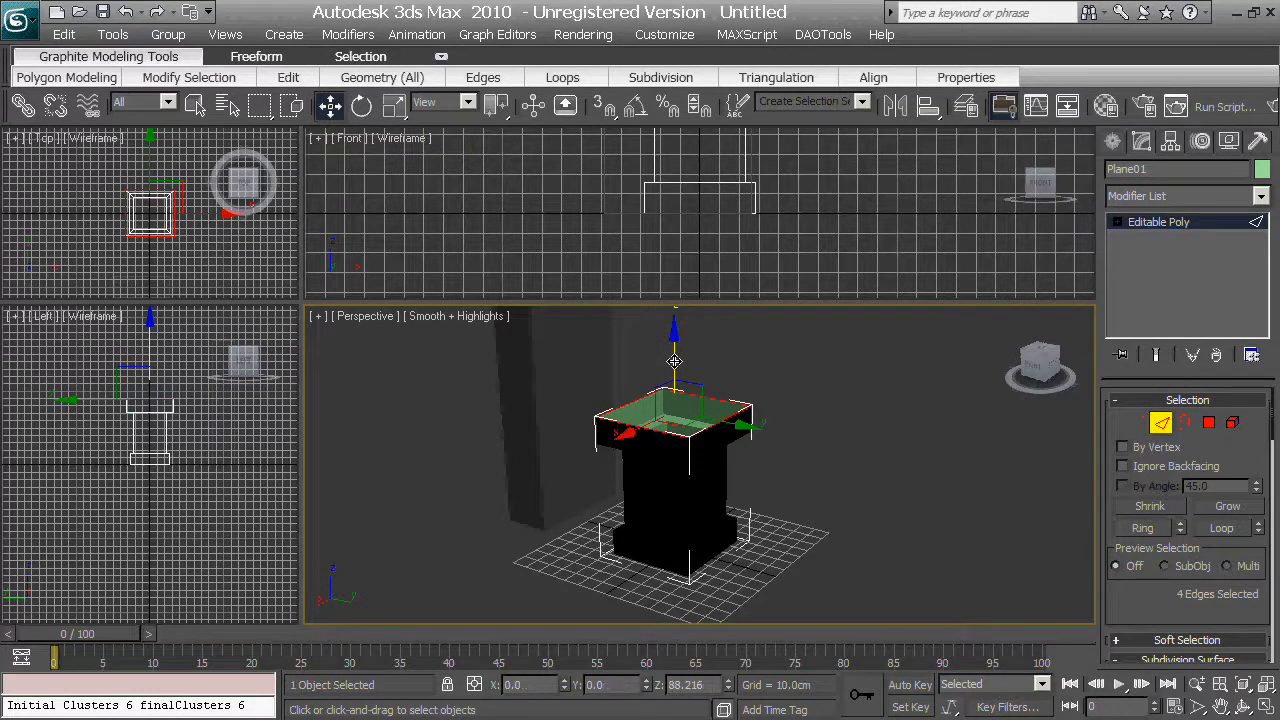
key(r)
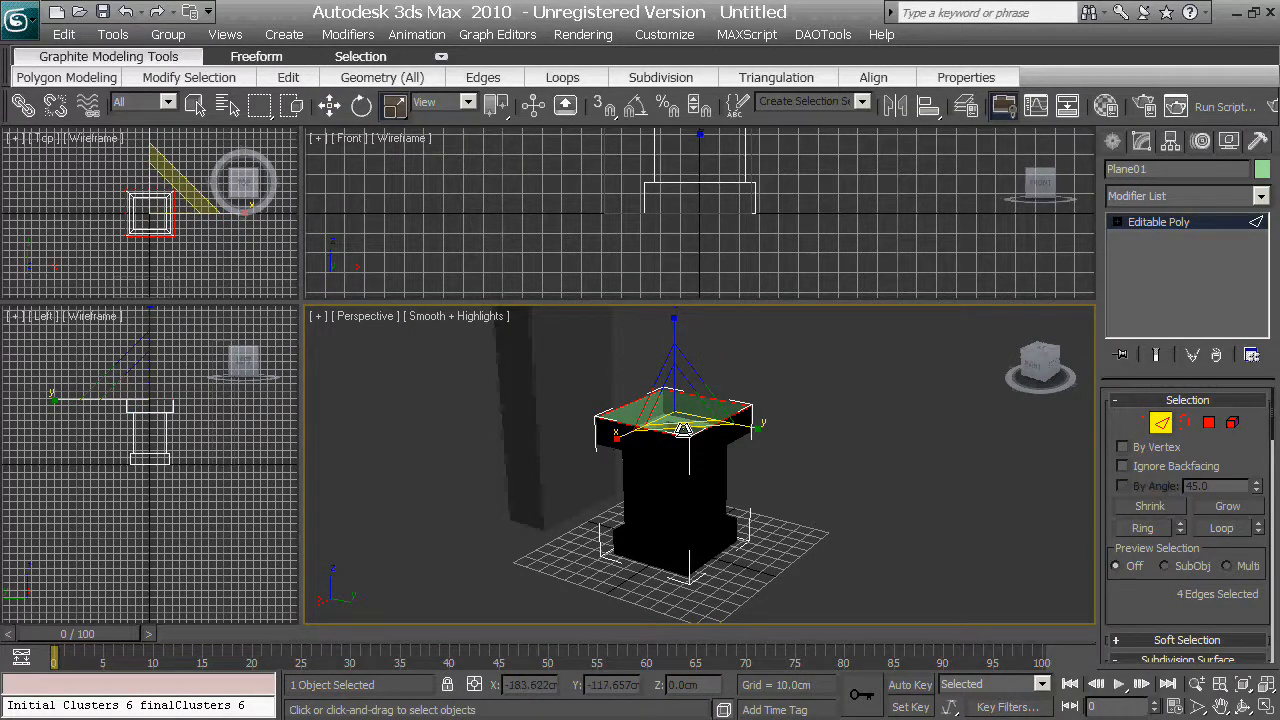
shift+drag(683, 430, 500, 63)
alt+middle_drag(821, 458, 827, 487)
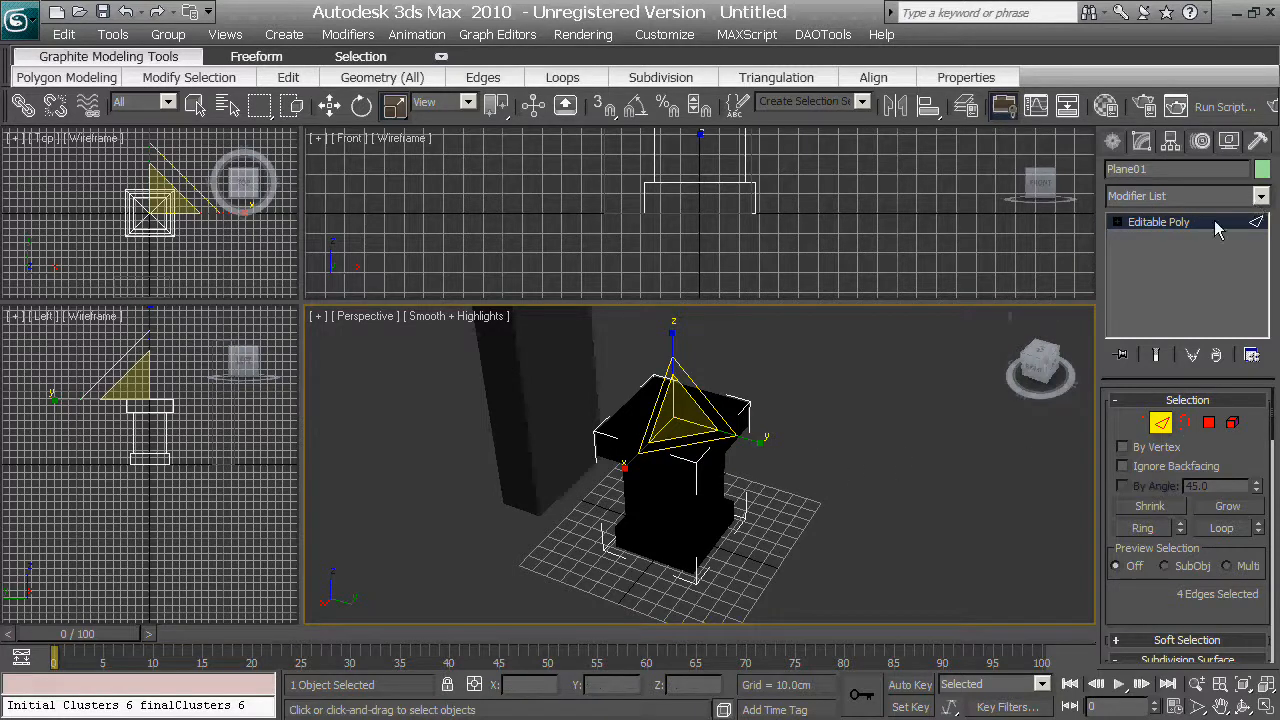
- Select all polygons of the pedestal and flip their normals so the faces point outward
click(1208, 422)
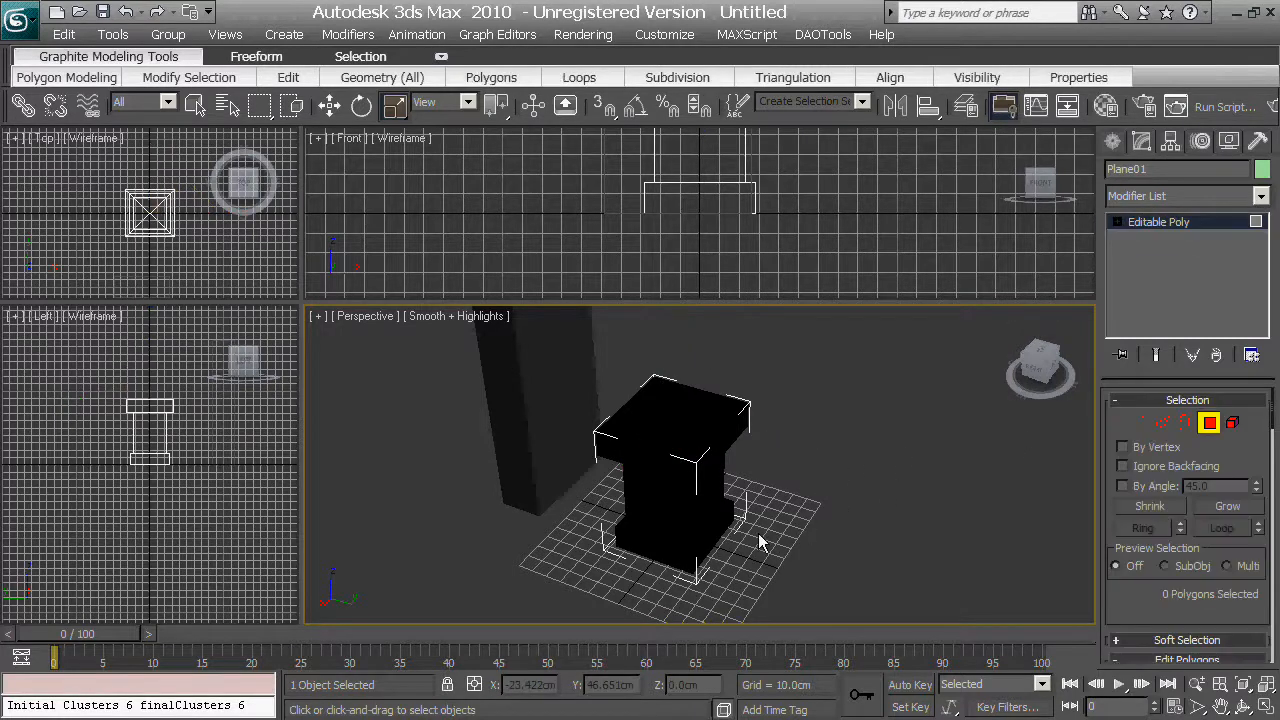
key(ctrl+a)
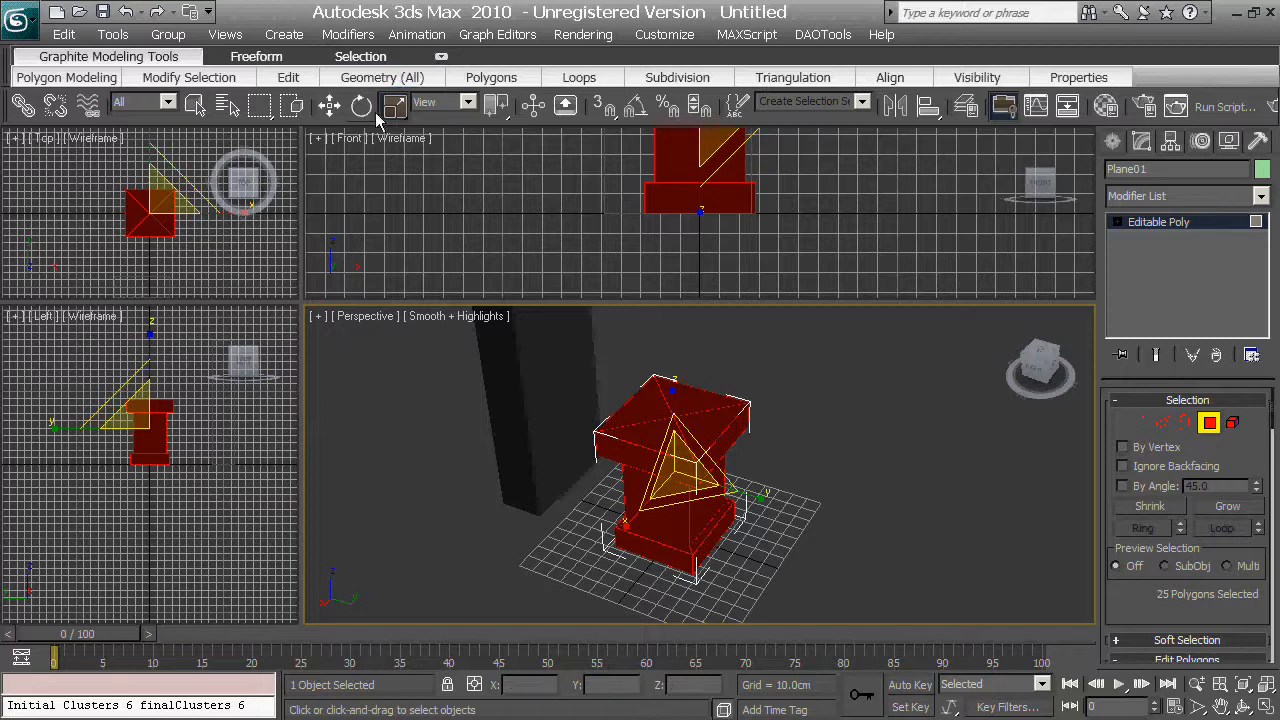
mouse_move(478, 86)
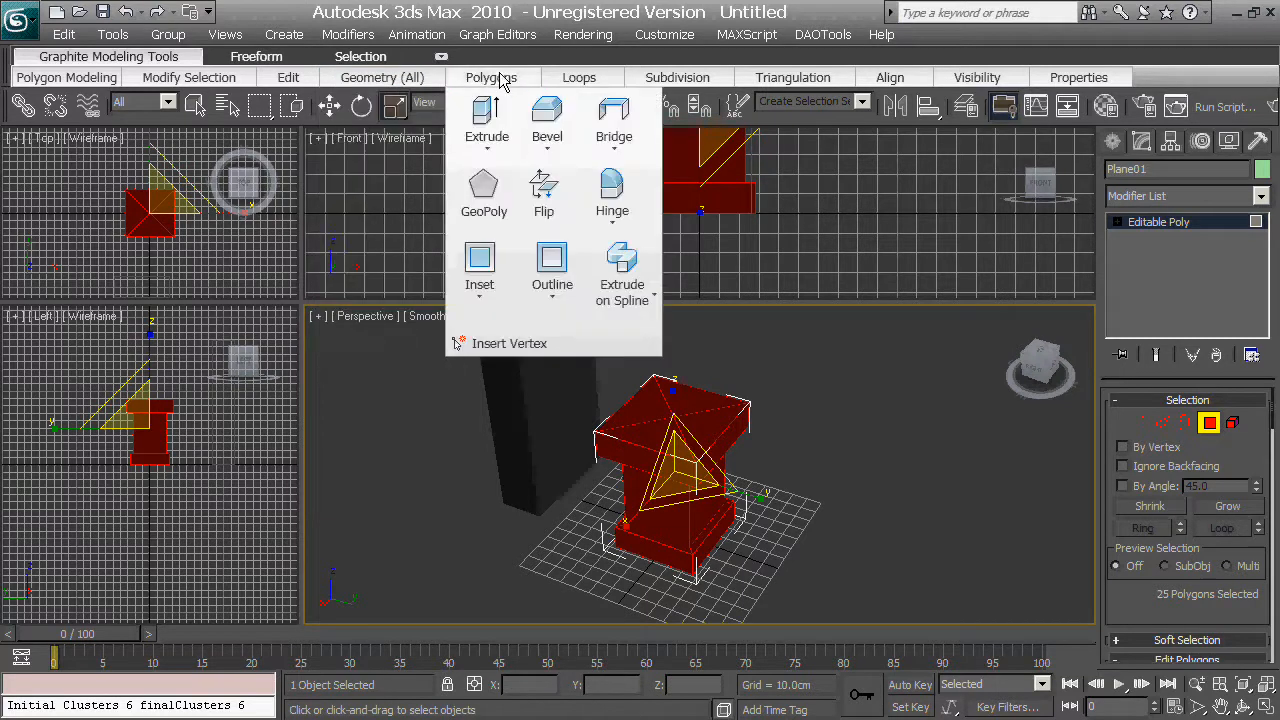
click(544, 188)
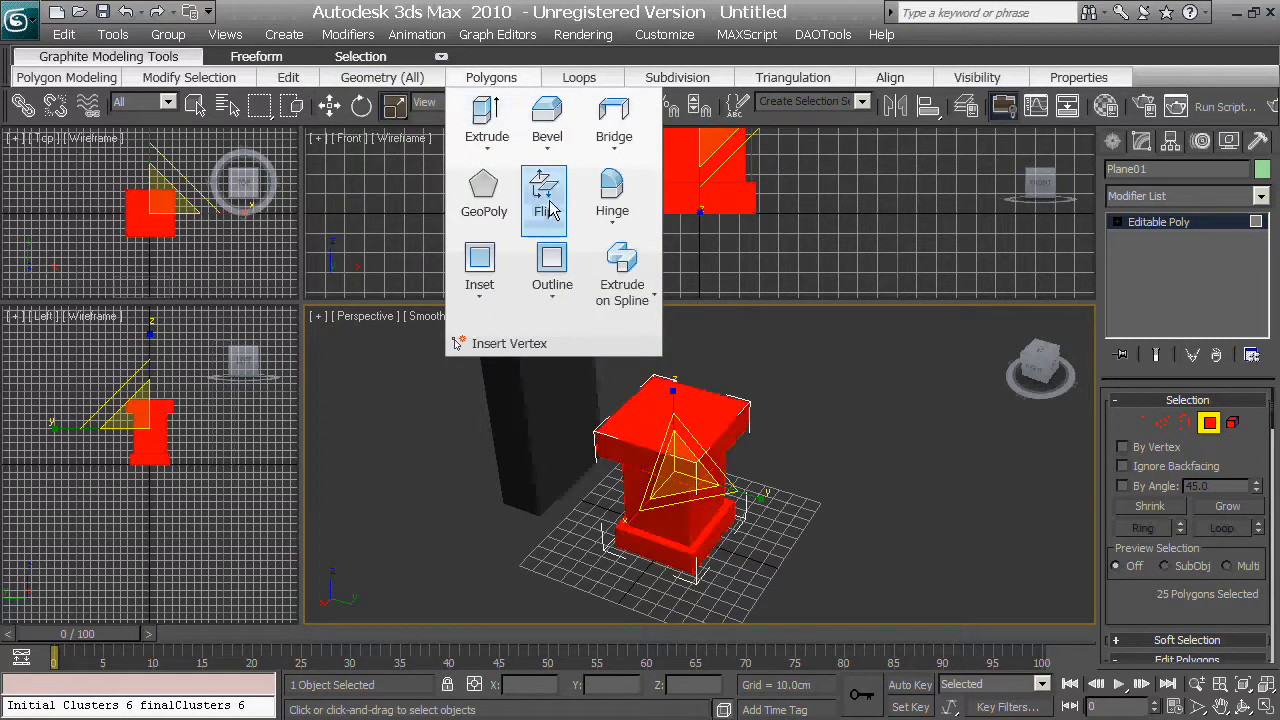
click(850, 446)
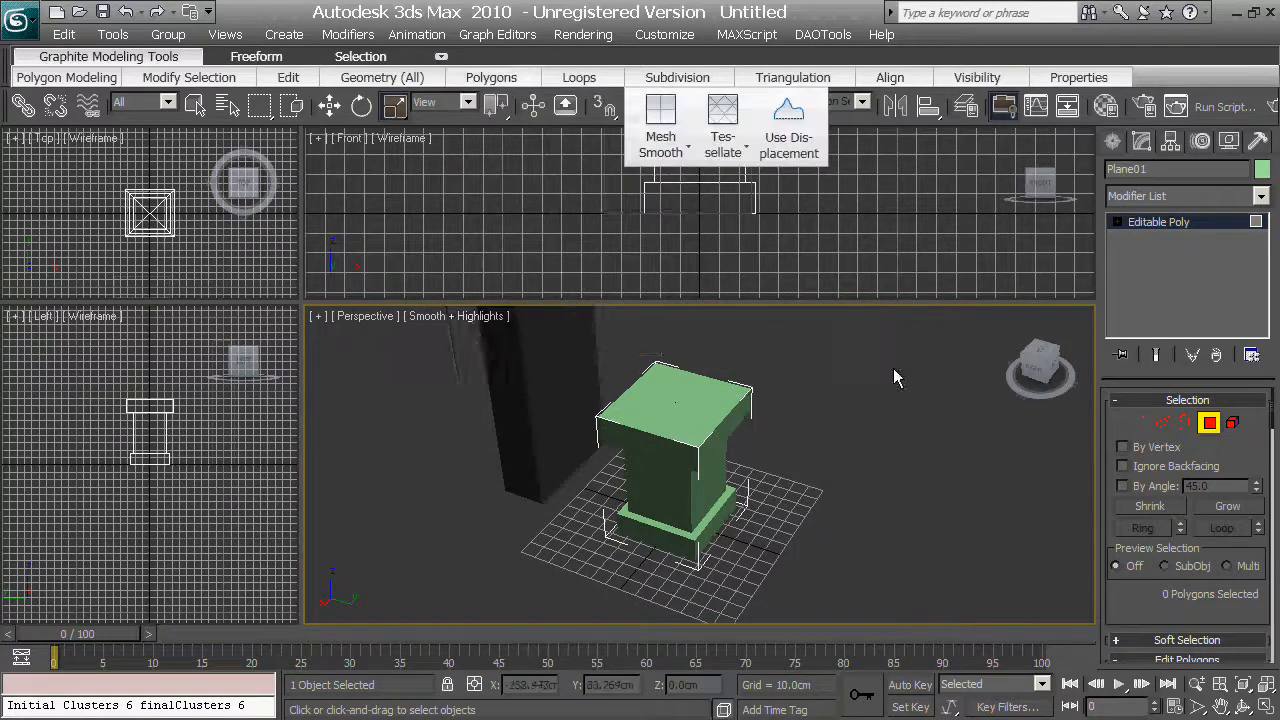
middle_drag(893, 377, 797, 473)
click(1117, 142)
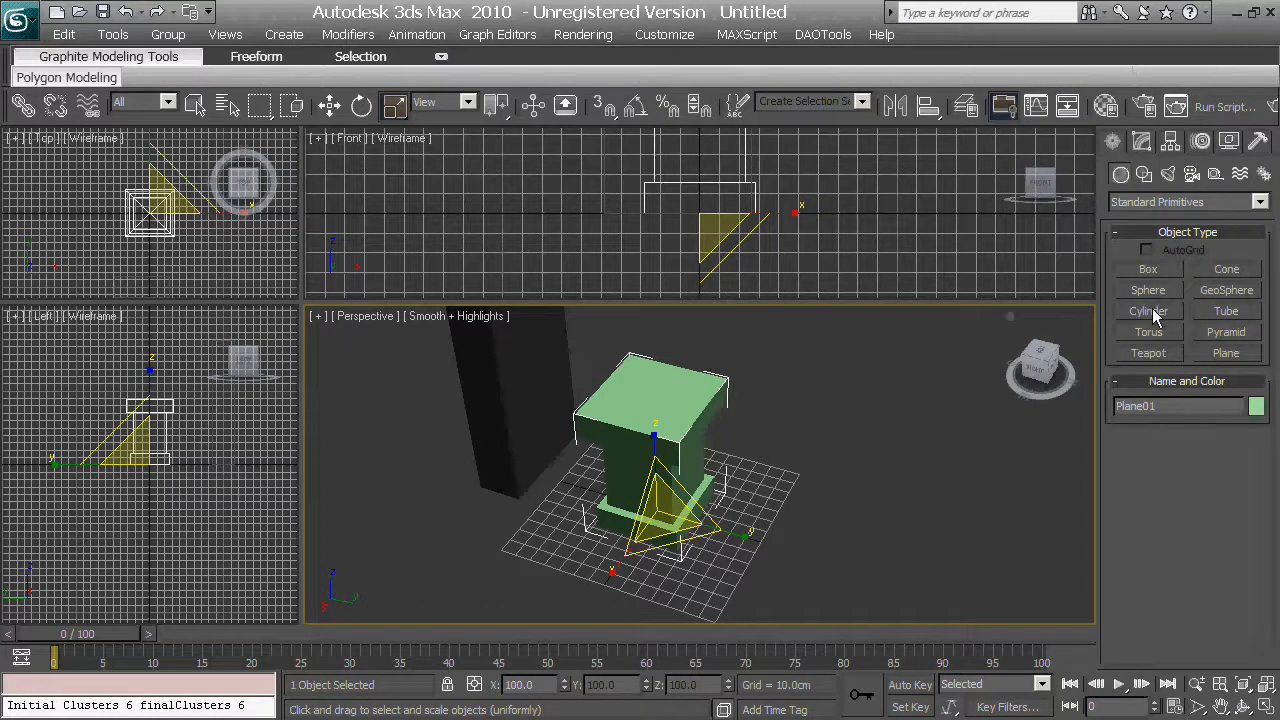
click(1150, 311)
scroll(213, 267, up, 3)
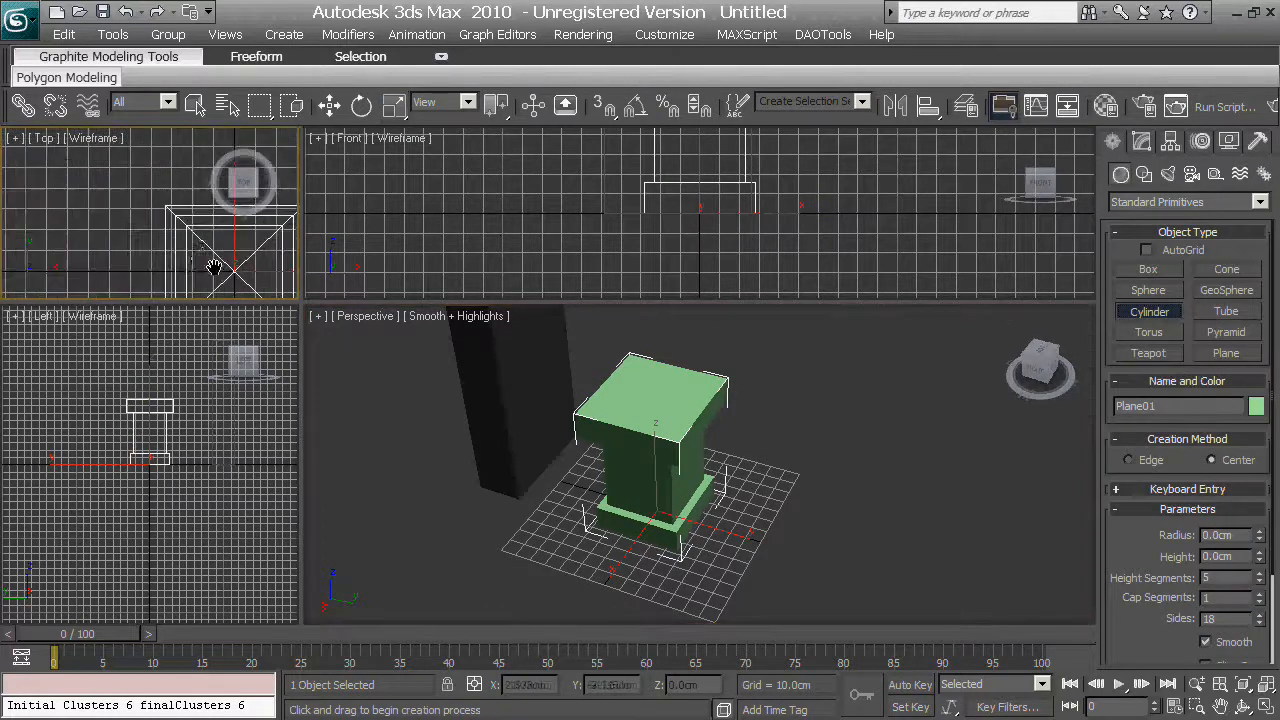
middle_drag(213, 267, 94, 185)
drag(118, 186, 161, 205)
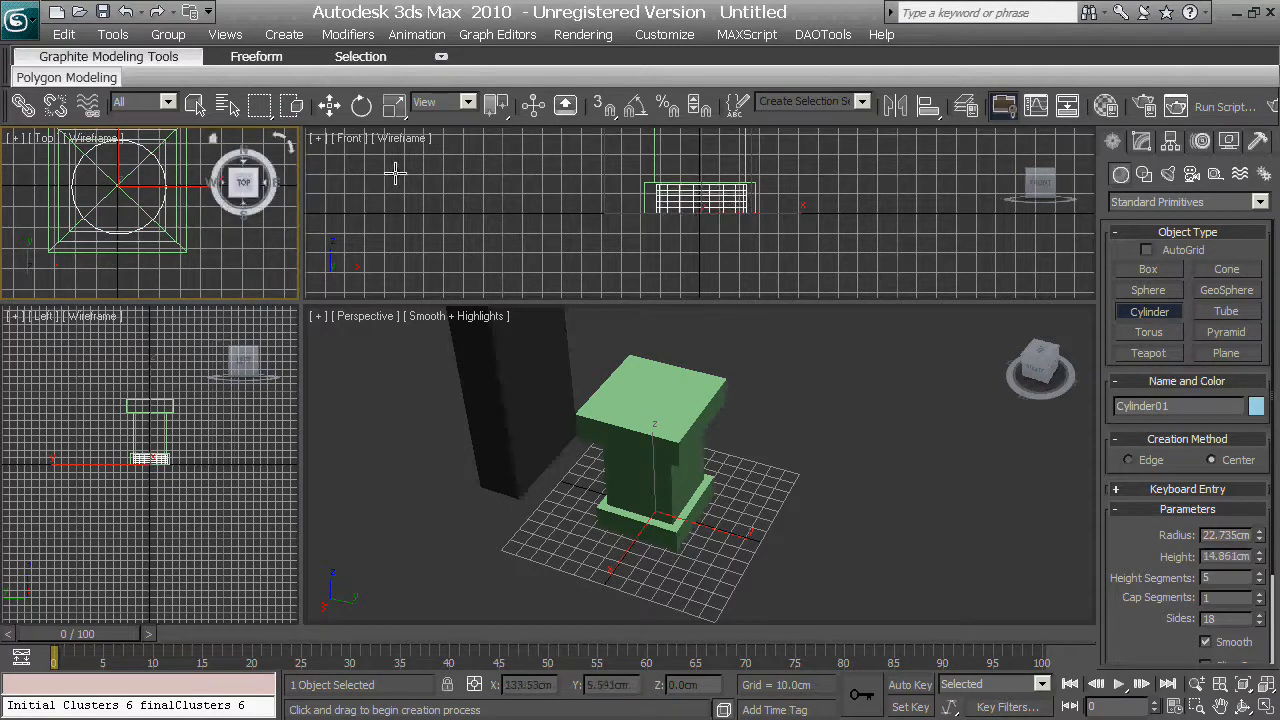
click(345, 170)
key(ctrl+z)
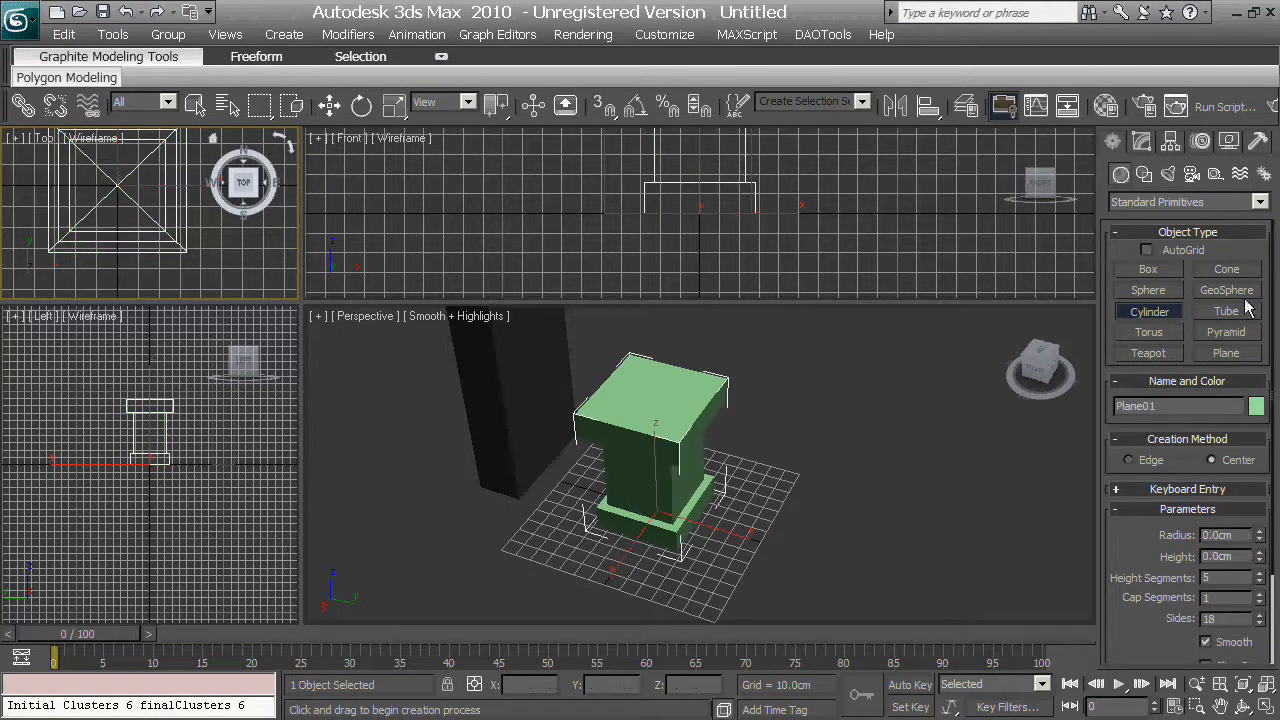
- Create a sphere with a radius of about 28 cm over the pedestal's centre in the top view
click(1150, 290)
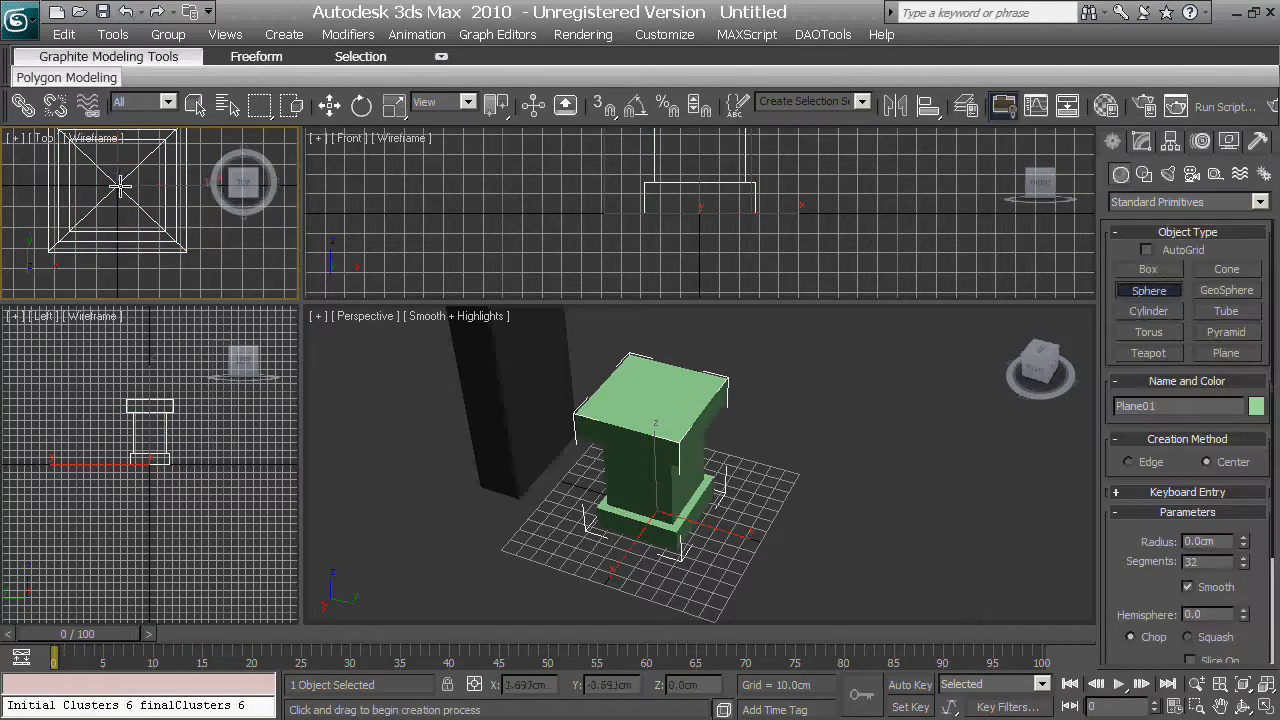
drag(120, 185, 165, 214)
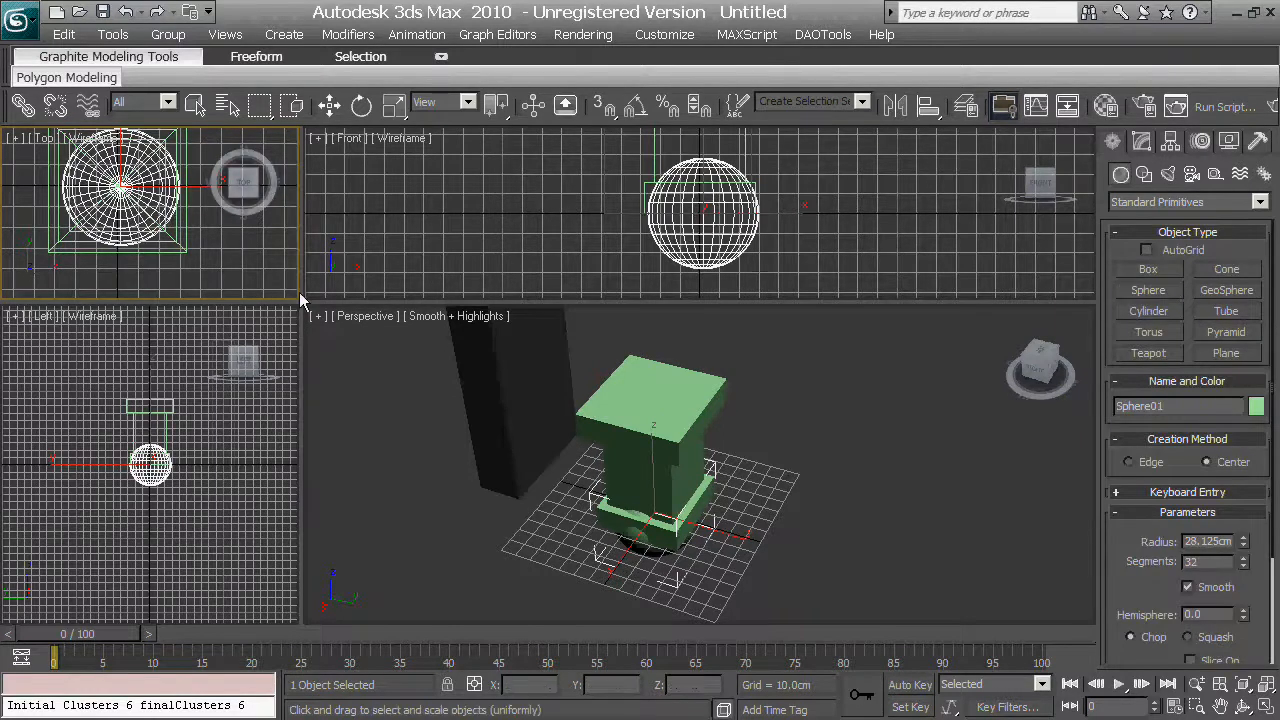
click(195, 105)
middle_drag(771, 491, 645, 484)
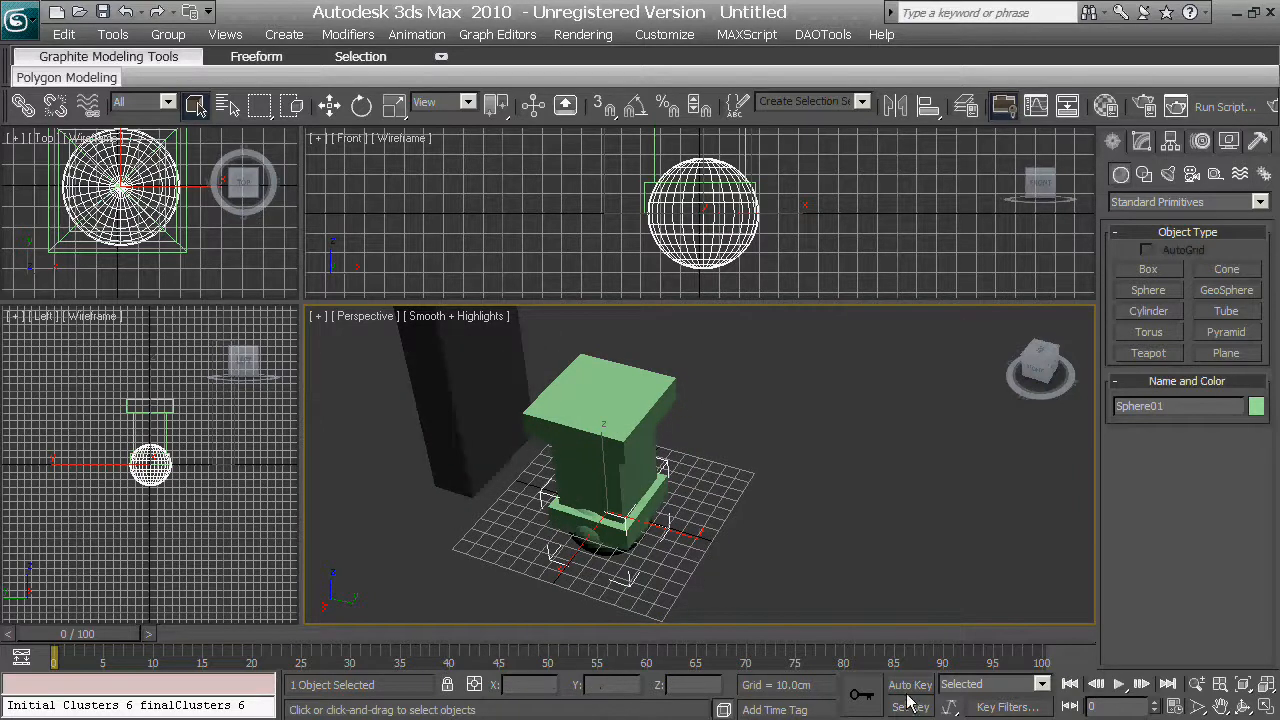
middle_drag(697, 531, 707, 538)
- Centre the sphere on the pedestal by setting its X and Y coordinates to 0
key(w)
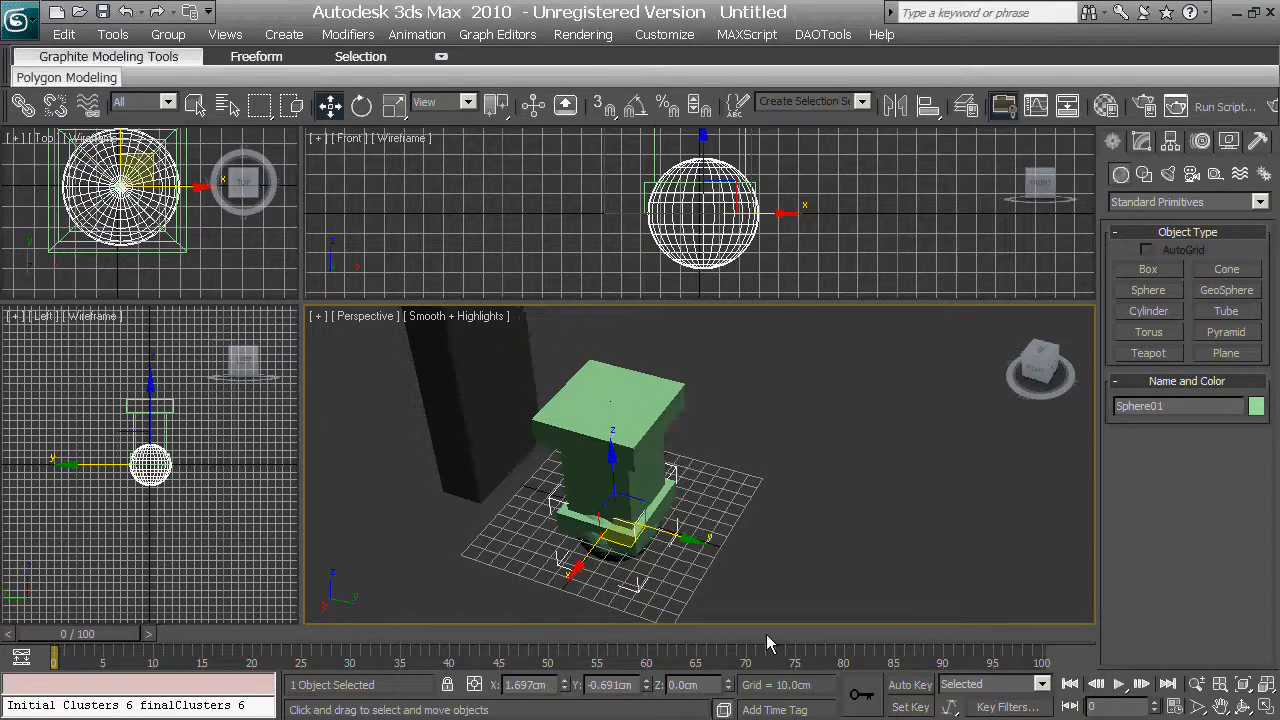
double_click(607, 686)
text(0)
click(523, 684)
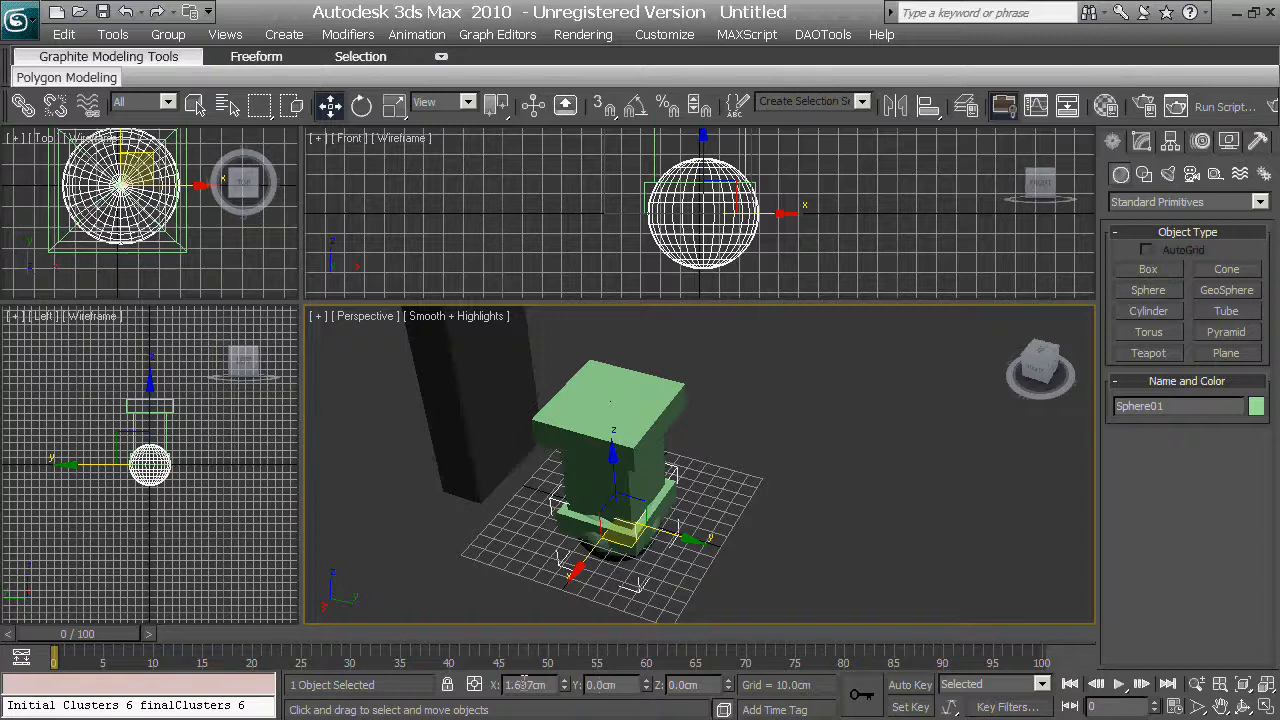
key(Return)
- Raise the sphere to a Z of about 102 cm so it sits on top of the pedestal
drag(613, 445, 604, 327)
alt+middle_drag(690, 455, 700, 490)
middle_drag(700, 490, 755, 480)
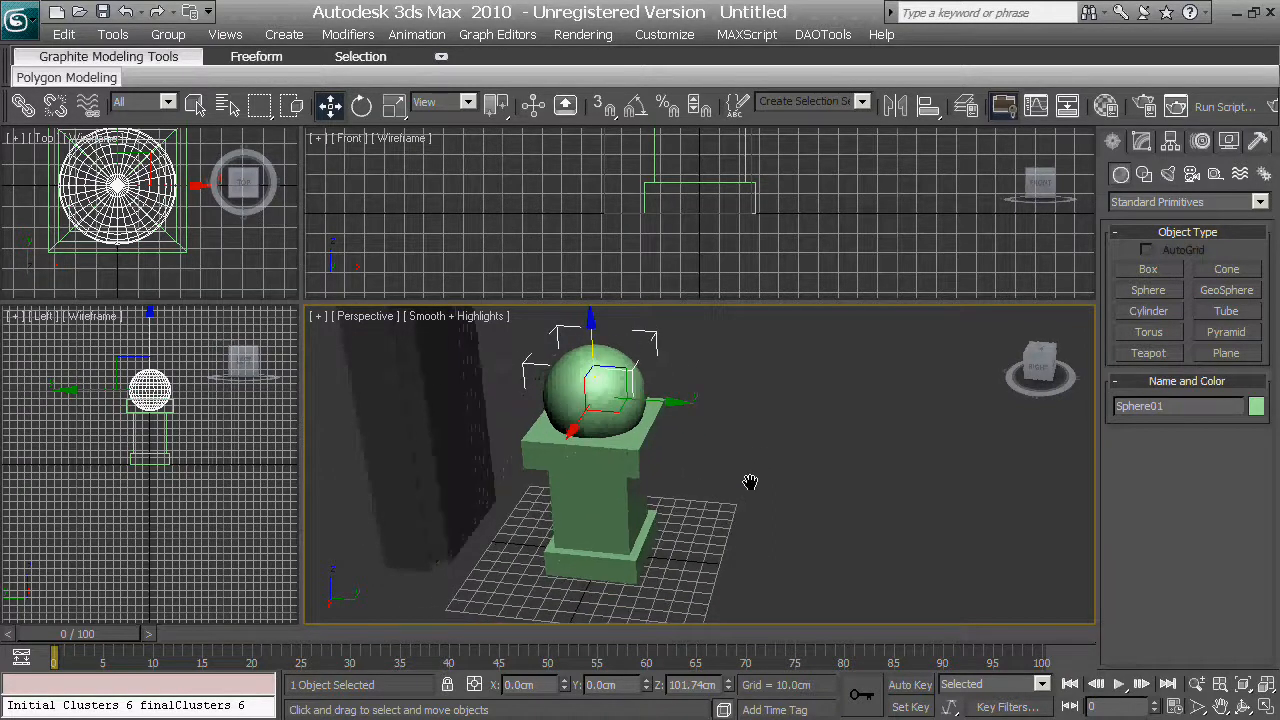
- Open the Material Editor and change the first material slot from Standard to Dragon Age Material
key(m)
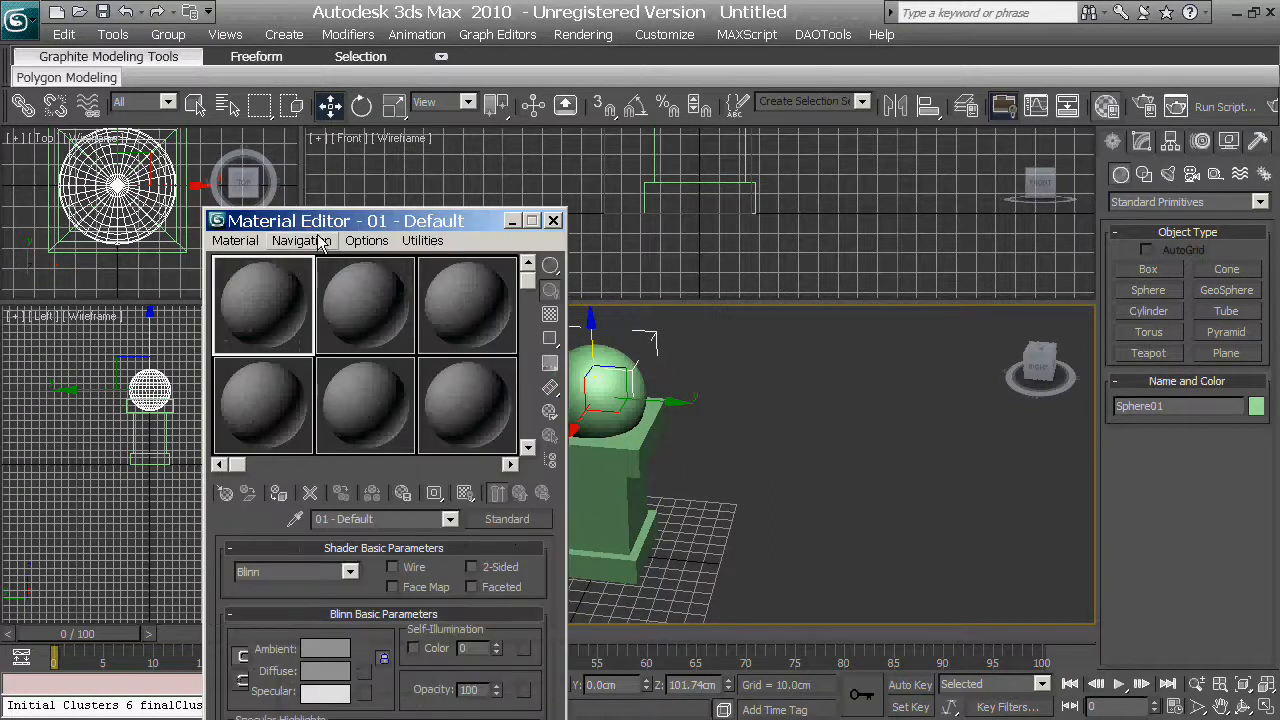
drag(312, 222, 138, 117)
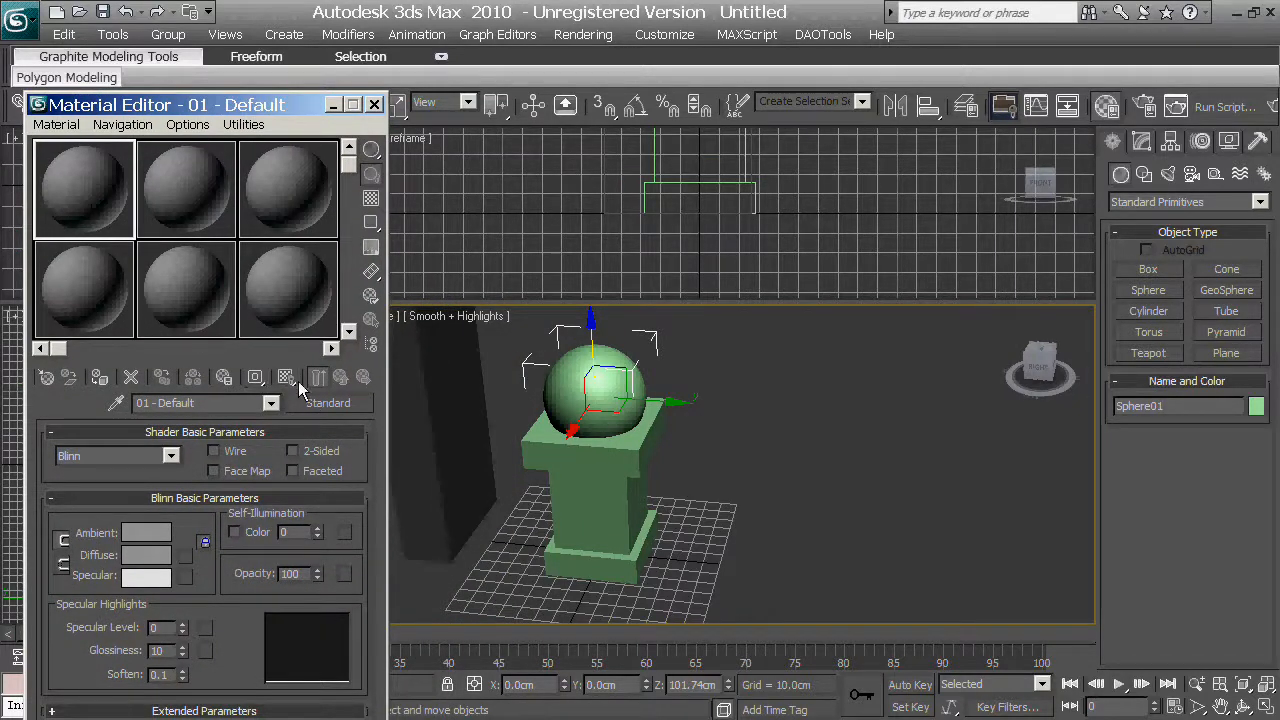
click(322, 402)
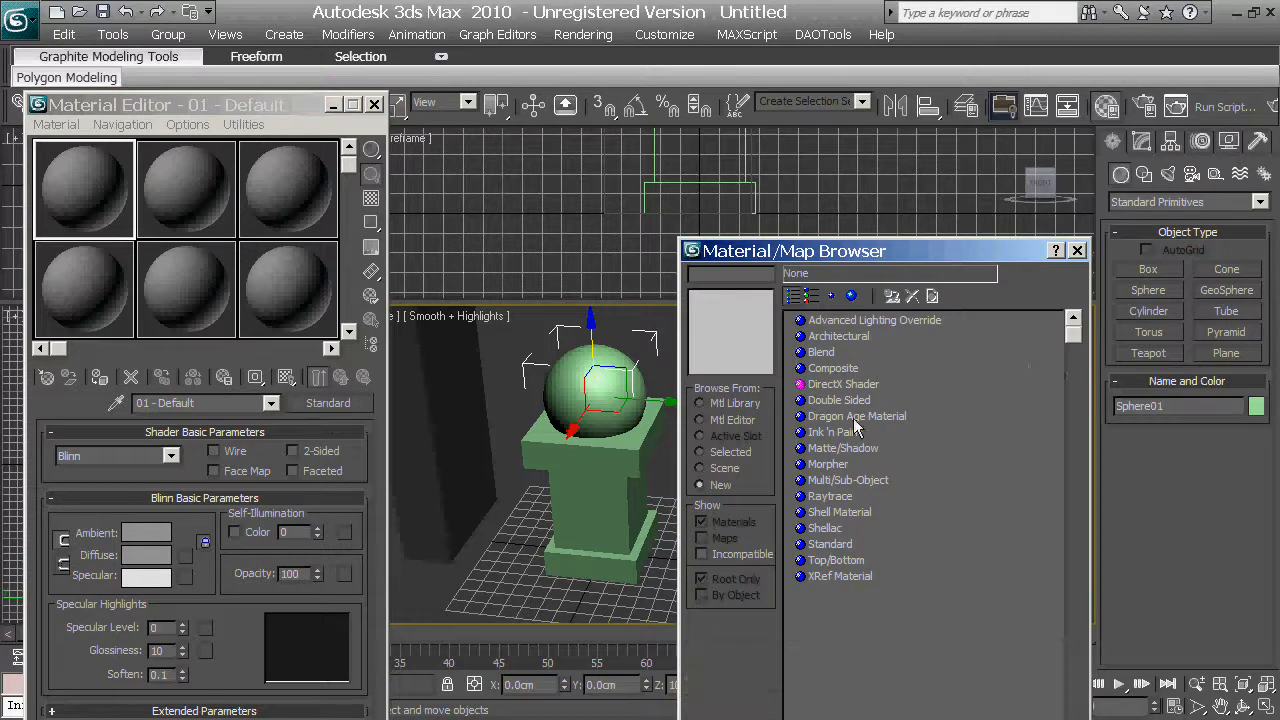
double_click(854, 419)
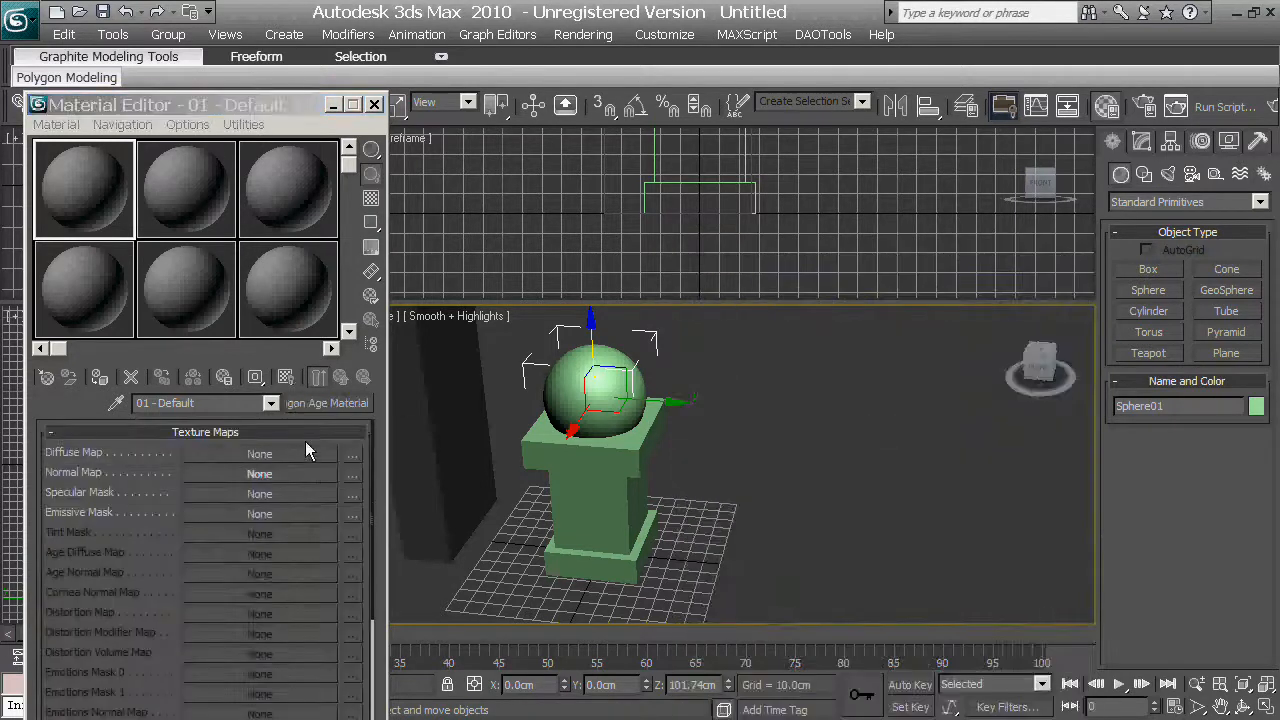
drag(234, 106, 230, 36)
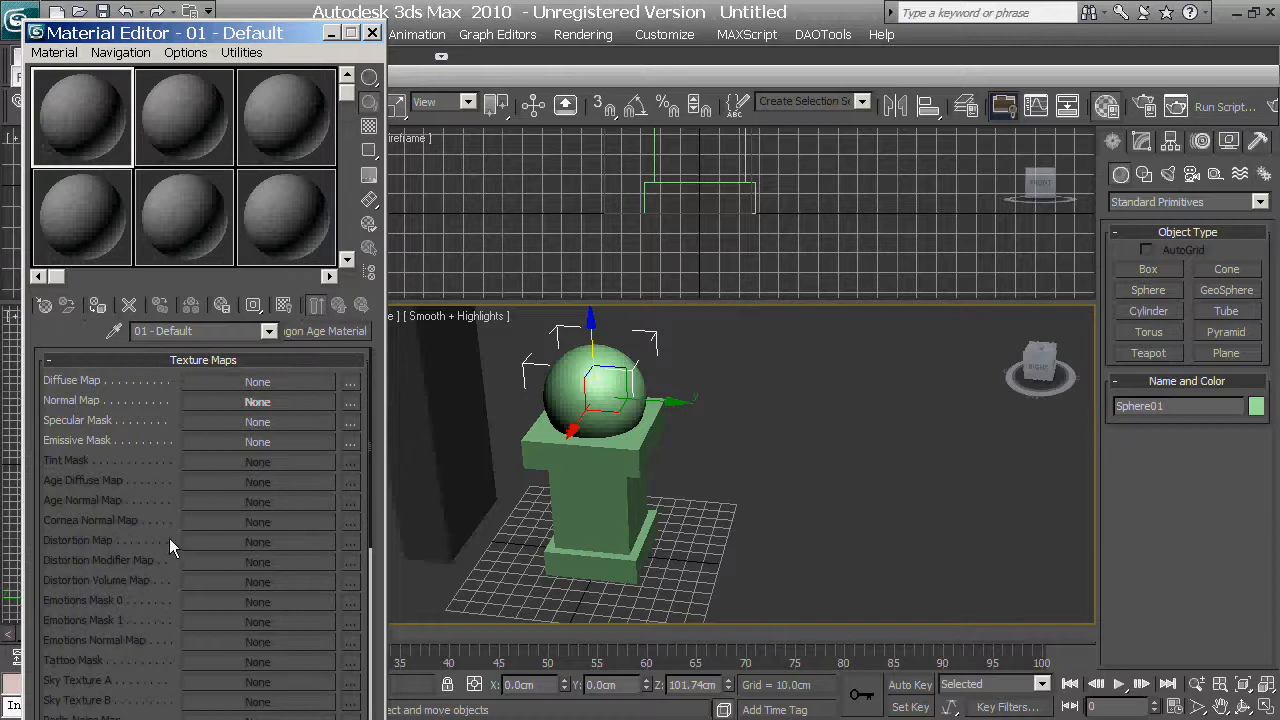
- Set the Dragon Age material's type to Static and review its Render Semantics options, keeping Default (Opaque)
scroll(169, 538, down, 10)
scroll(167, 544, down, 5)
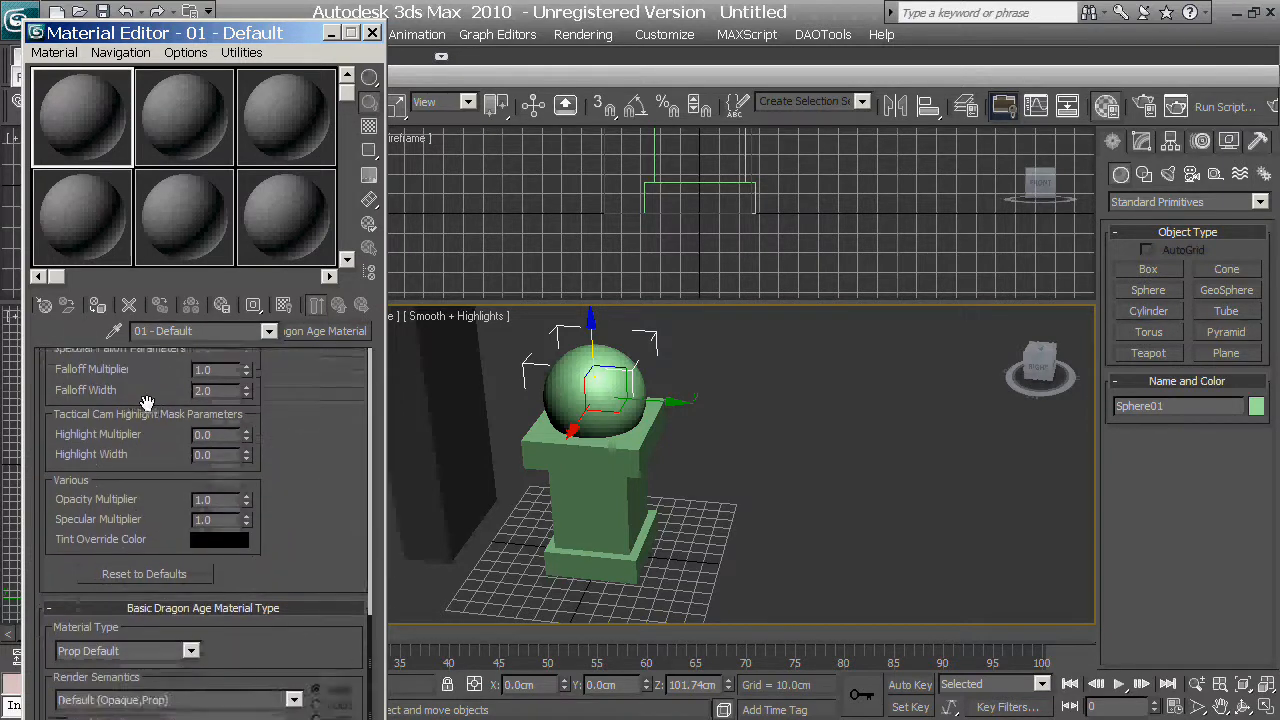
scroll(147, 402, down, 2)
scroll(300, 549, up, 5)
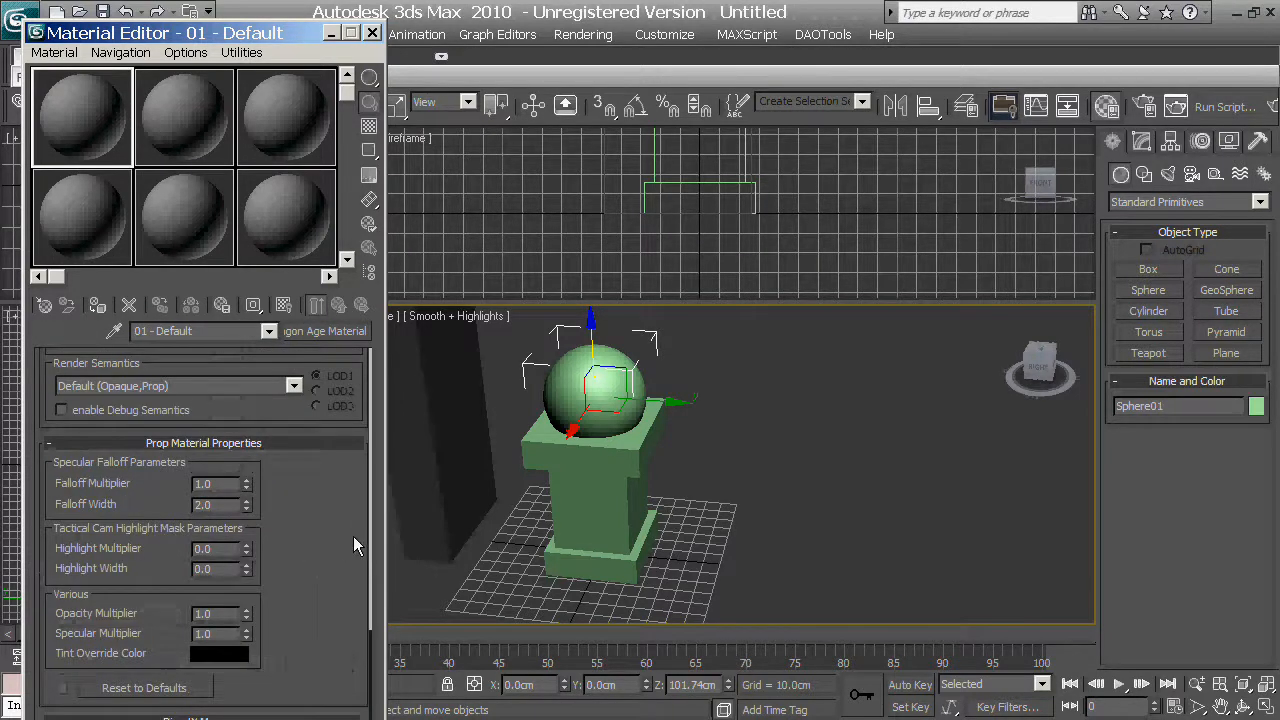
scroll(370, 595, up, 3)
scroll(300, 545, down, 2)
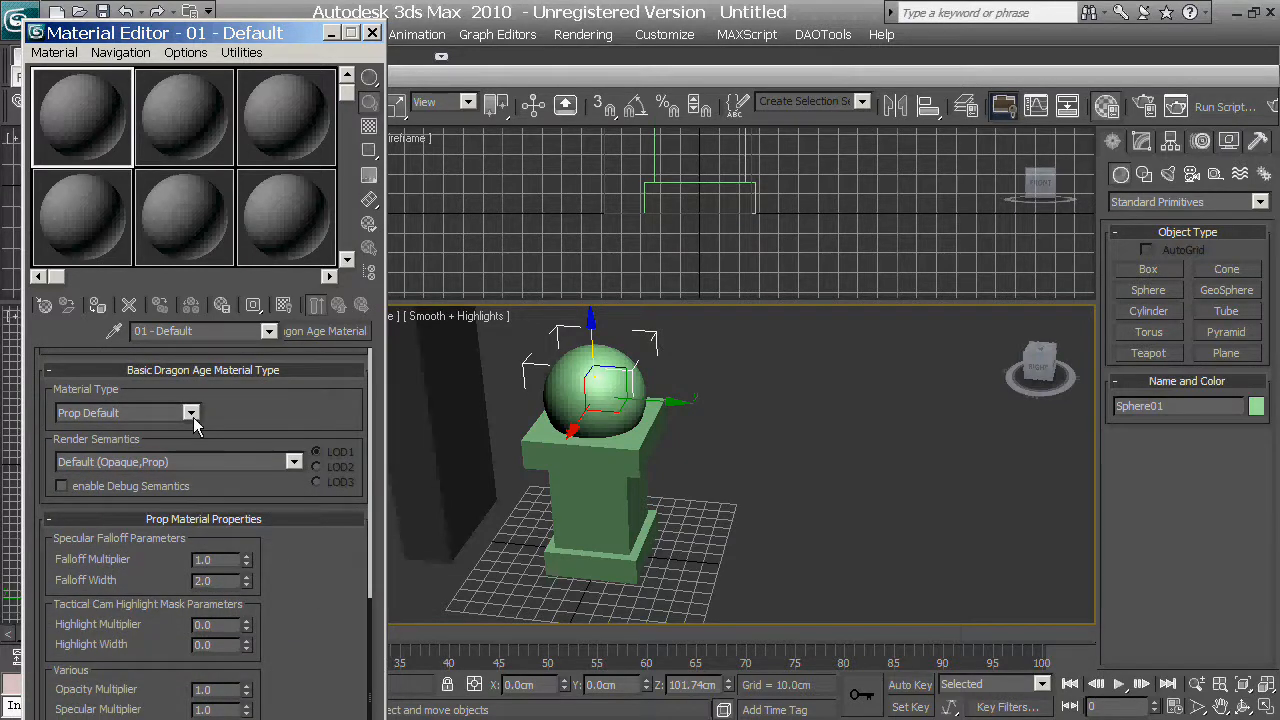
click(191, 414)
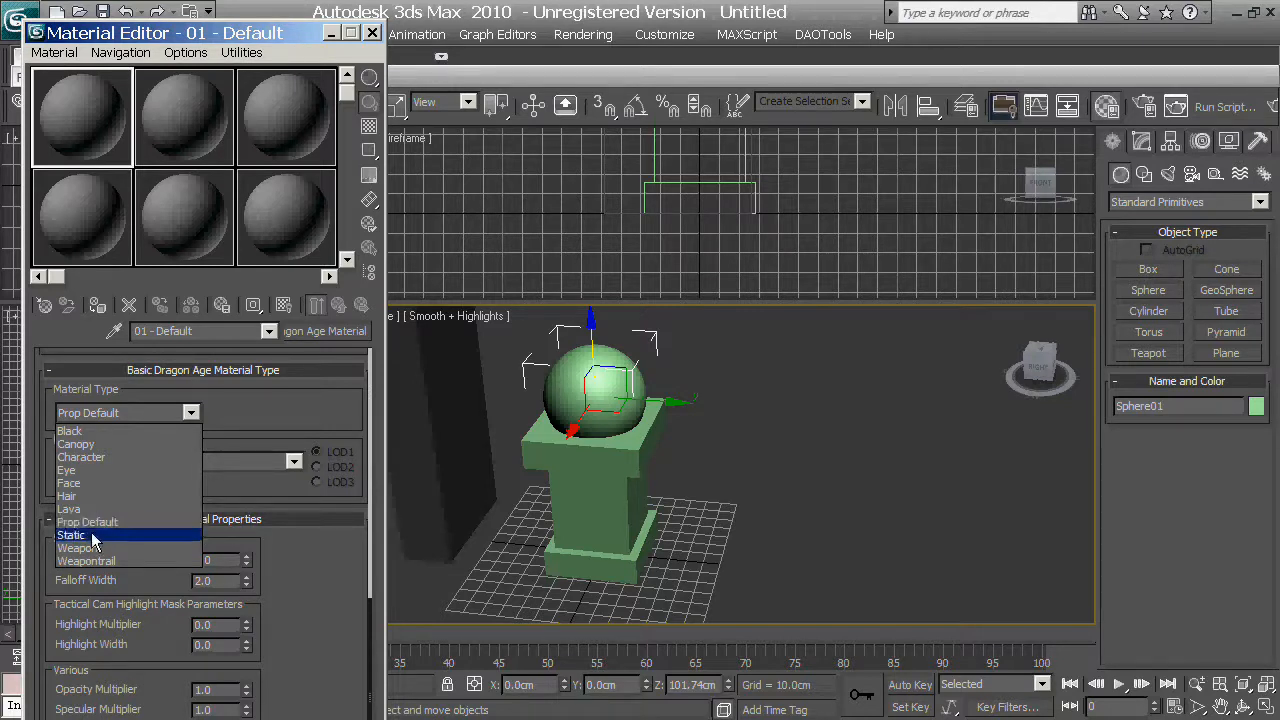
click(95, 537)
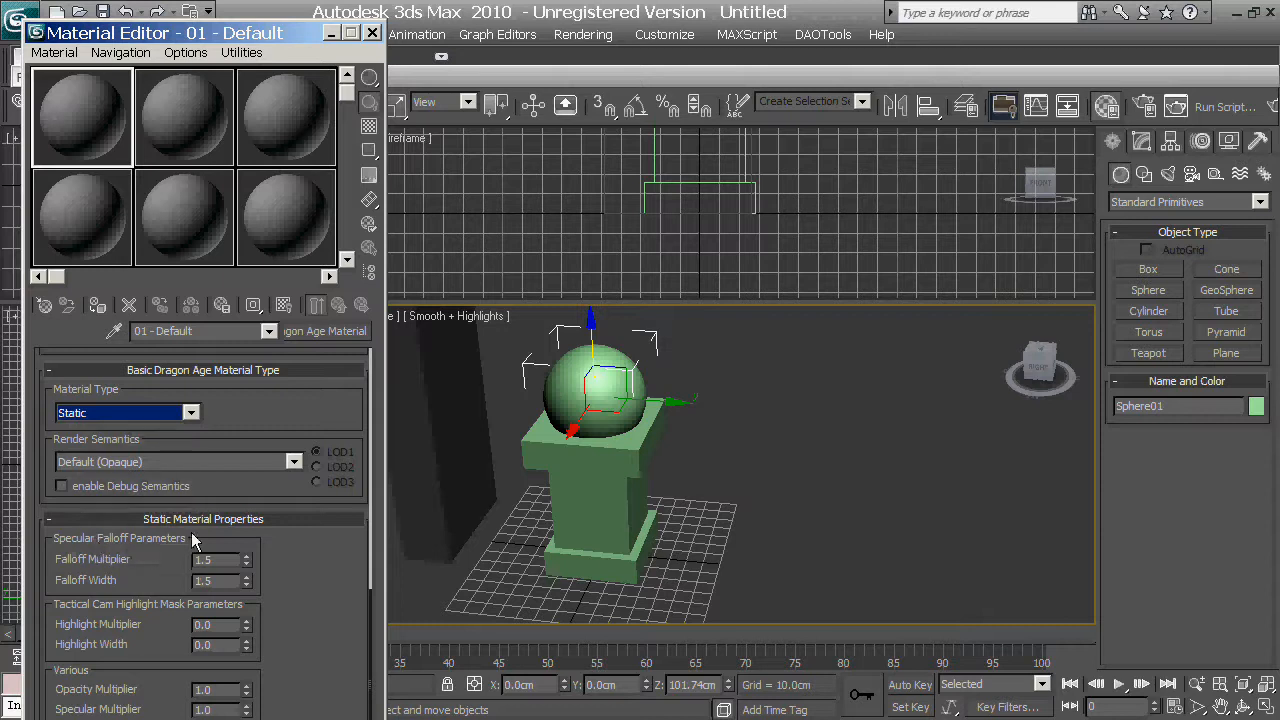
click(287, 462)
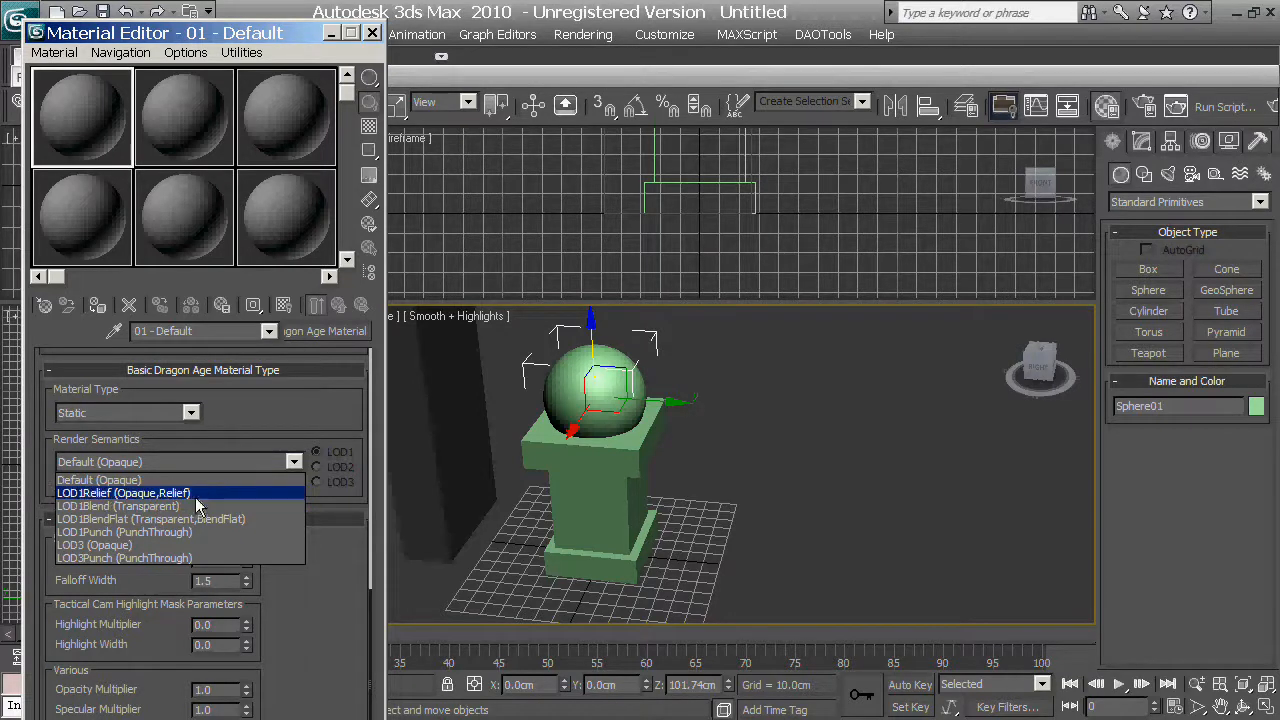
click(276, 461)
- Load the bitmap b21_MATL_GreyStoned.dds from the b21_MATL_GreyStone folder as the material's Diffuse Map
drag(289, 415, 296, 690)
click(270, 332)
click(158, 429)
drag(158, 429, 173, 617)
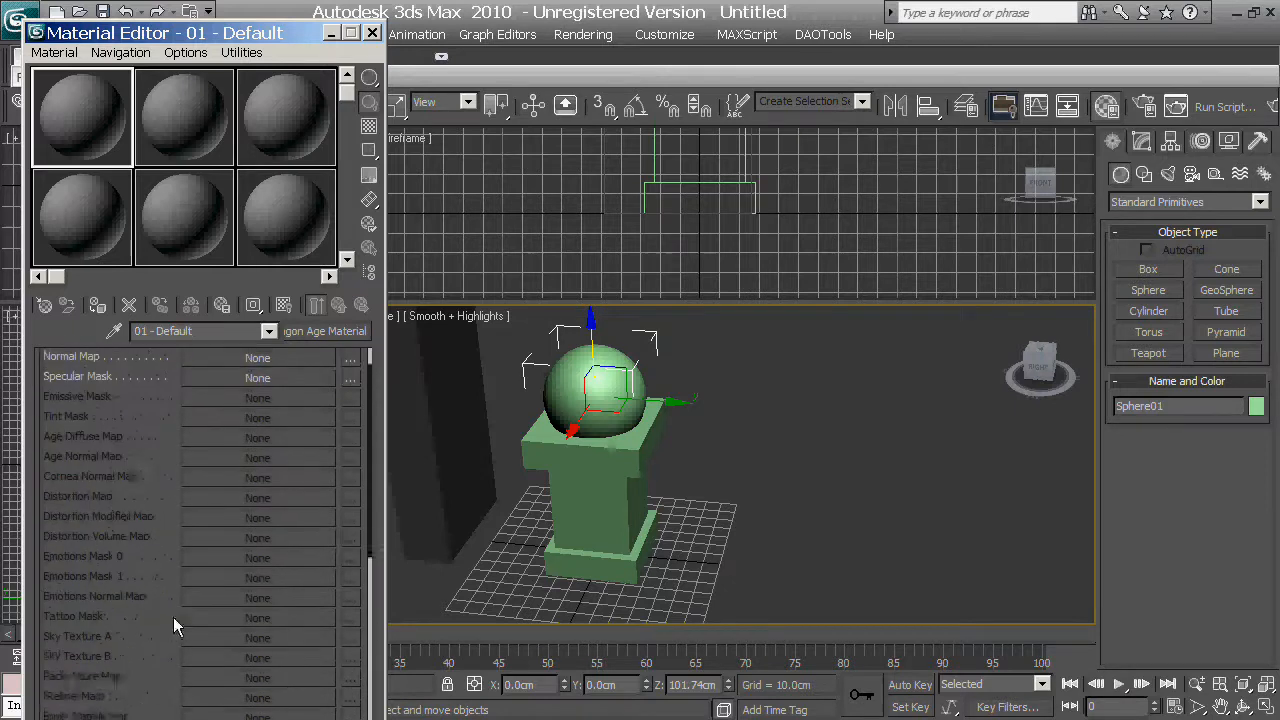
scroll(160, 615, up, 2)
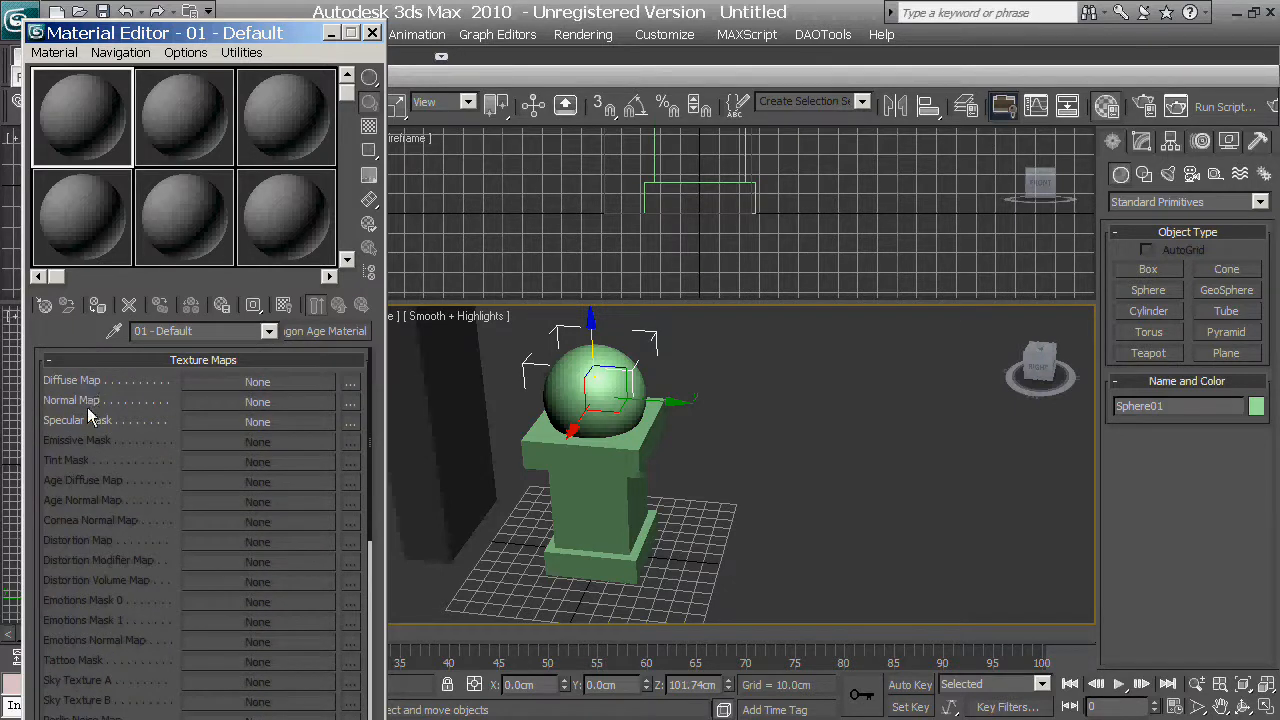
click(249, 381)
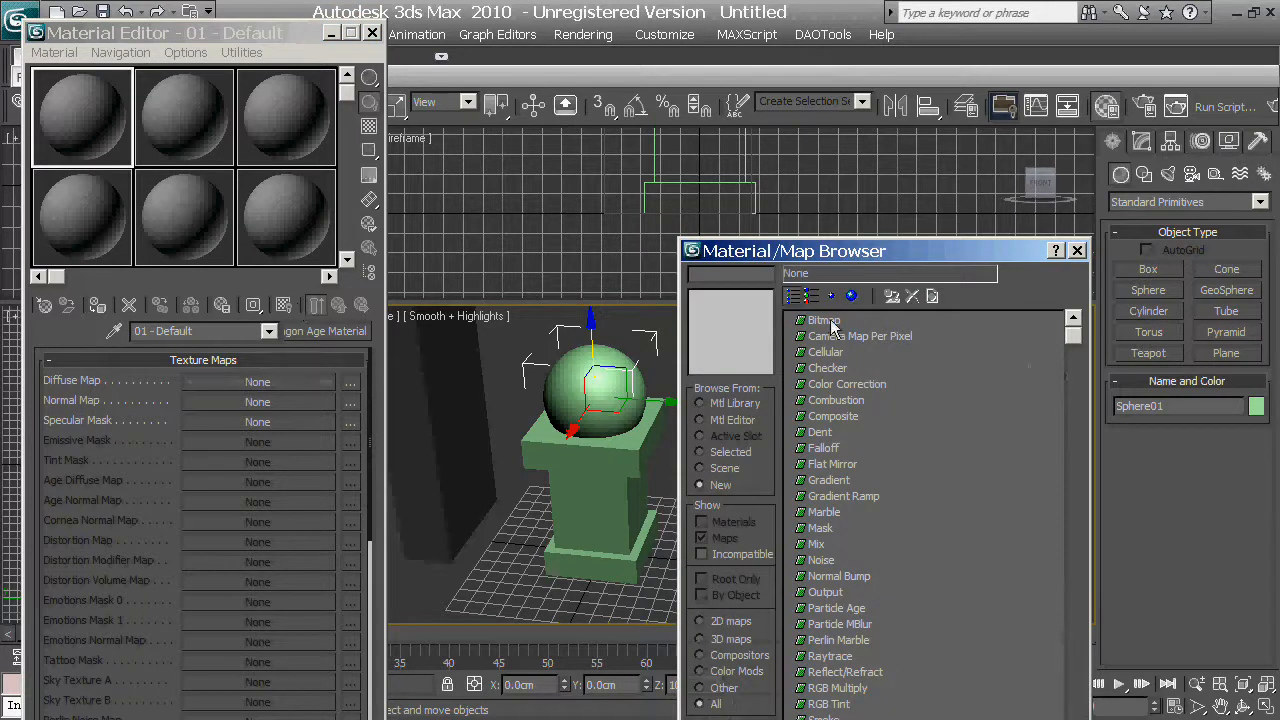
double_click(826, 316)
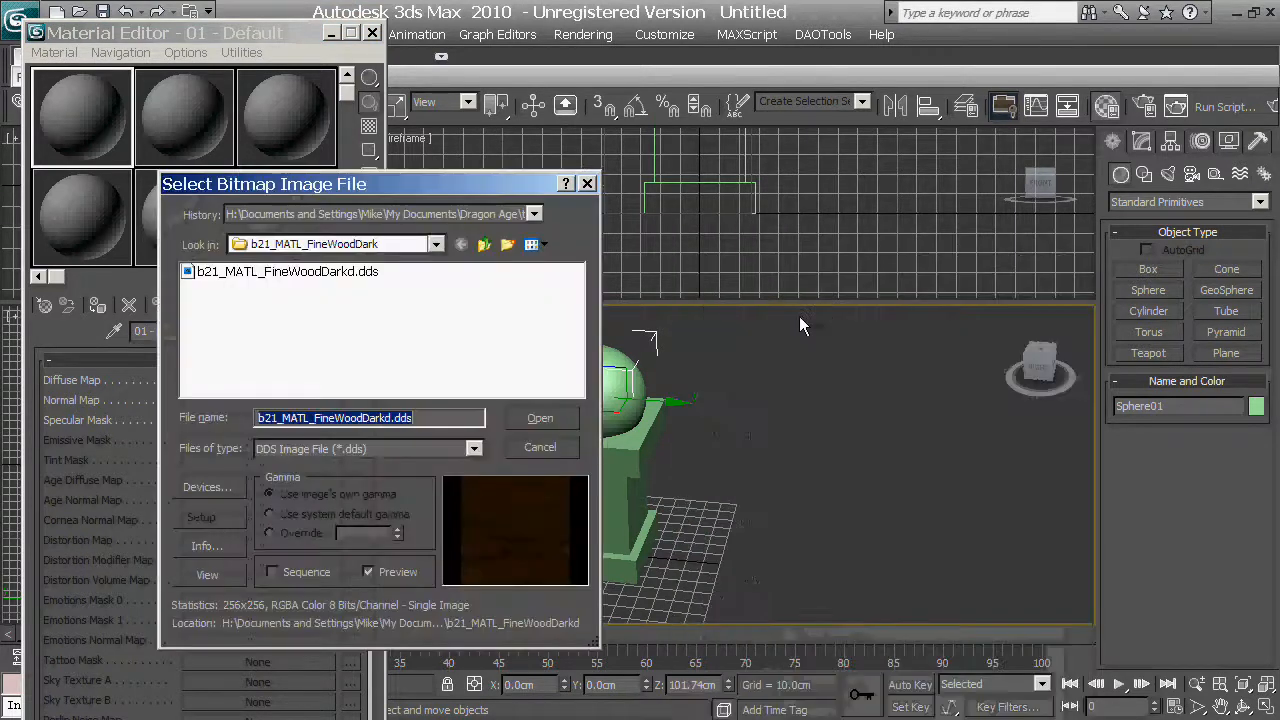
click(482, 245)
drag(302, 390, 334, 388)
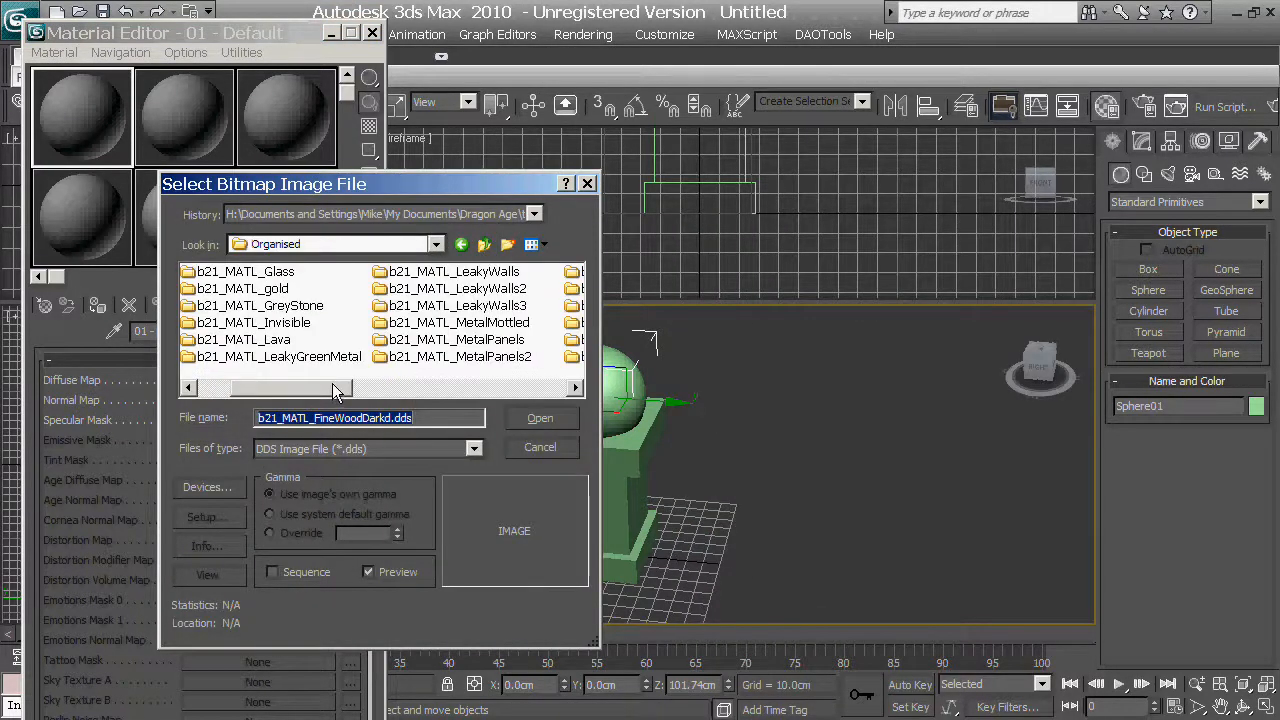
double_click(285, 305)
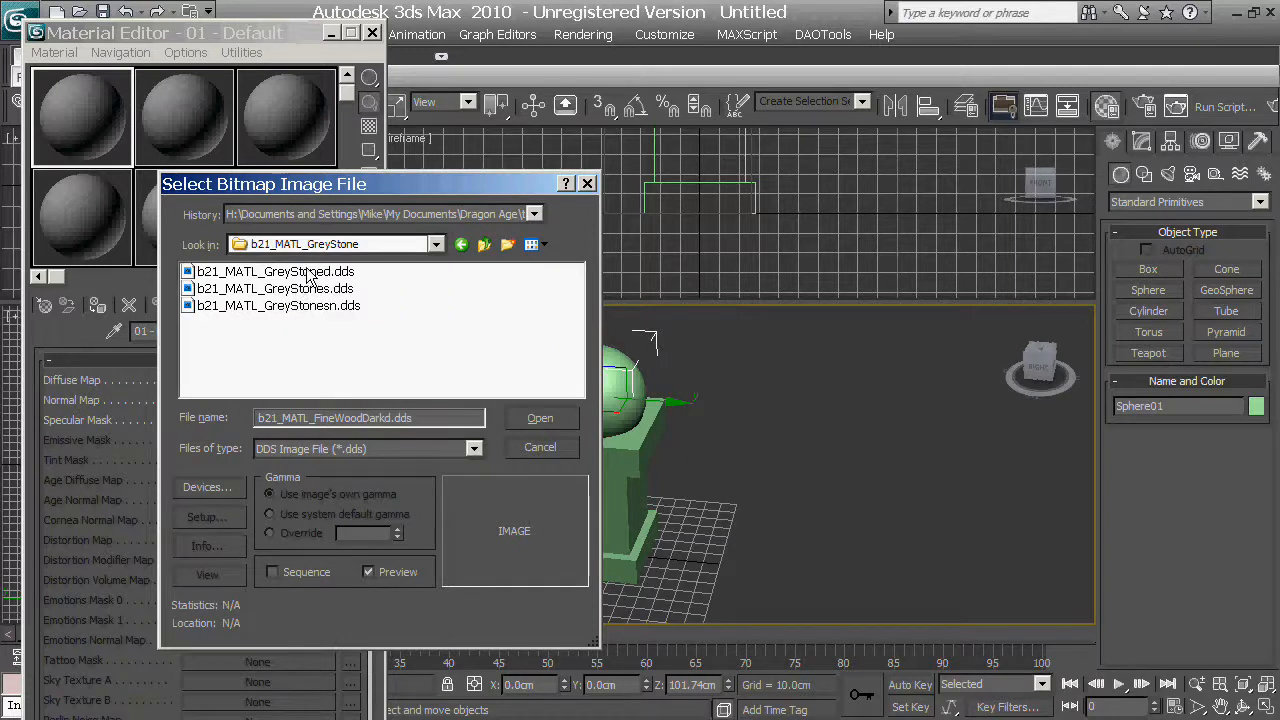
double_click(308, 272)
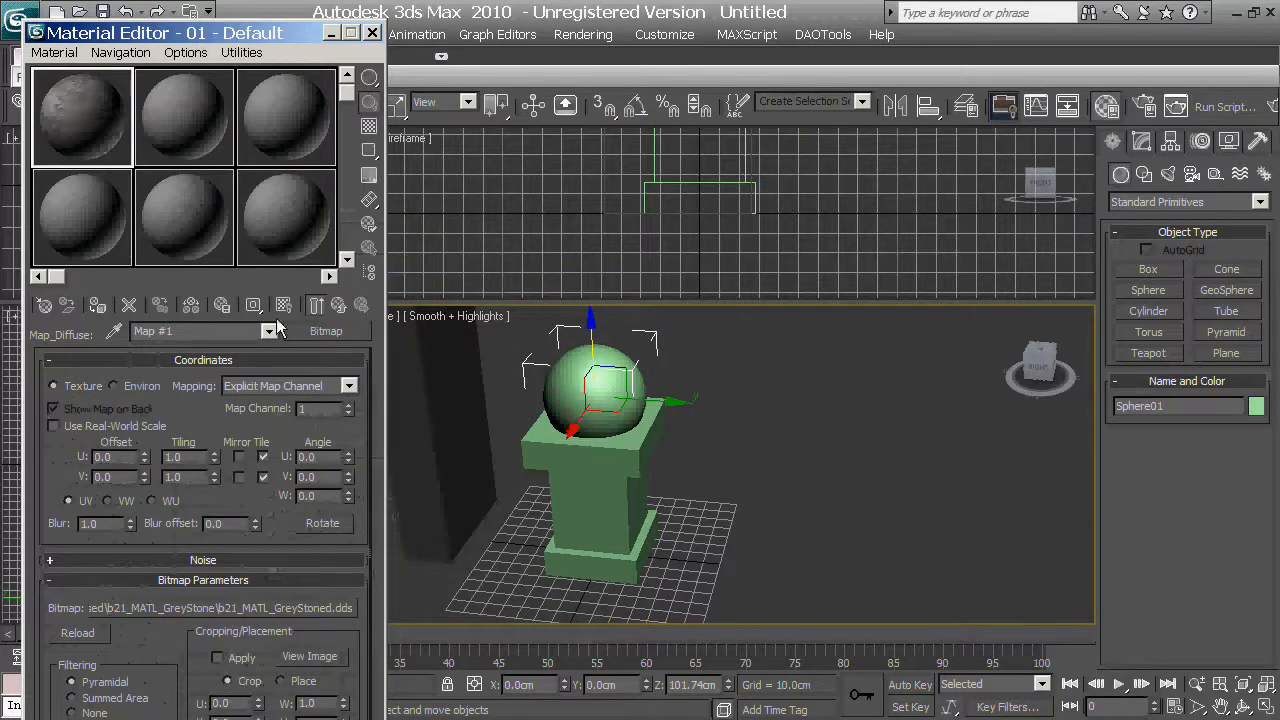
click(270, 331)
click(252, 347)
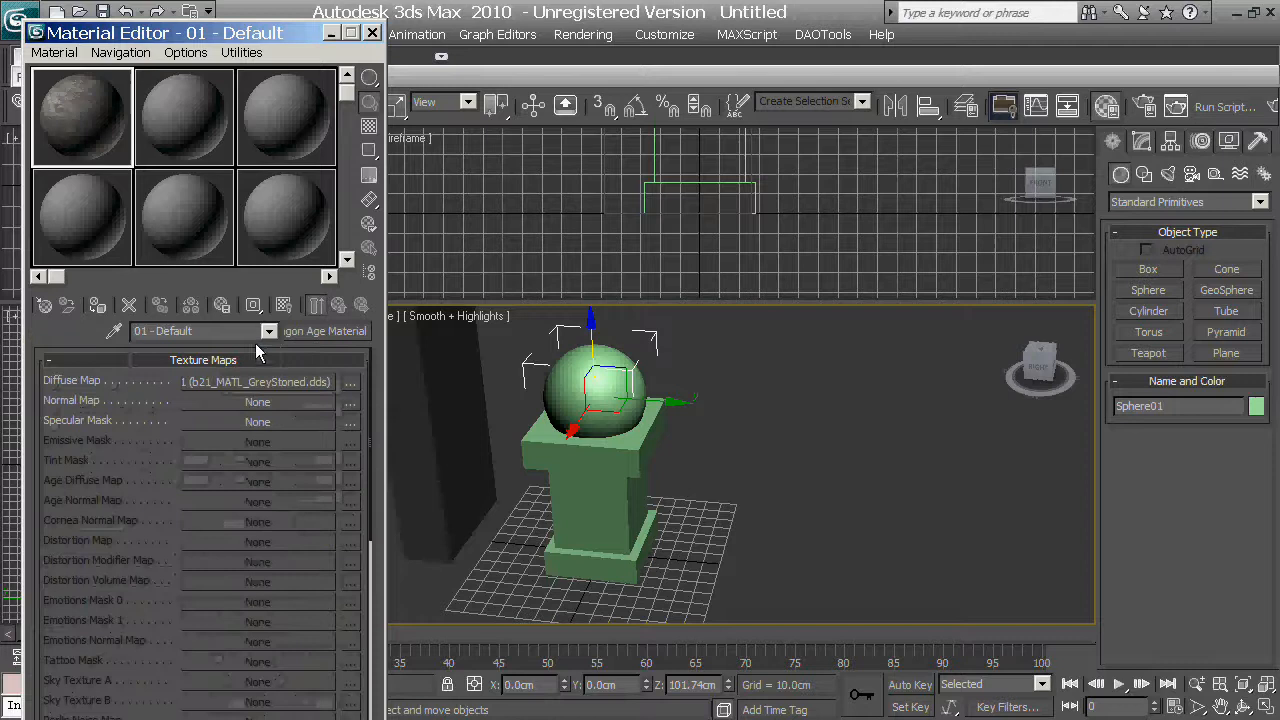
- Load the bitmap b21_MATL_GreyStonesn.dds as the material's Normal Map and return to the parent material
click(250, 402)
click(826, 321)
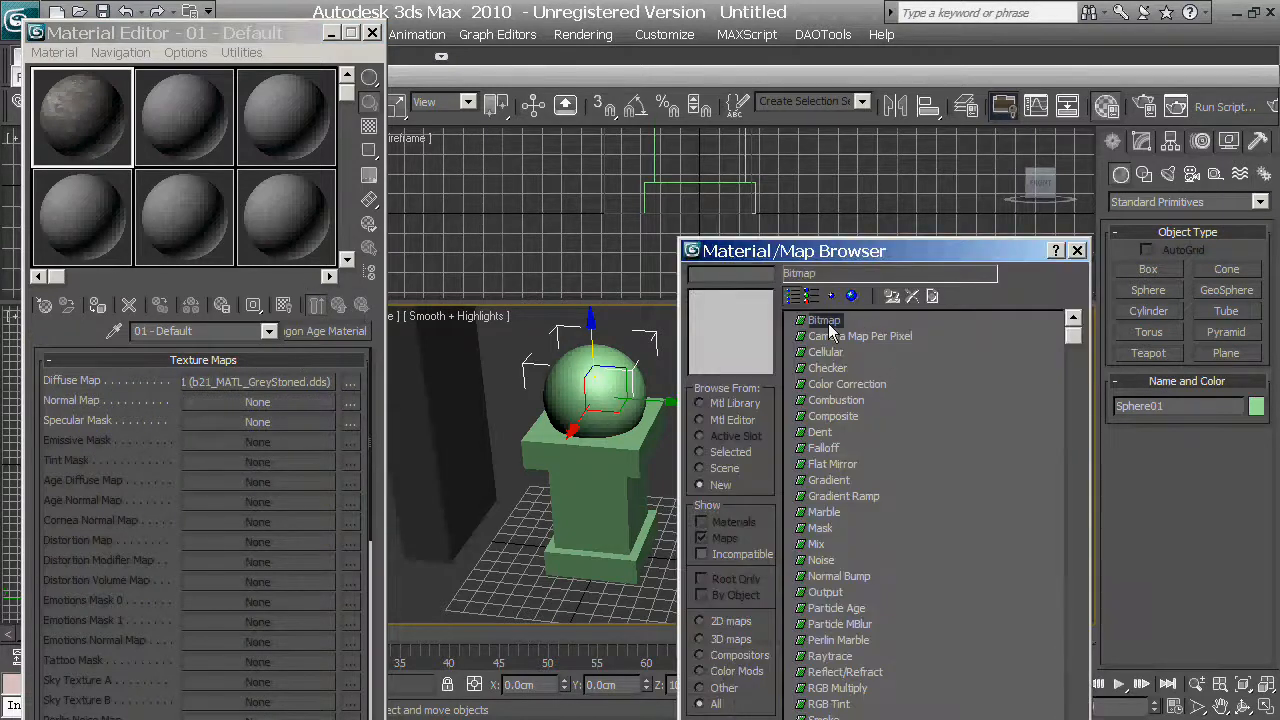
double_click(828, 322)
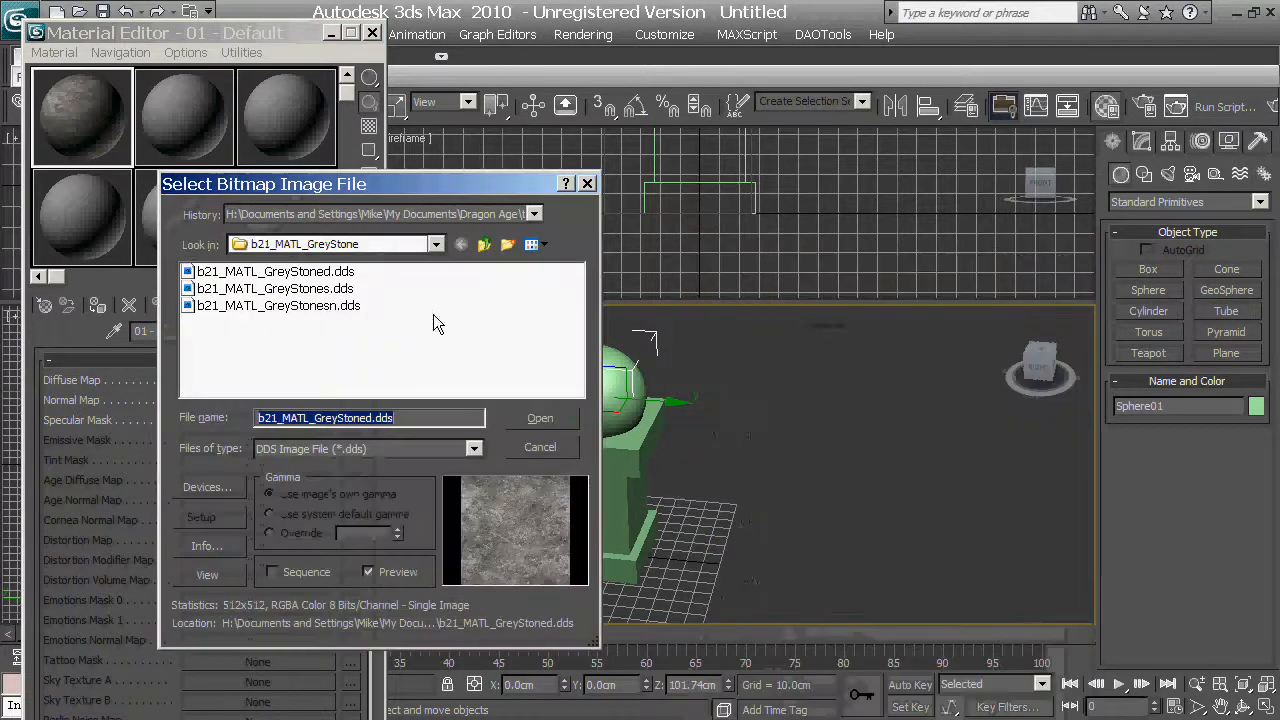
double_click(305, 308)
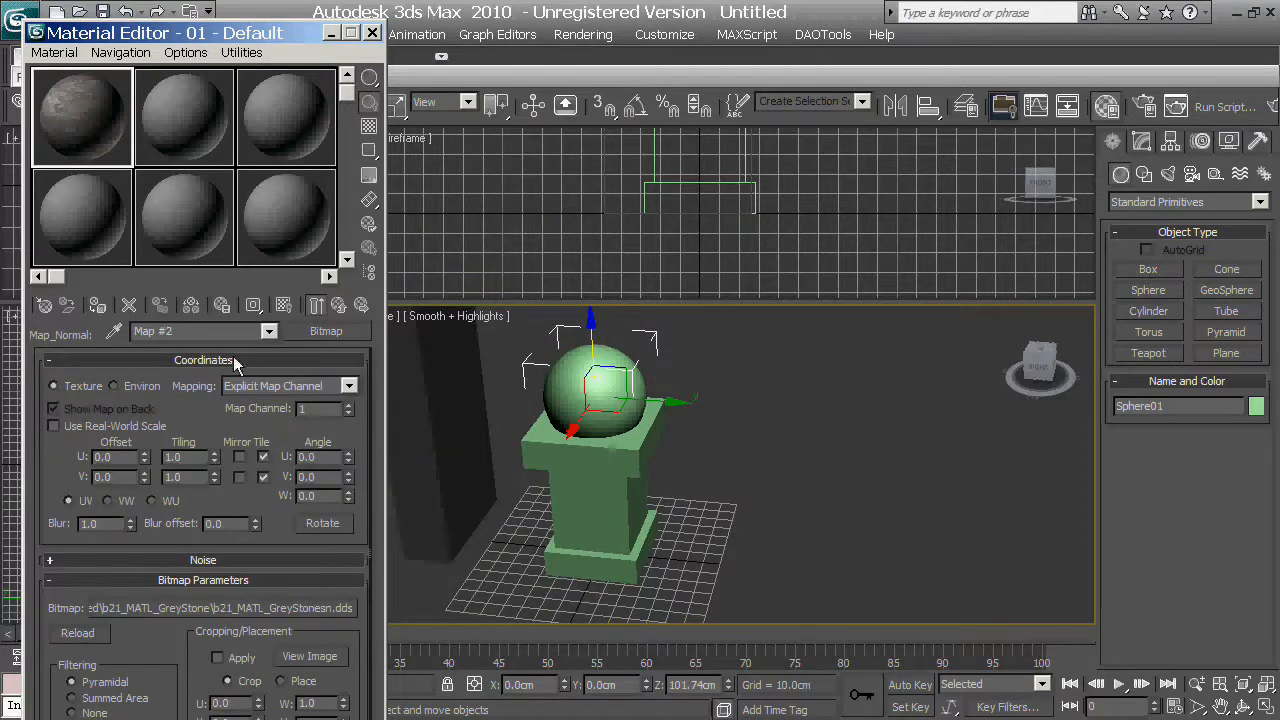
click(269, 332)
click(244, 354)
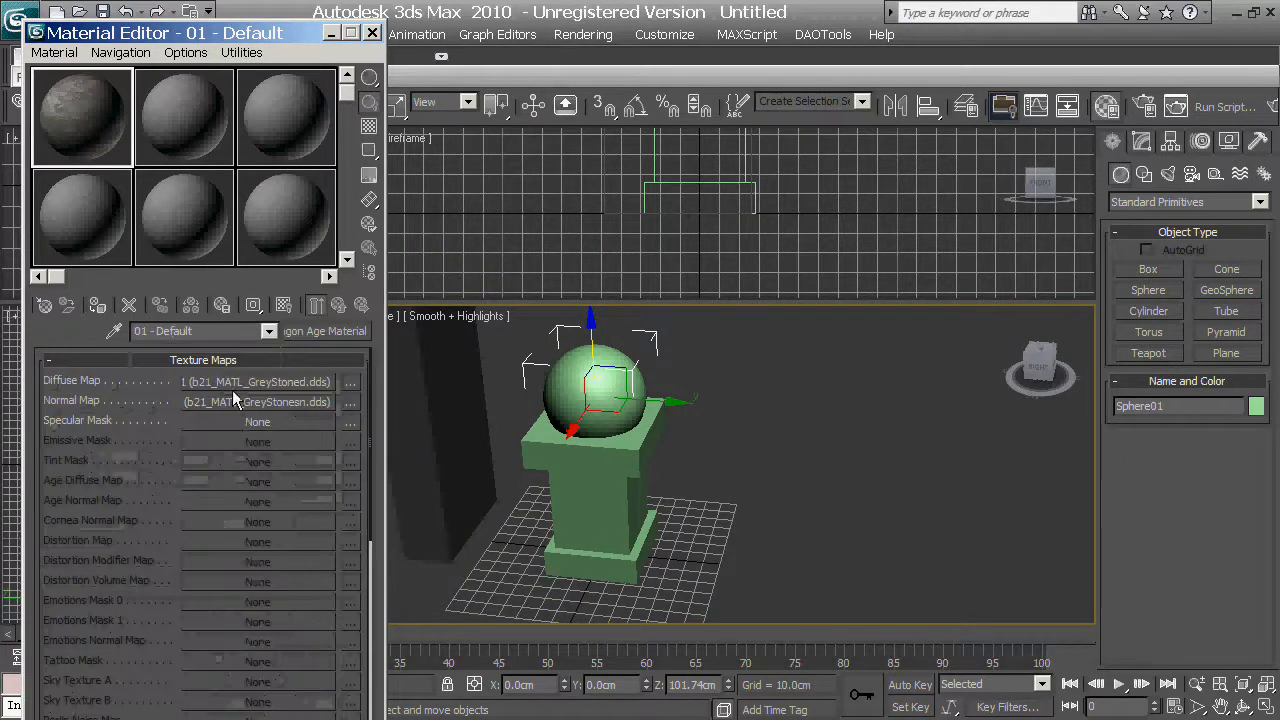
- Load the bitmap b21_MATL_GreyStones.dds as the Specular Mask and return to the parent material
click(314, 422)
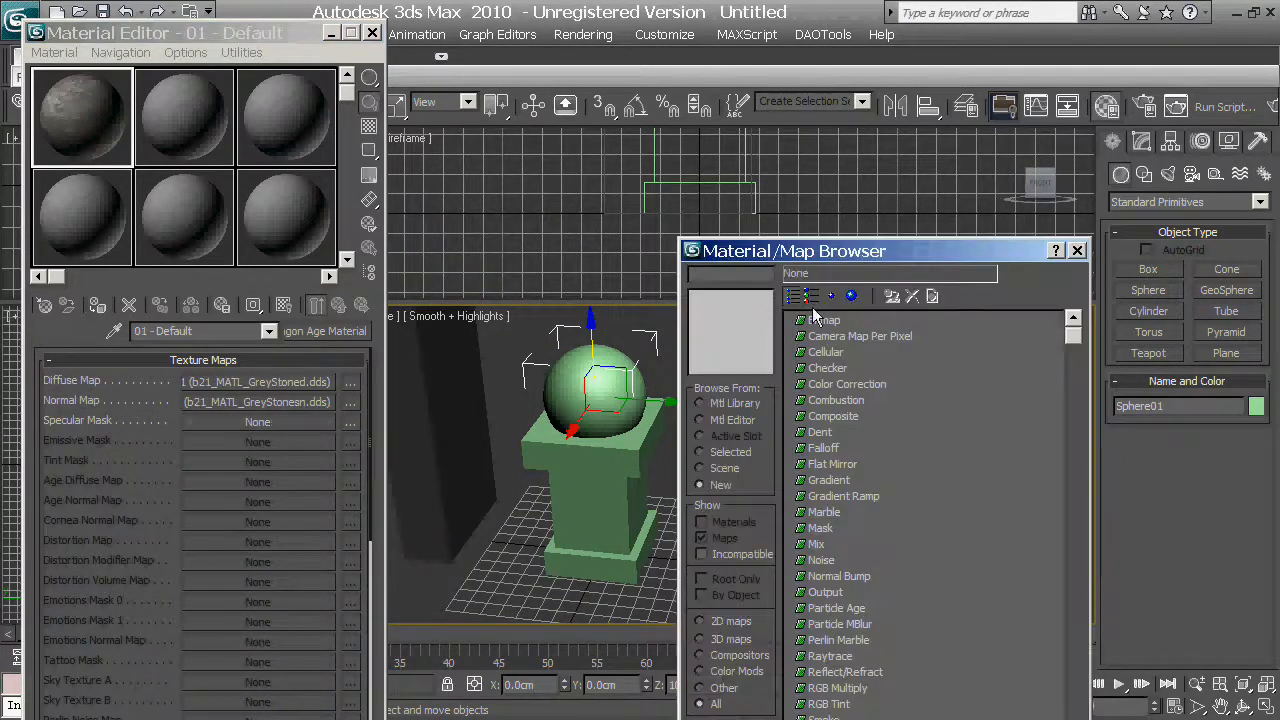
double_click(818, 320)
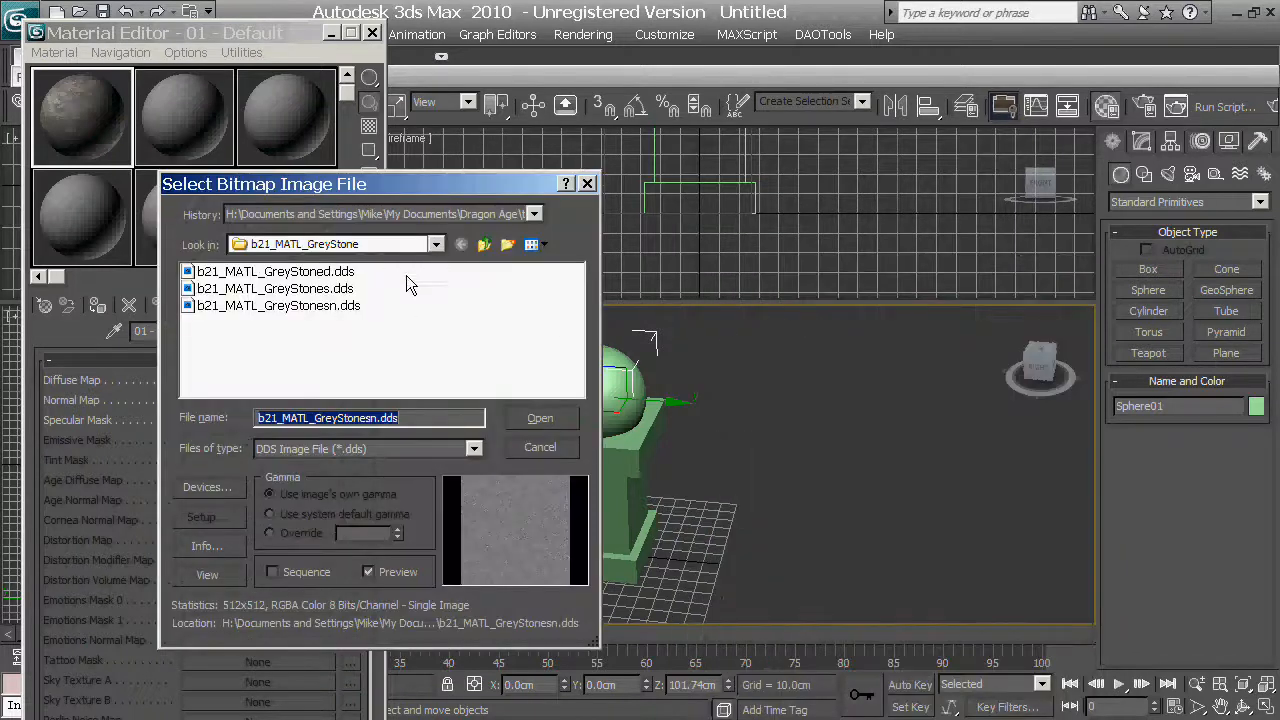
double_click(335, 290)
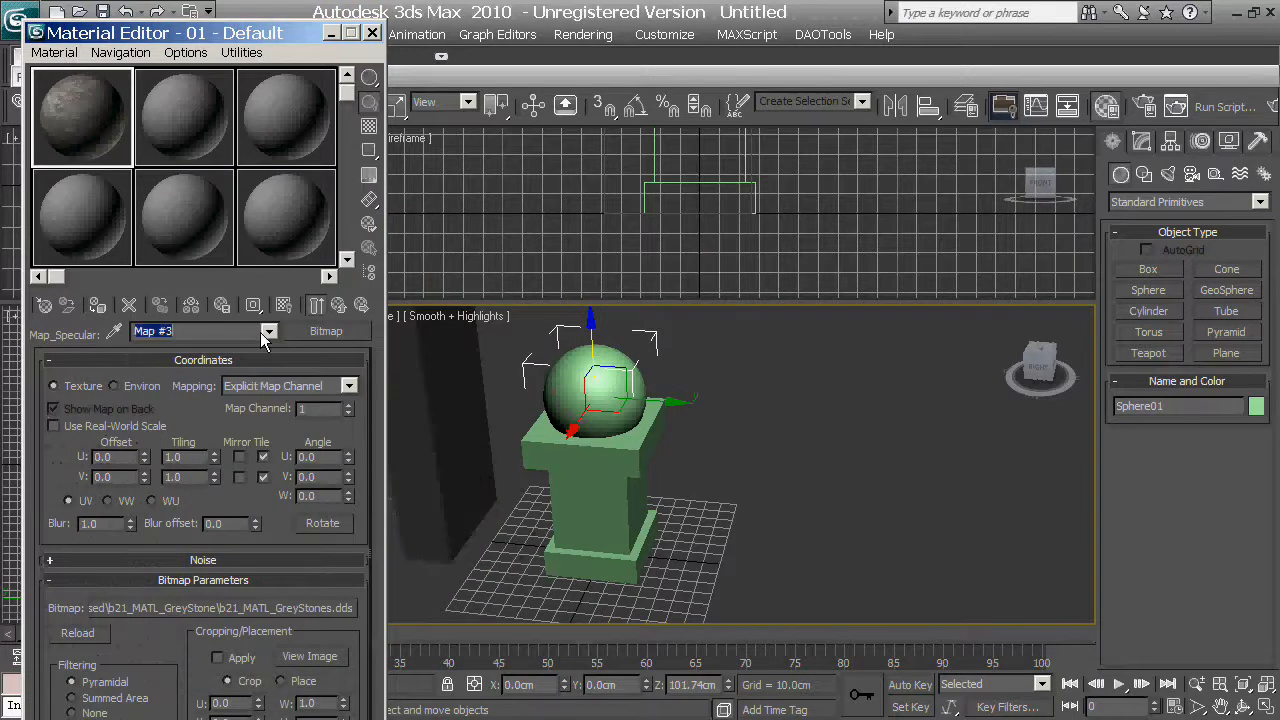
click(268, 331)
click(243, 346)
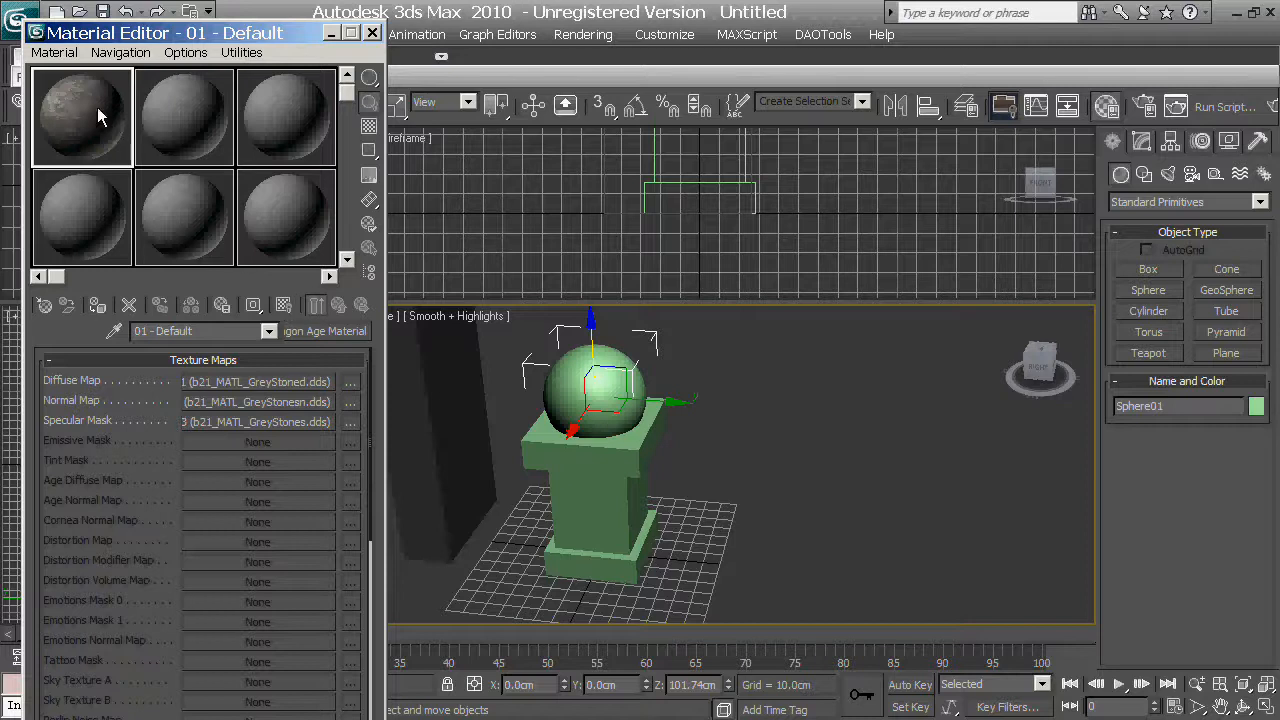
- Apply the grey stone material to the sphere and the pedestal, with its texture shown in the viewport
drag(97, 107, 590, 390)
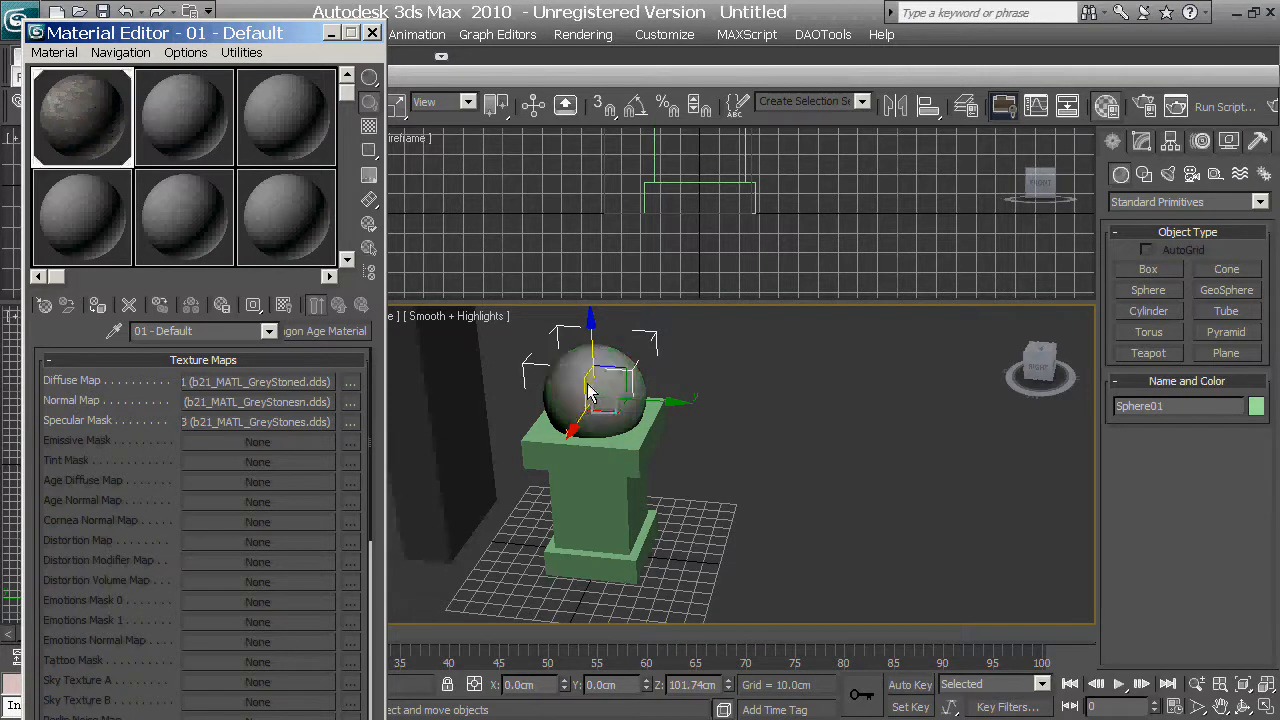
click(279, 307)
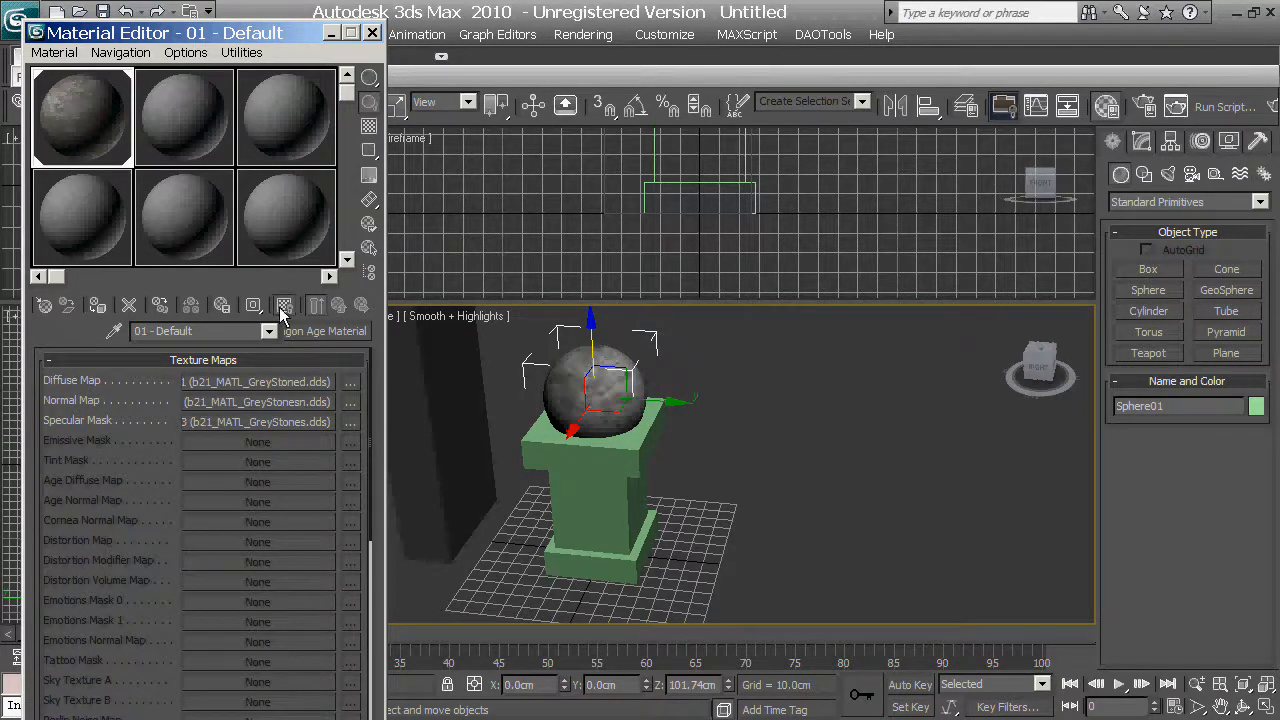
drag(124, 112, 610, 529)
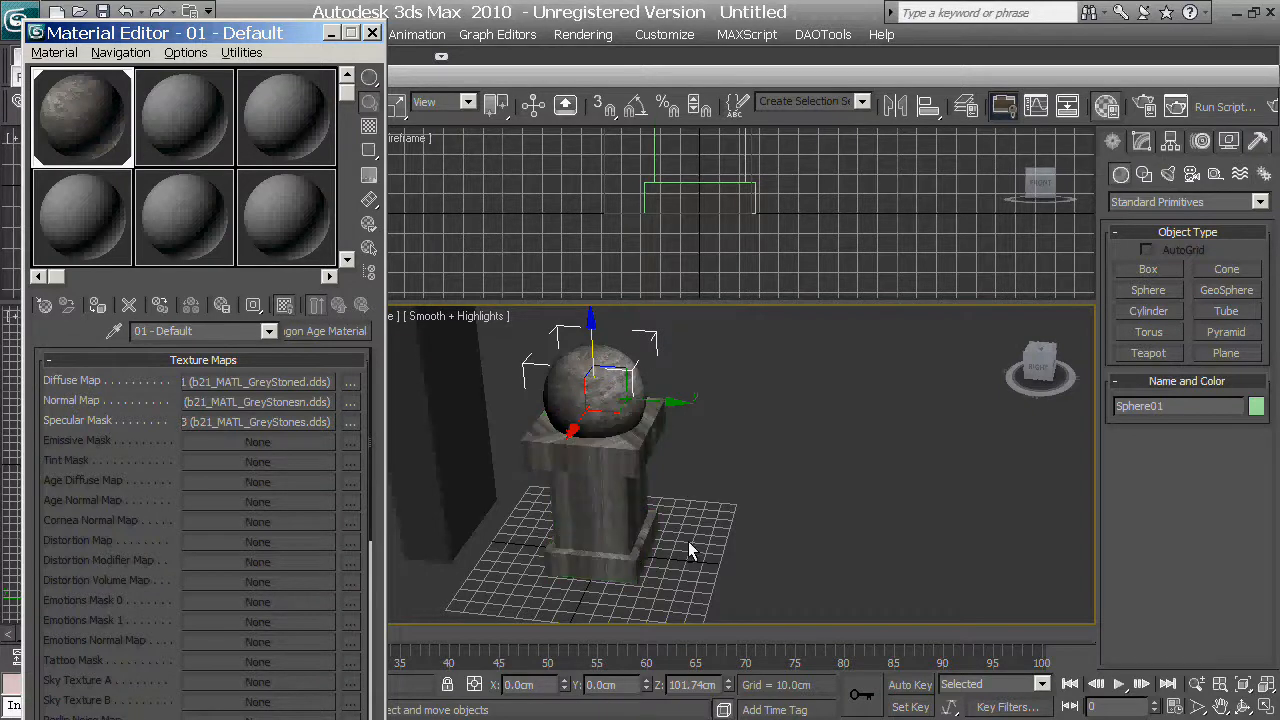
alt+middle_drag(704, 544, 766, 473)
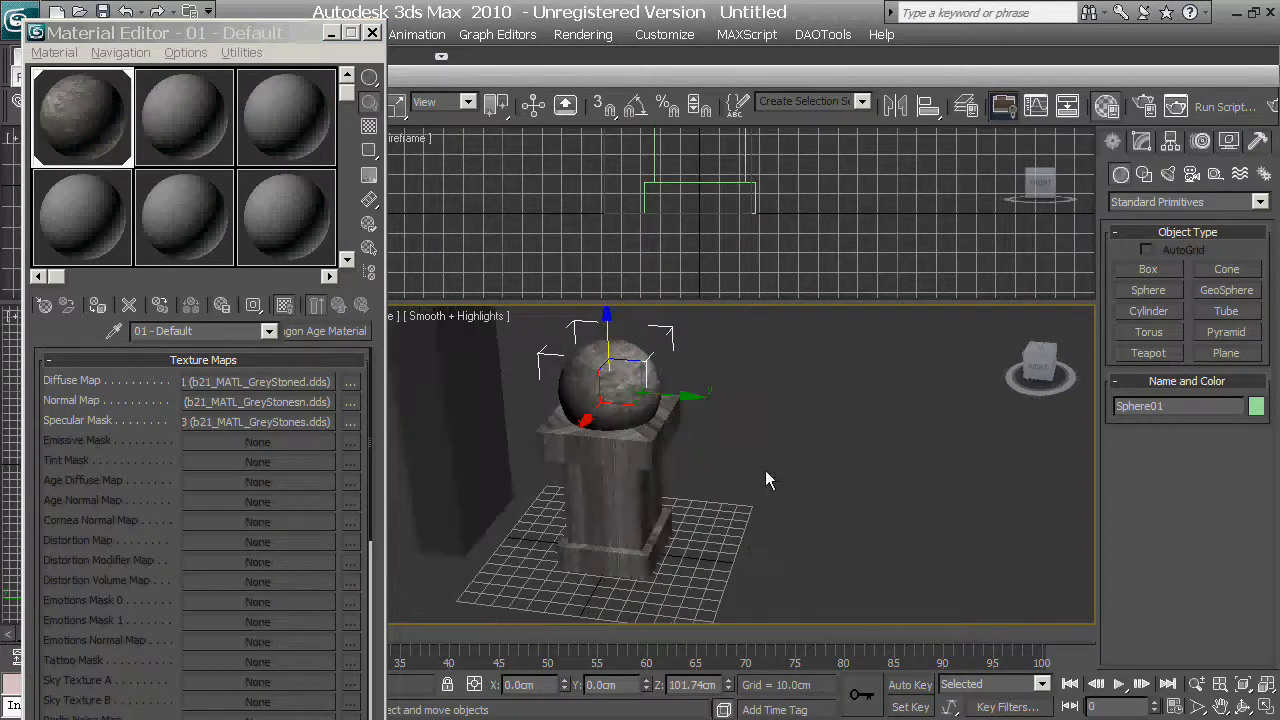
middle_drag(696, 439, 717, 457)
scroll(699, 438, up, 4)
scroll(741, 441, down, 3)
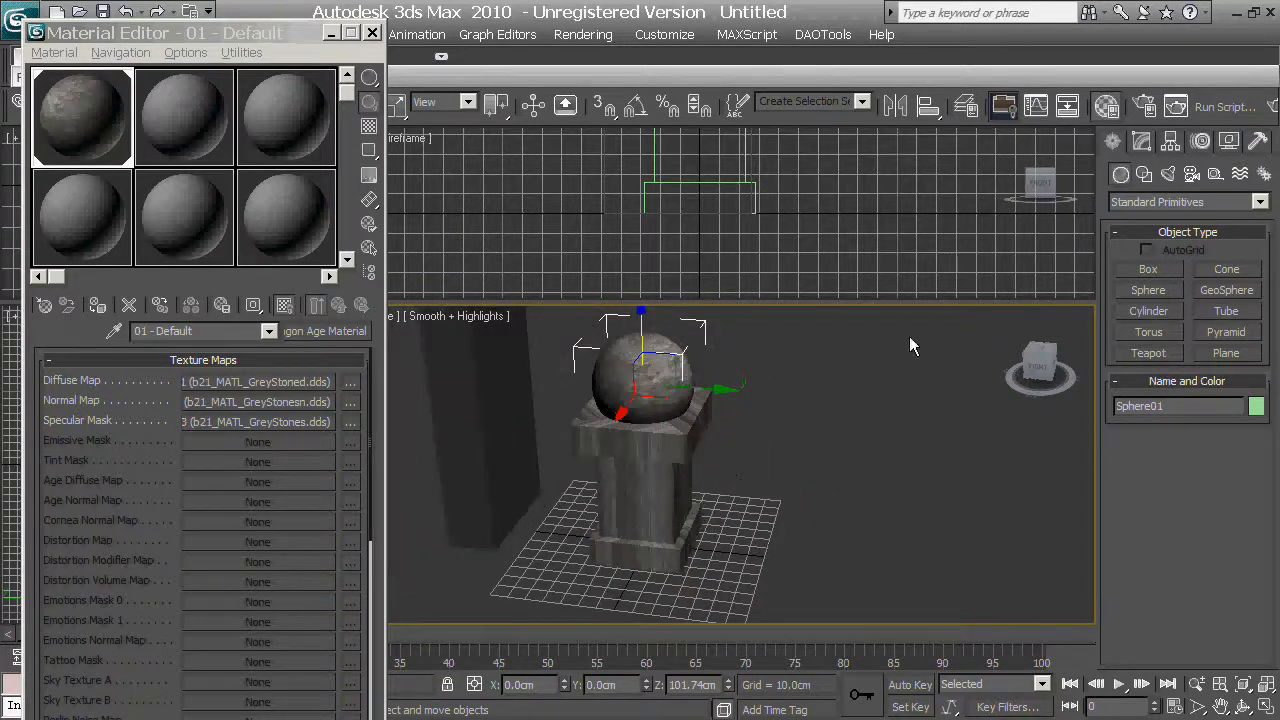
- Make the second material slot a Dragon Age Material with b21_MATL_WhiteMarbled.dds as Diffuse Map, and apply it to the sphere
click(1142, 142)
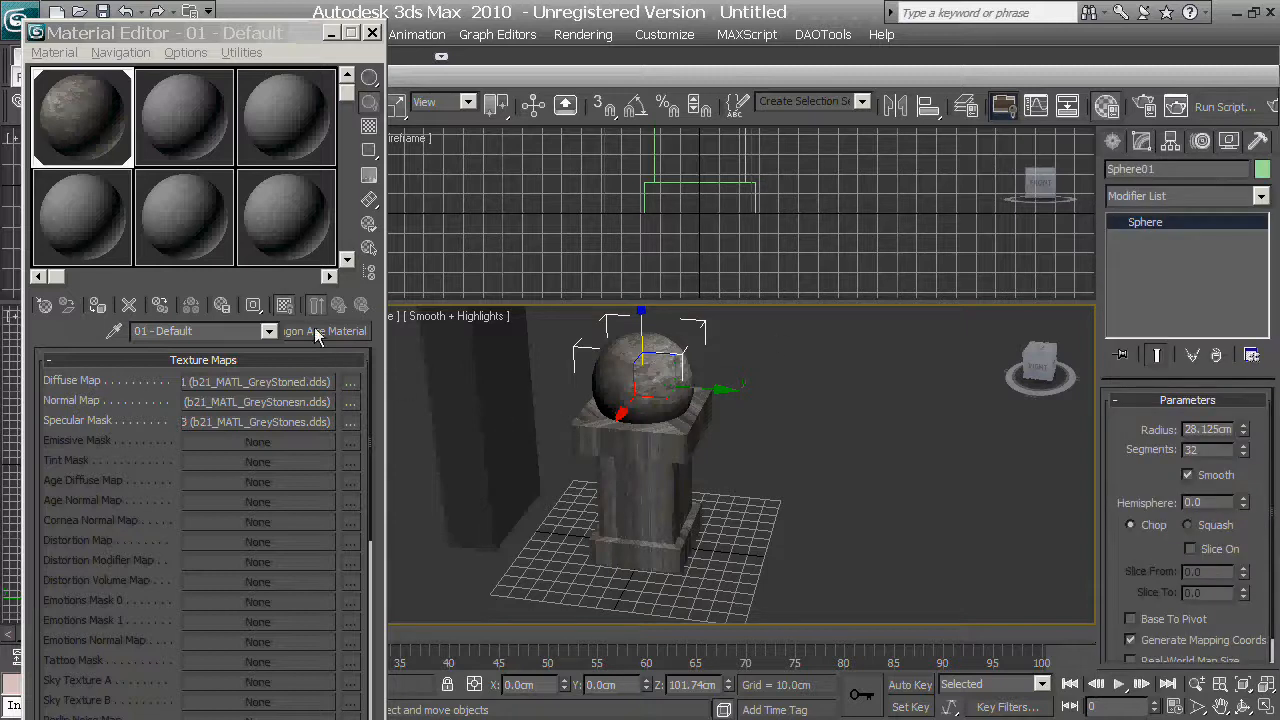
click(215, 128)
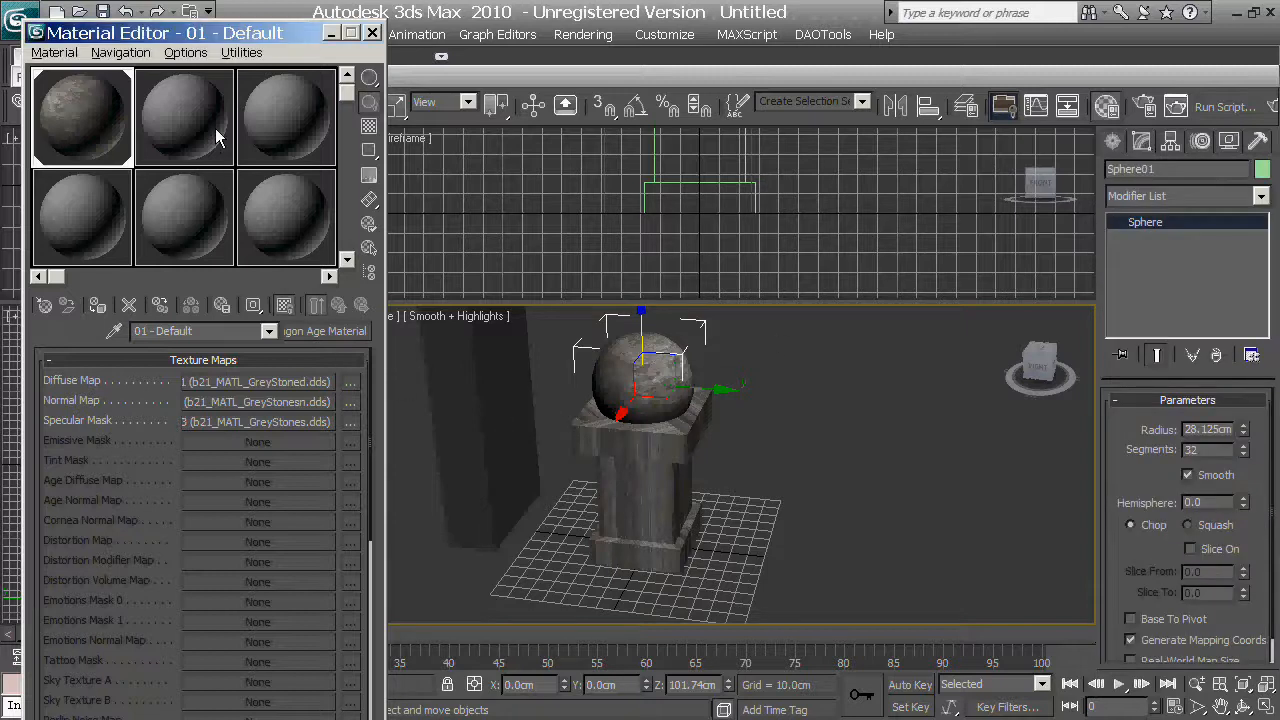
click(293, 332)
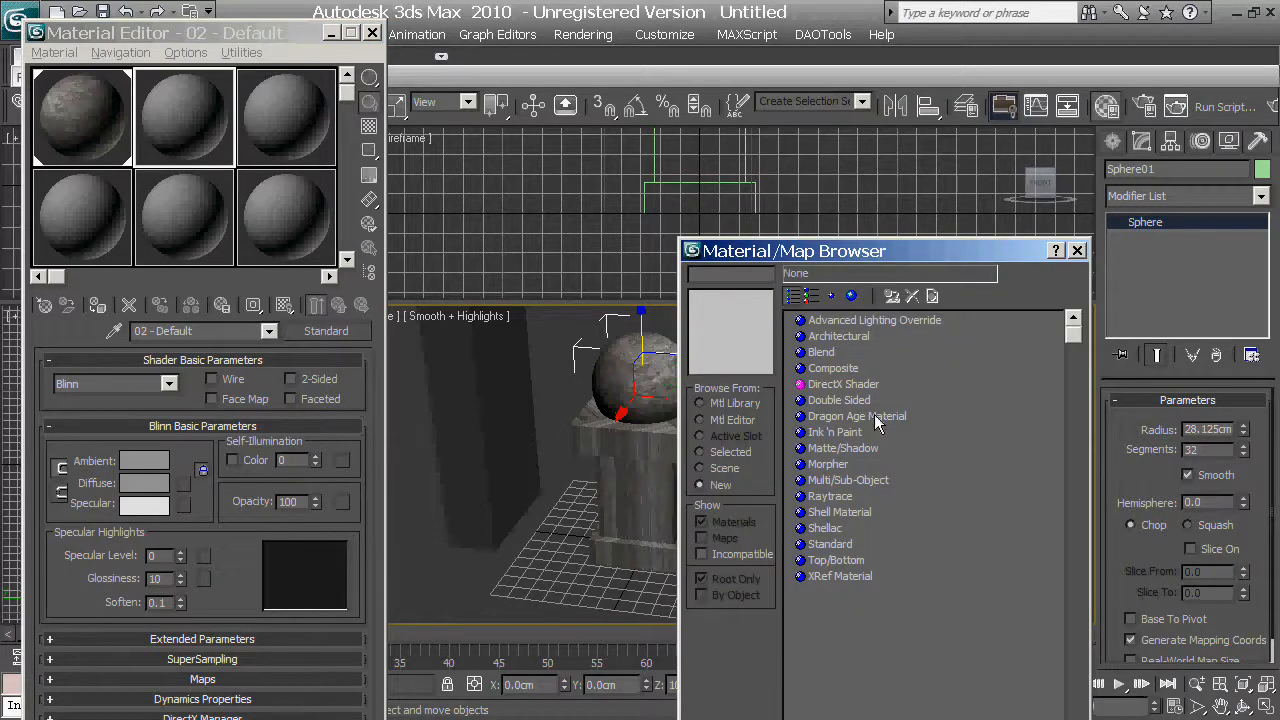
double_click(876, 424)
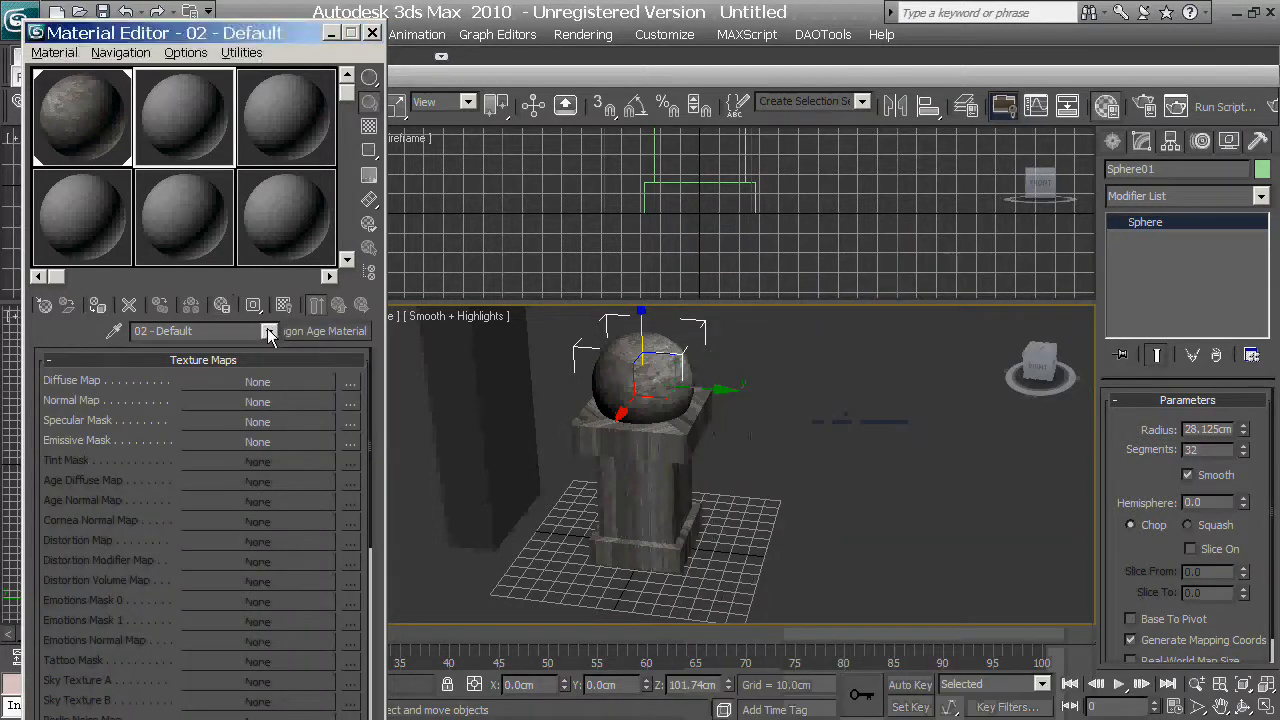
drag(203, 122, 630, 370)
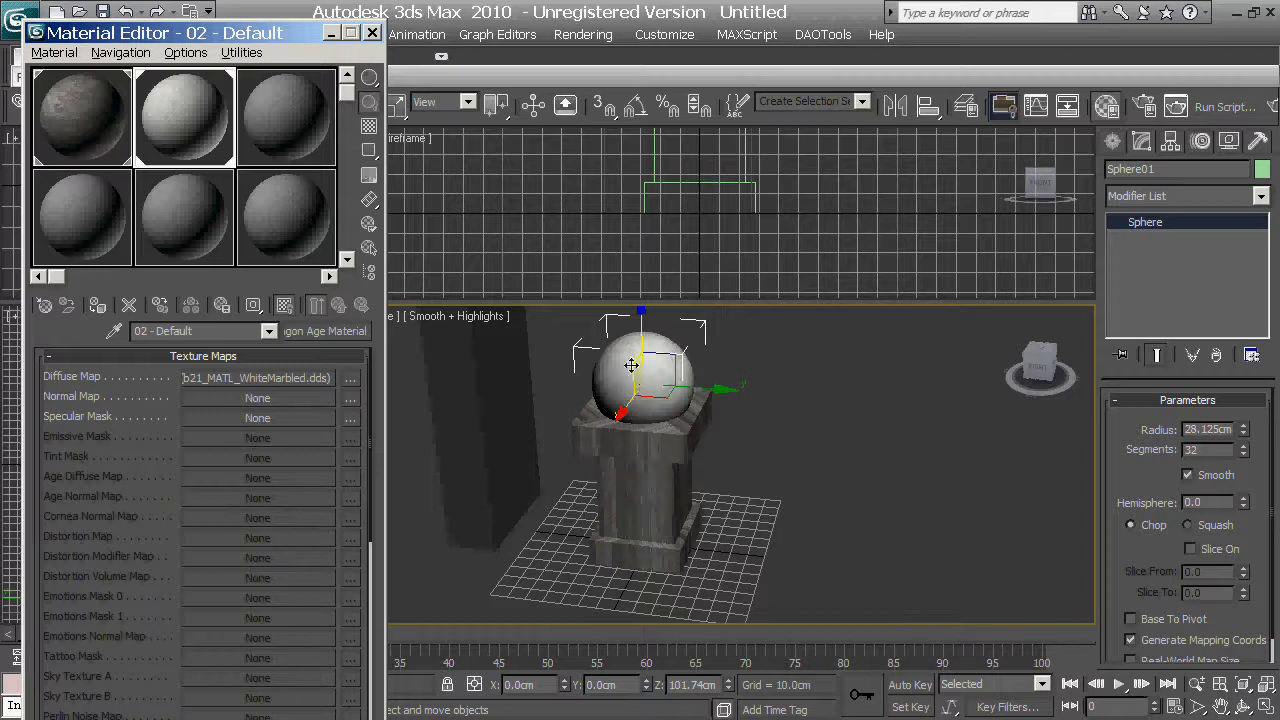
click(790, 418)
scroll(727, 456, up, 5)
middle_drag(730, 460, 772, 494)
scroll(765, 514, down, 4)
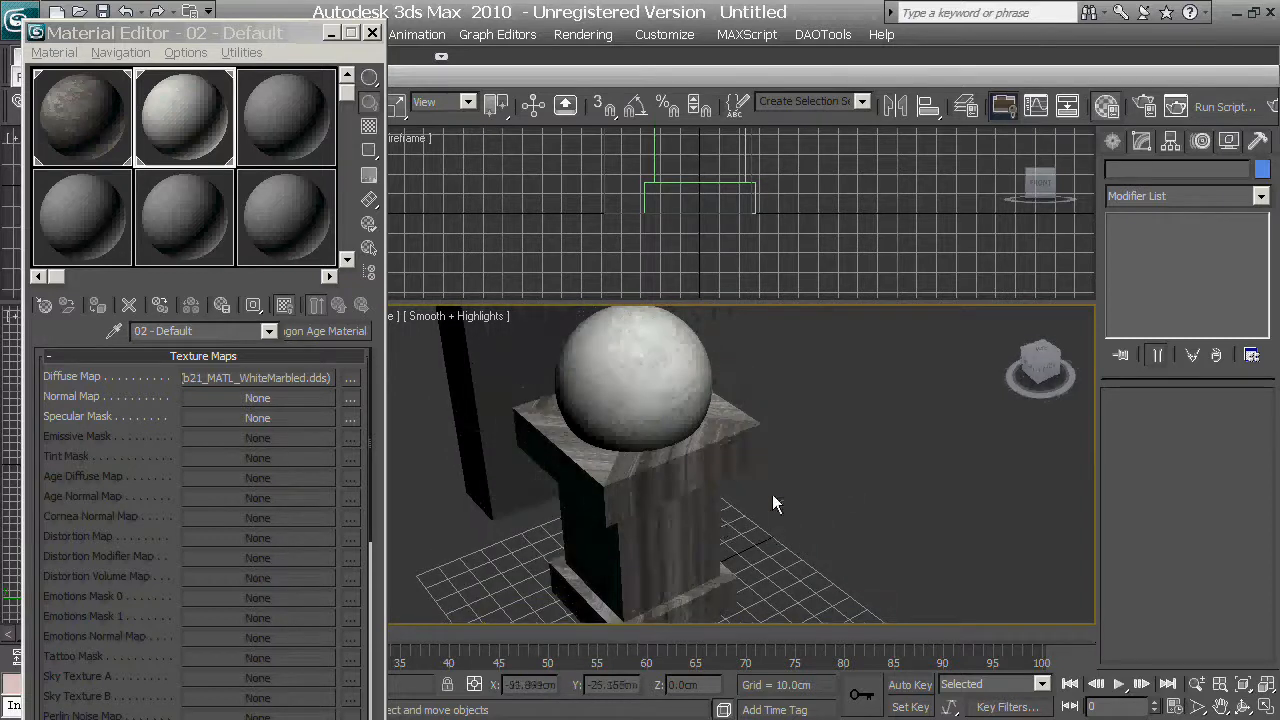
- With the Material Editor closed, convert the sphere to an Editable Poly and add an Unwrap UVW modifier to it
click(1112, 141)
click(618, 384)
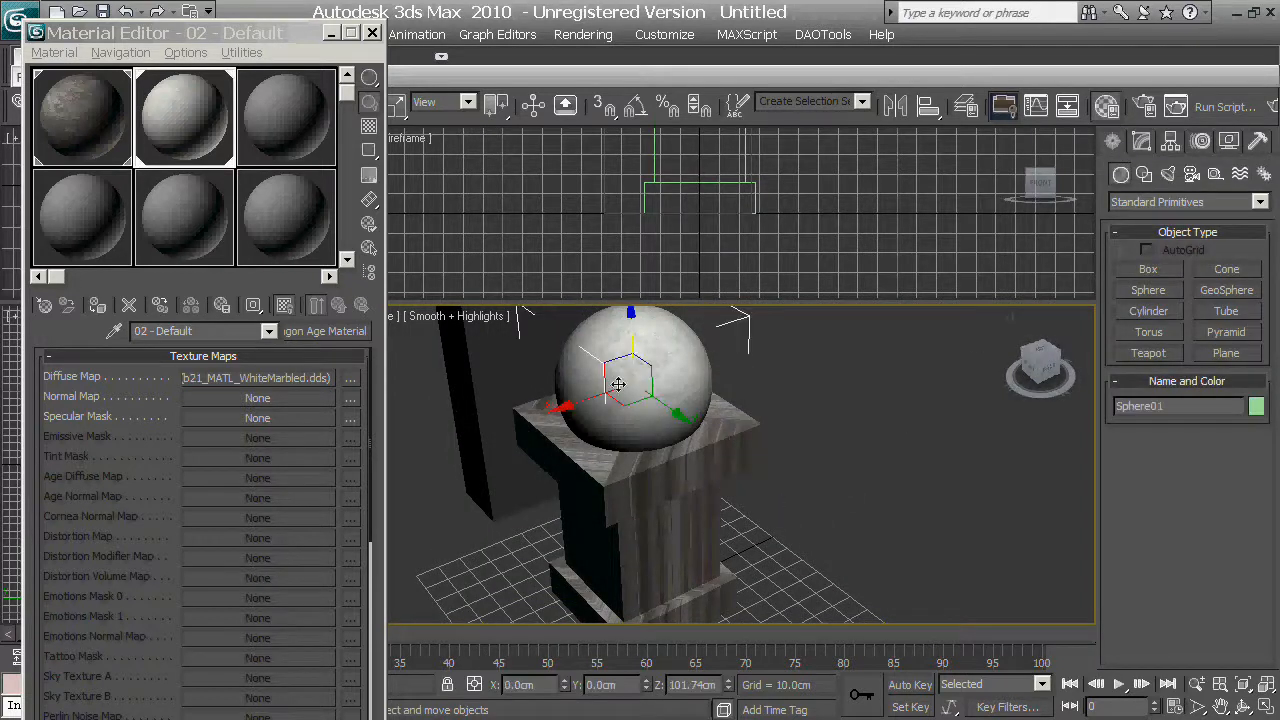
click(373, 33)
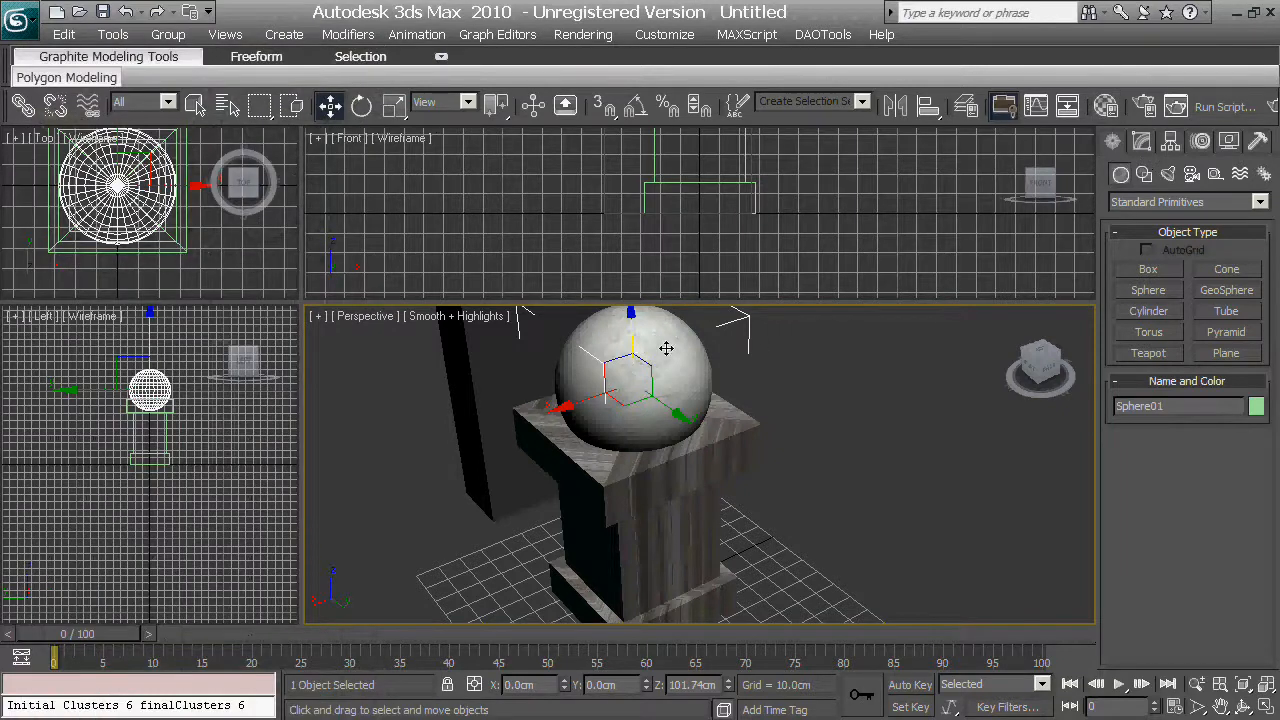
click(1146, 141)
click(1260, 198)
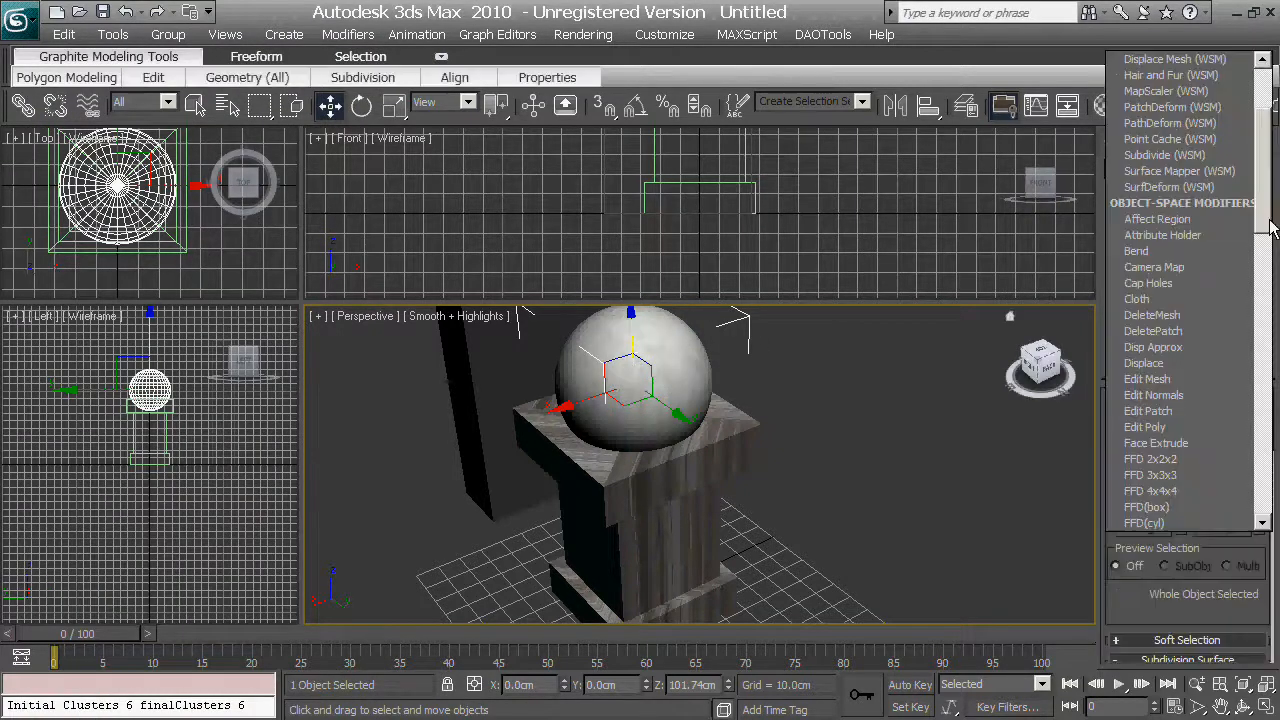
key(u)
key(Return)
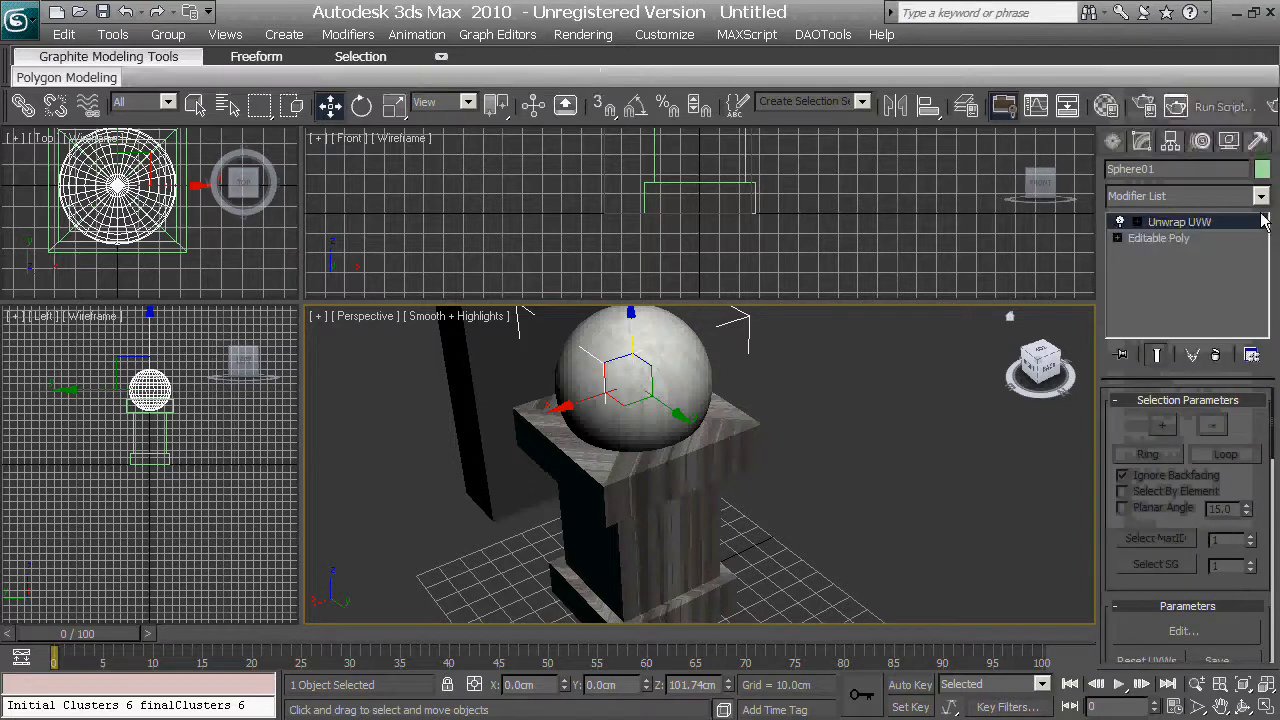
- Add a second Unwrap UVW modifier to the sphere on map channel 2 and open its UVWs for editing
click(1260, 196)
key(u)
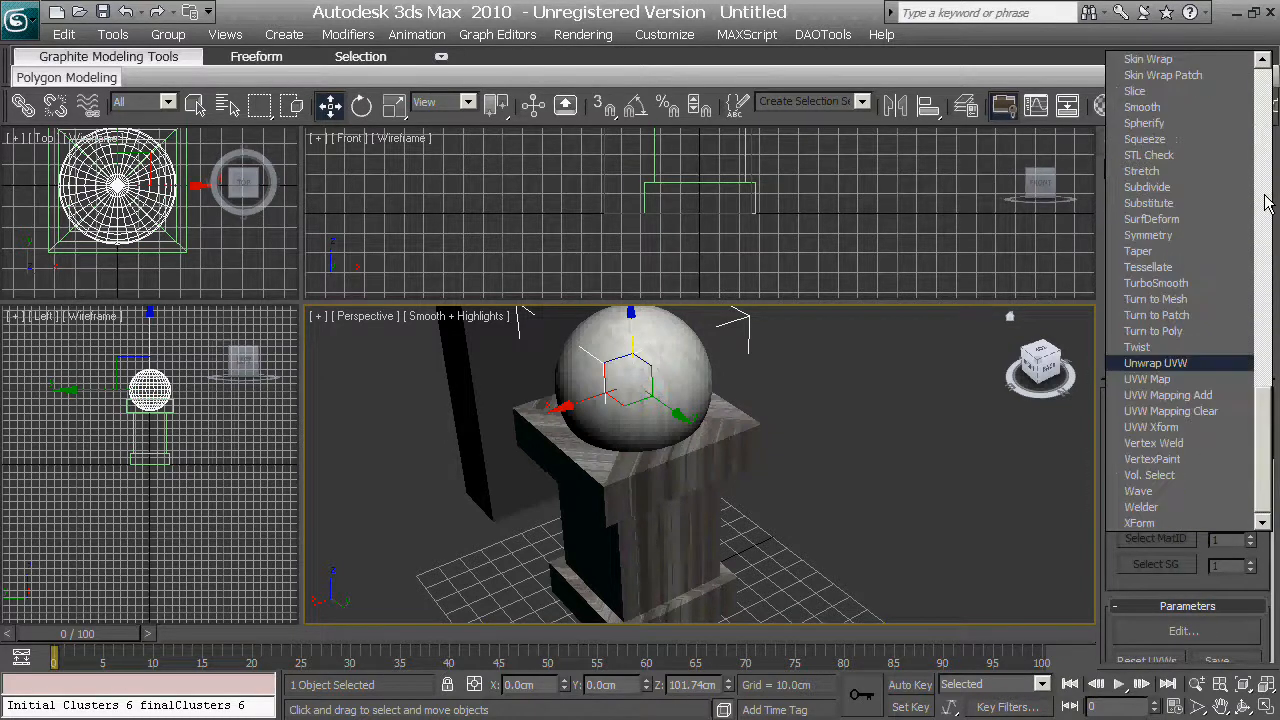
key(Return)
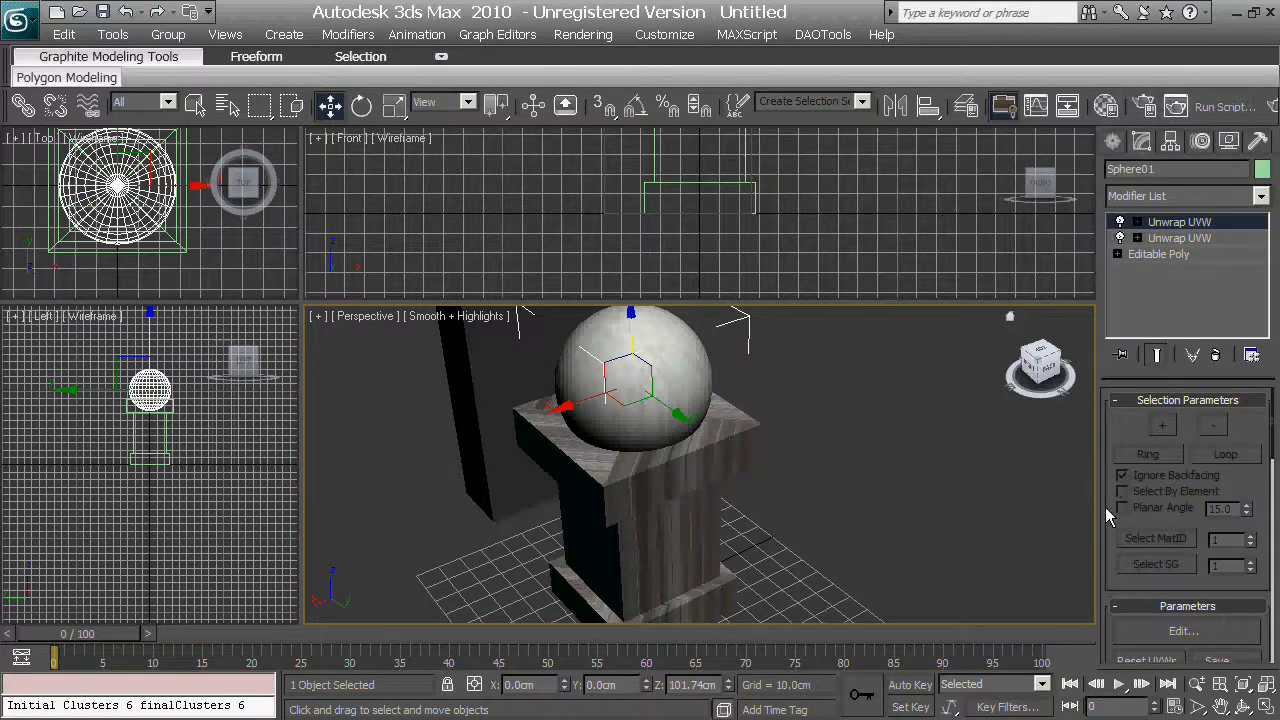
scroll(1105, 507, down, 5)
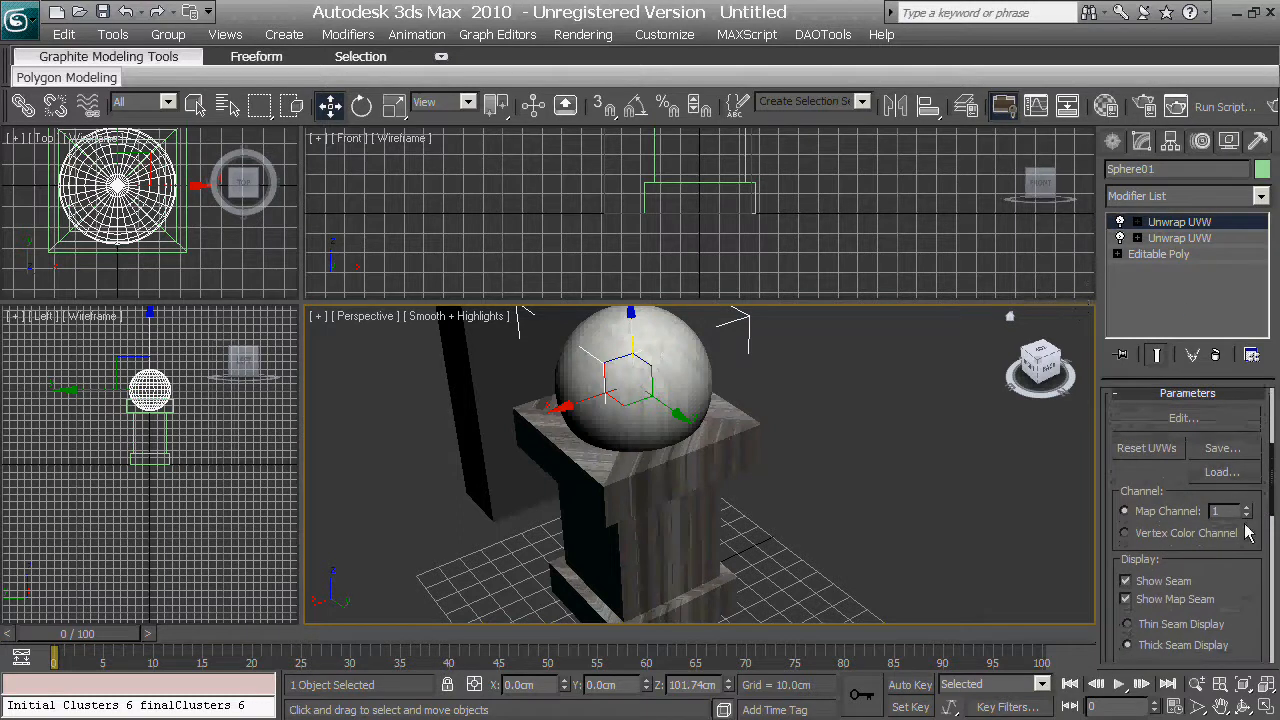
click(1188, 418)
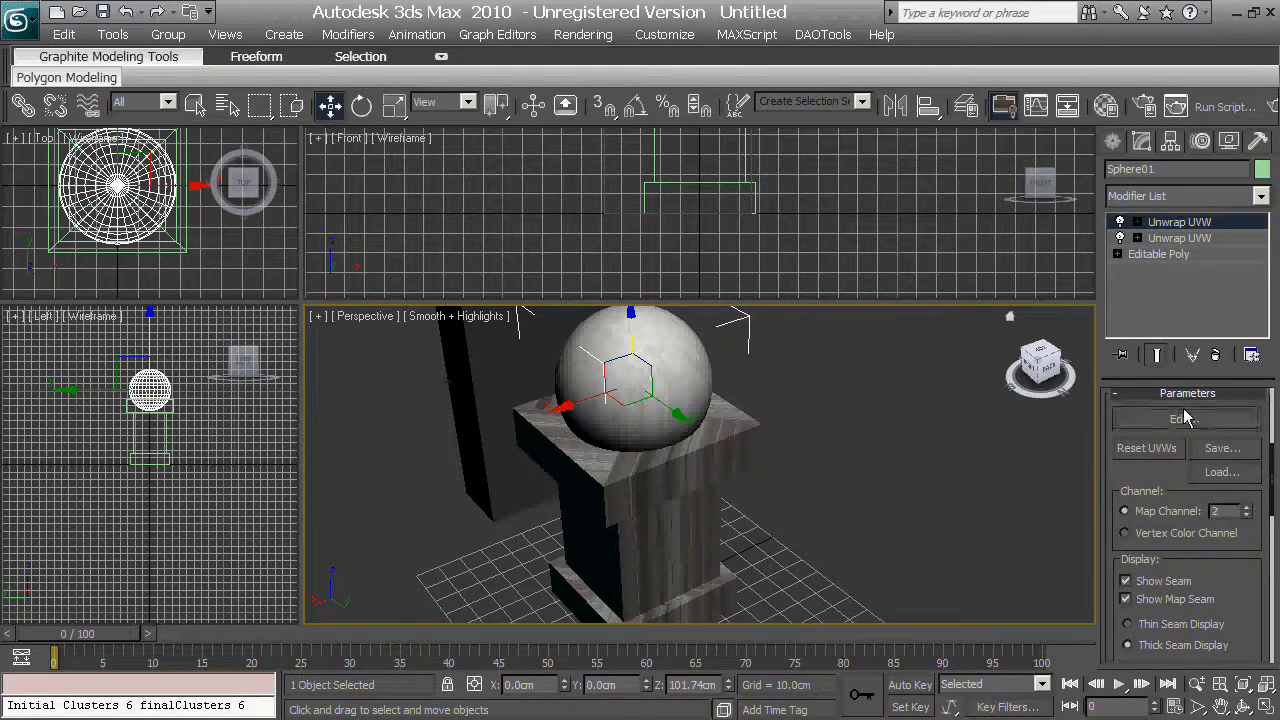
- Apply Unfold Mapping to the sphere's UVs with Walk to closest face and Normalize Clusters enabled
scroll(383, 418, down, 2)
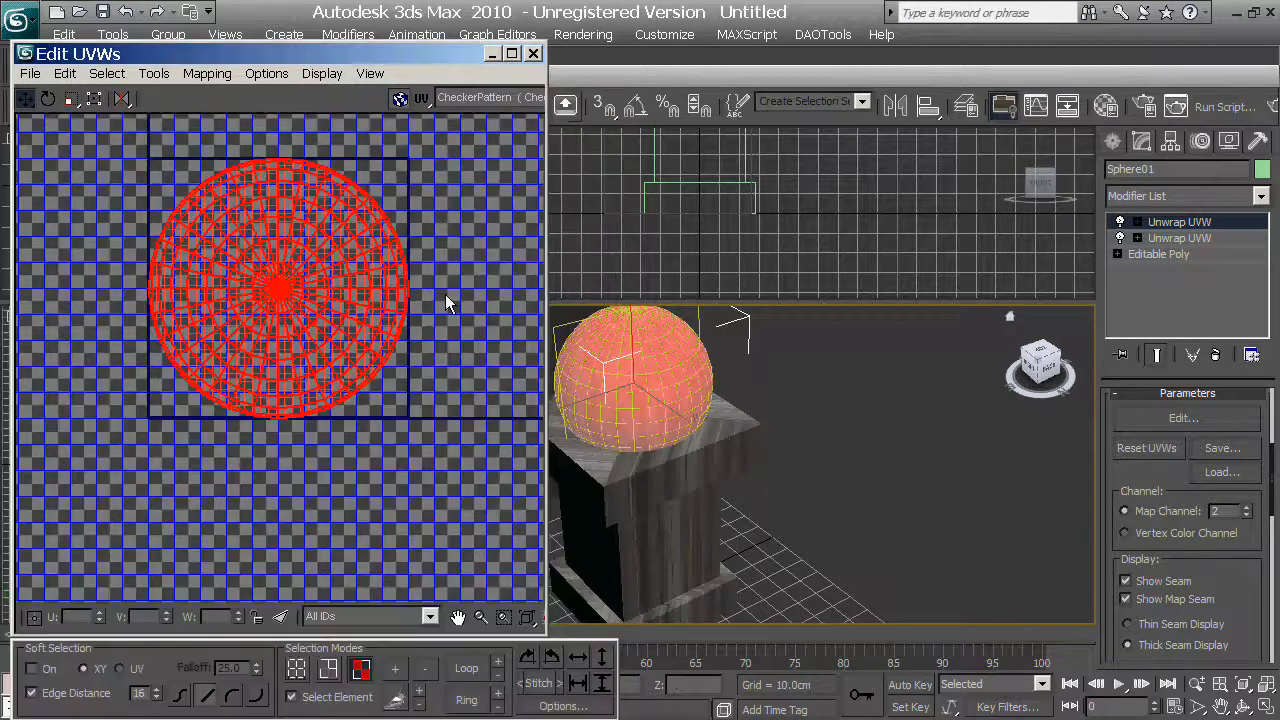
click(207, 73)
click(228, 145)
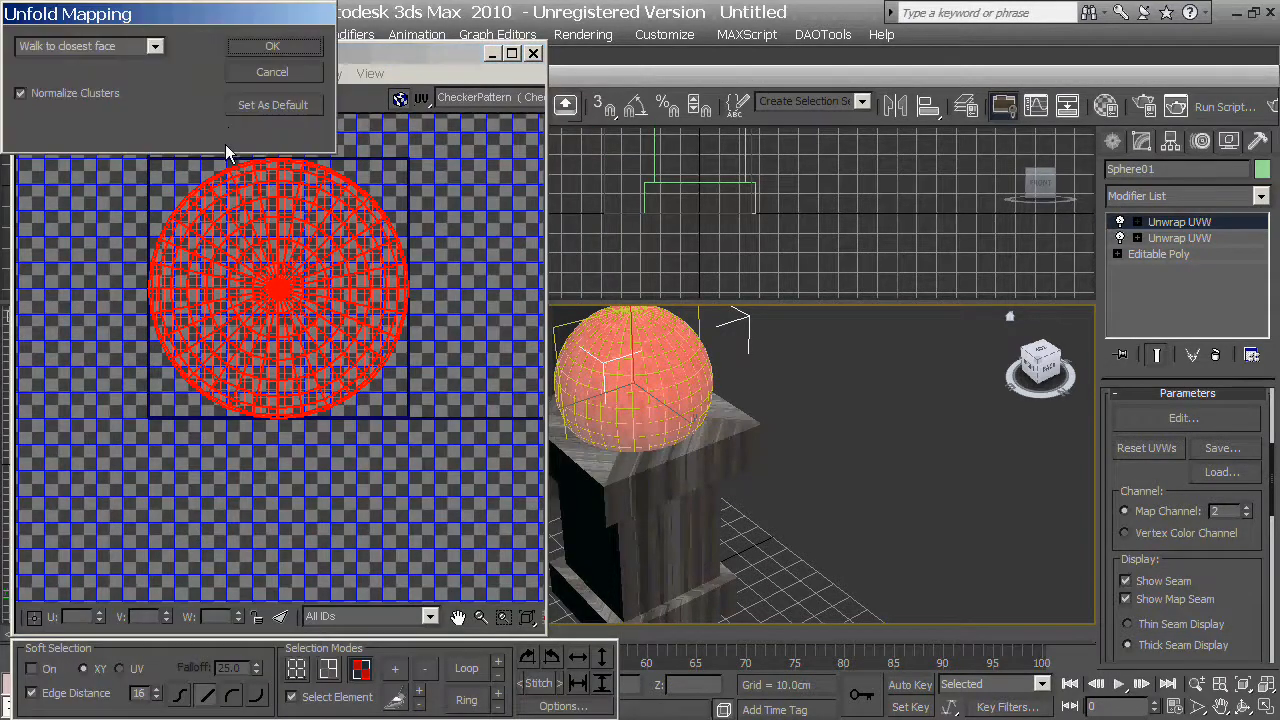
click(243, 47)
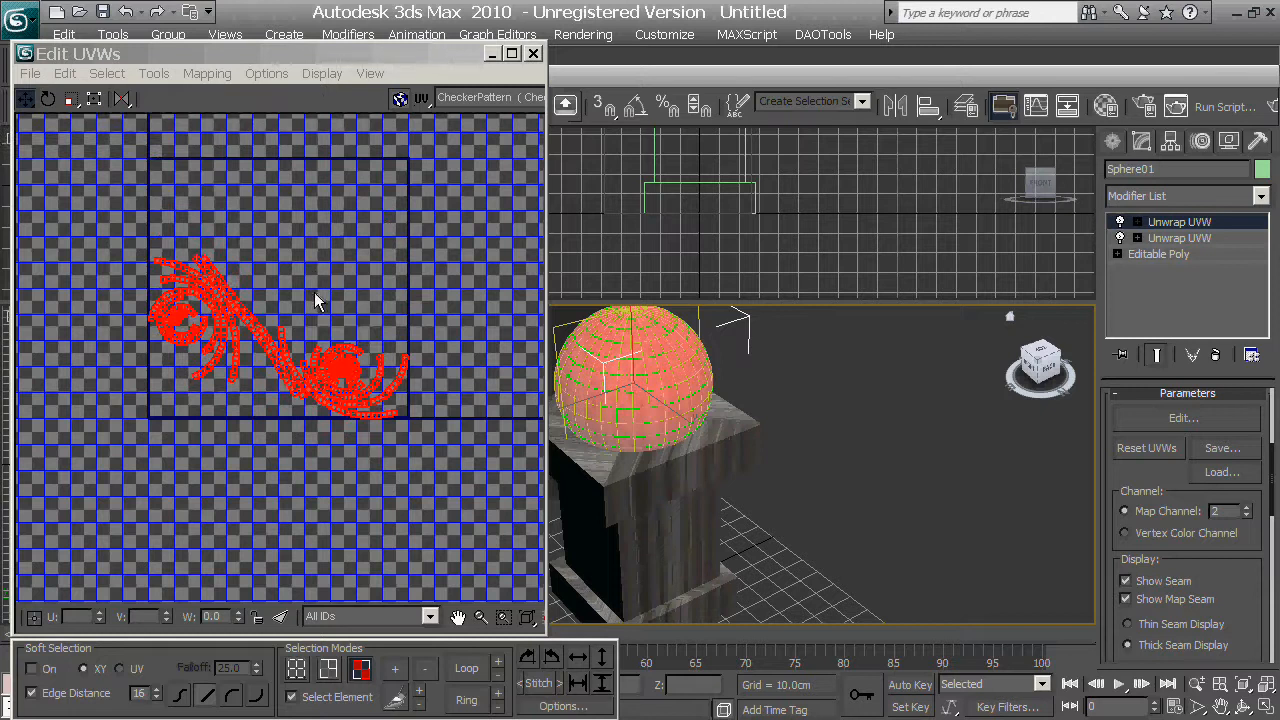
- Stretch the sphere's unfolded UVs vertically to fill the UV tile using Freeform mode, and close the UV editor
click(331, 287)
middle_drag(331, 287, 339, 293)
drag(461, 489, 165, 255)
scroll(186, 263, up, 2)
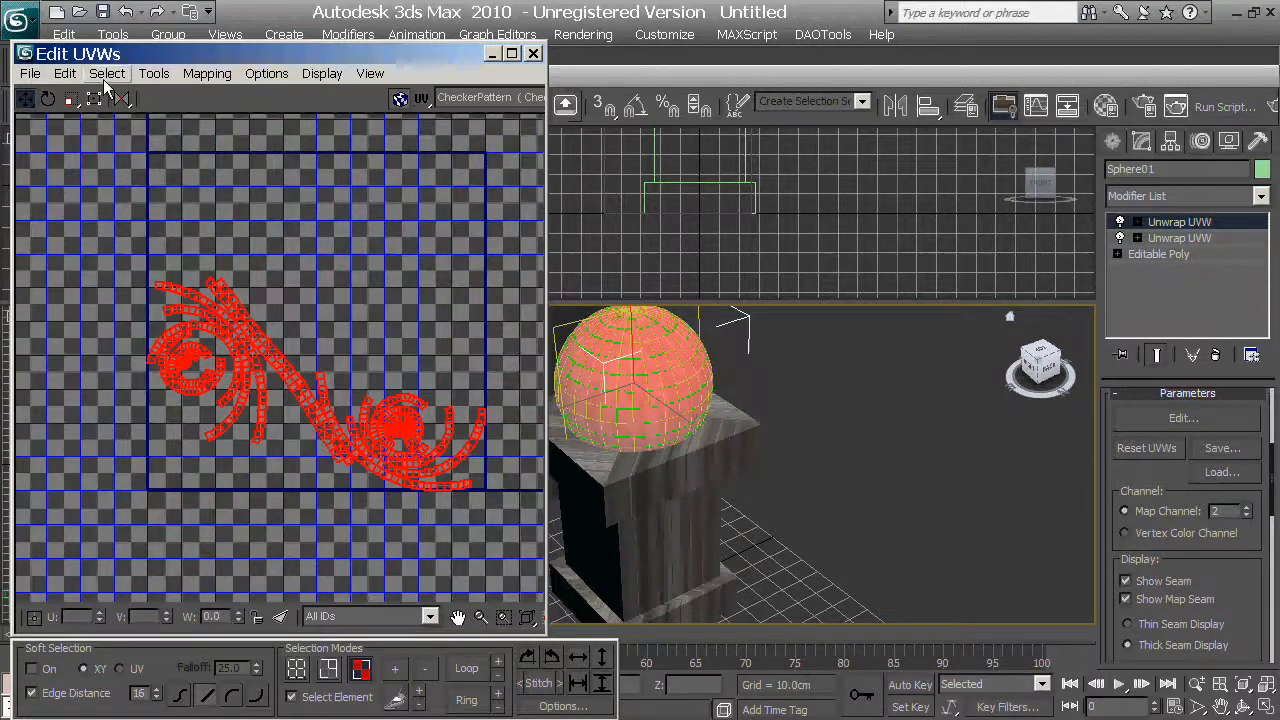
click(93, 98)
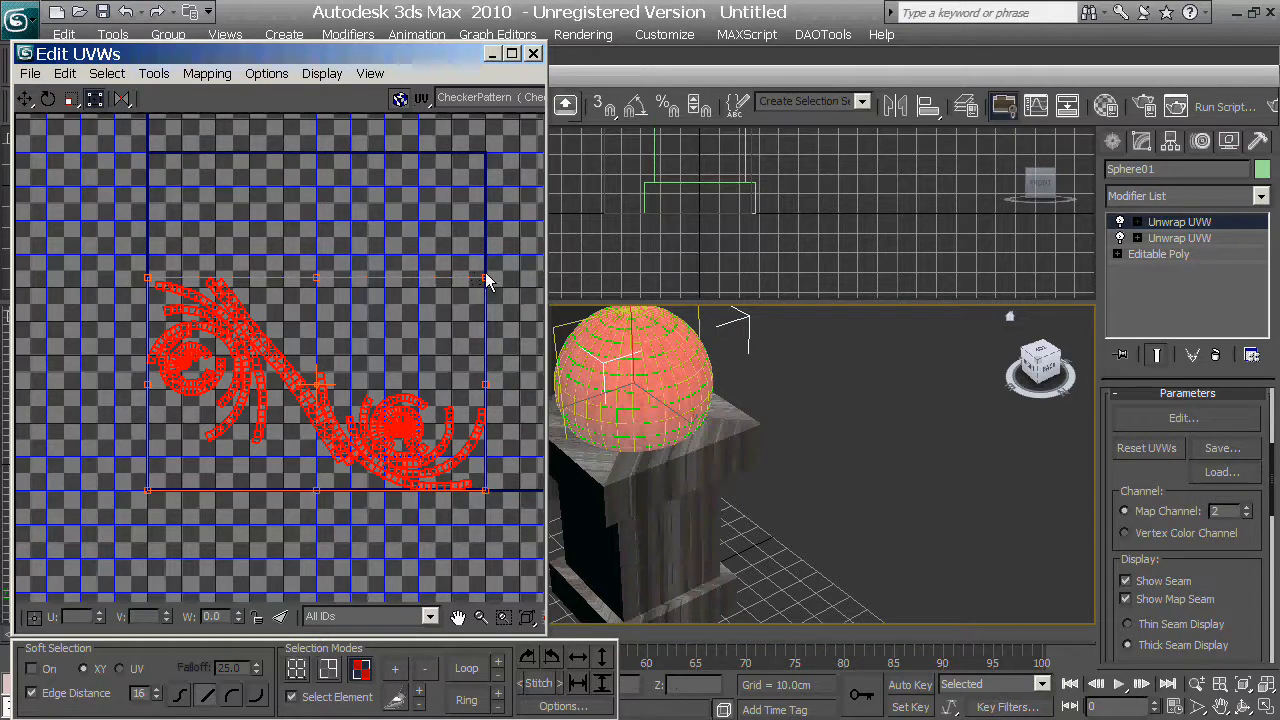
drag(486, 279, 481, 154)
click(405, 155)
click(533, 54)
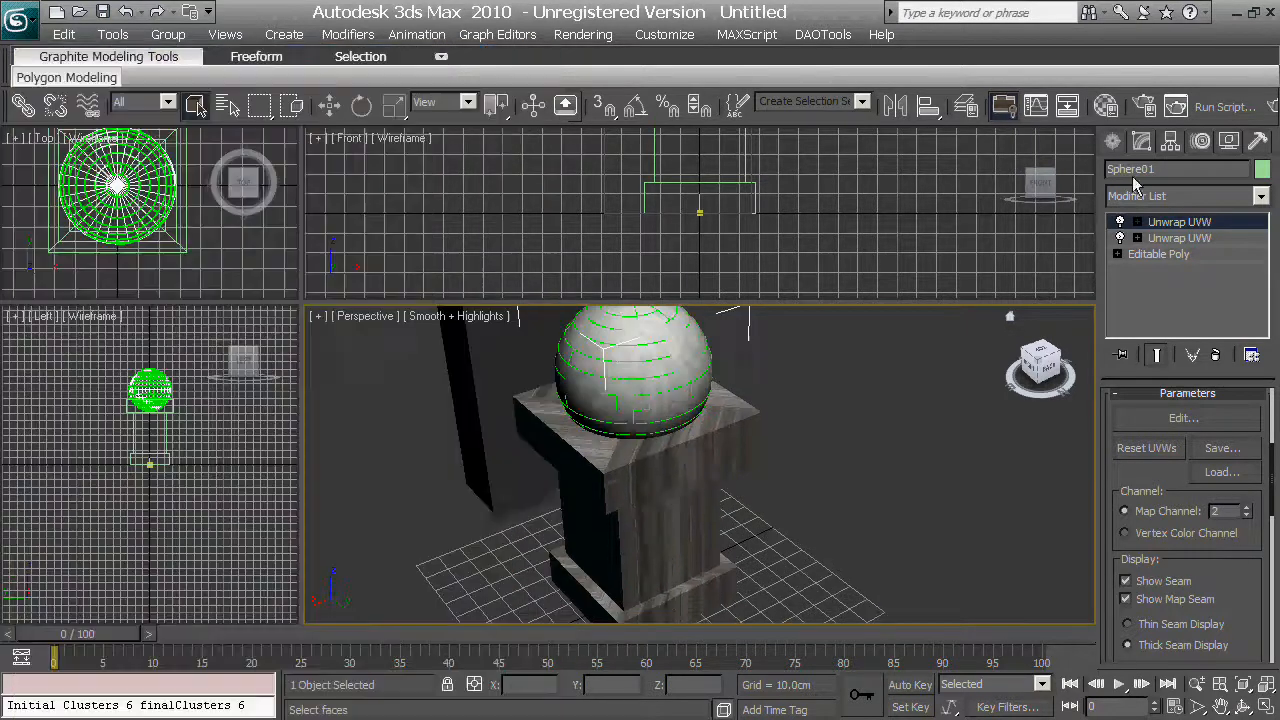
- Select the pedestal, add an Unwrap UVW modifier on map channel 1, and open its UVWs for editing
click(1113, 141)
click(692, 460)
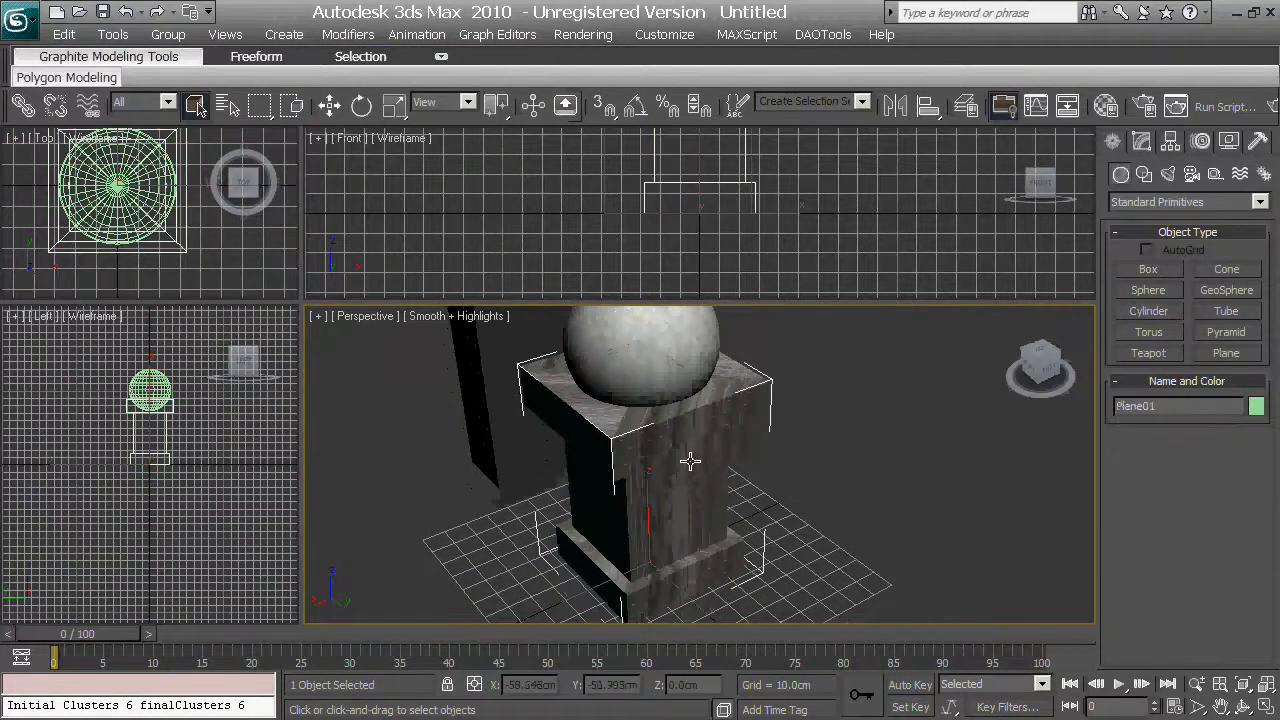
click(1142, 141)
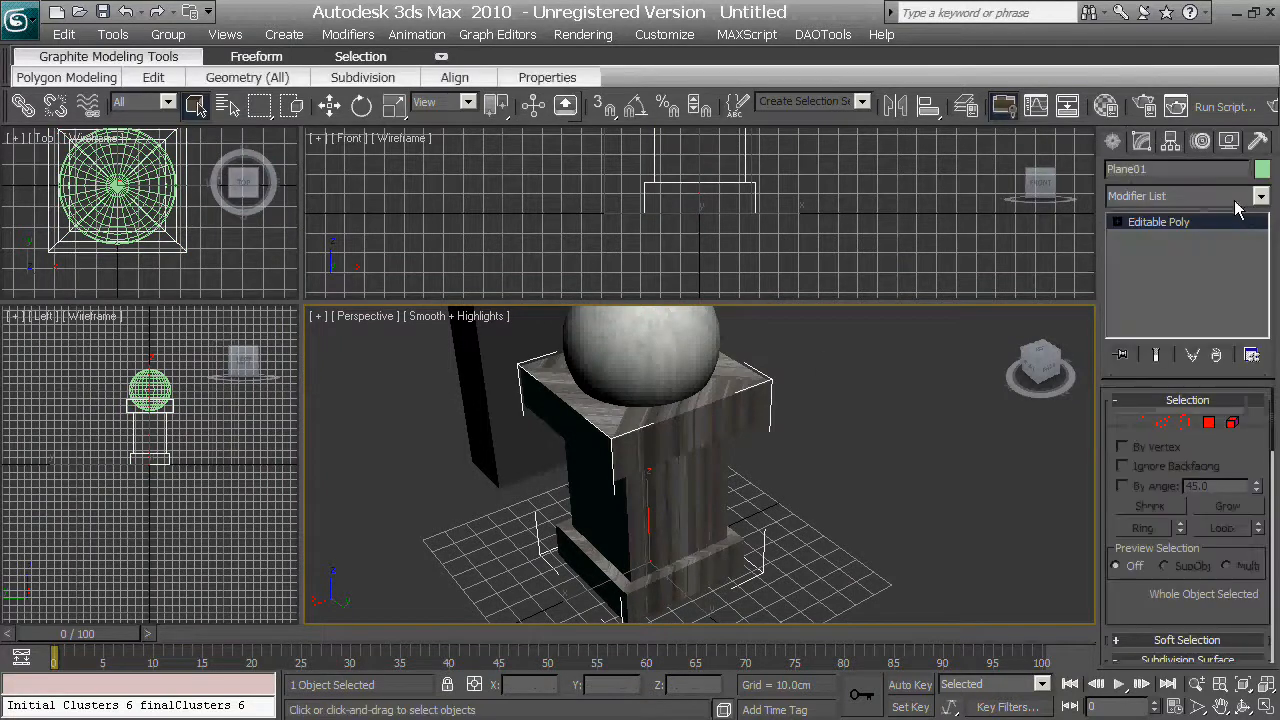
click(1260, 196)
click(1160, 280)
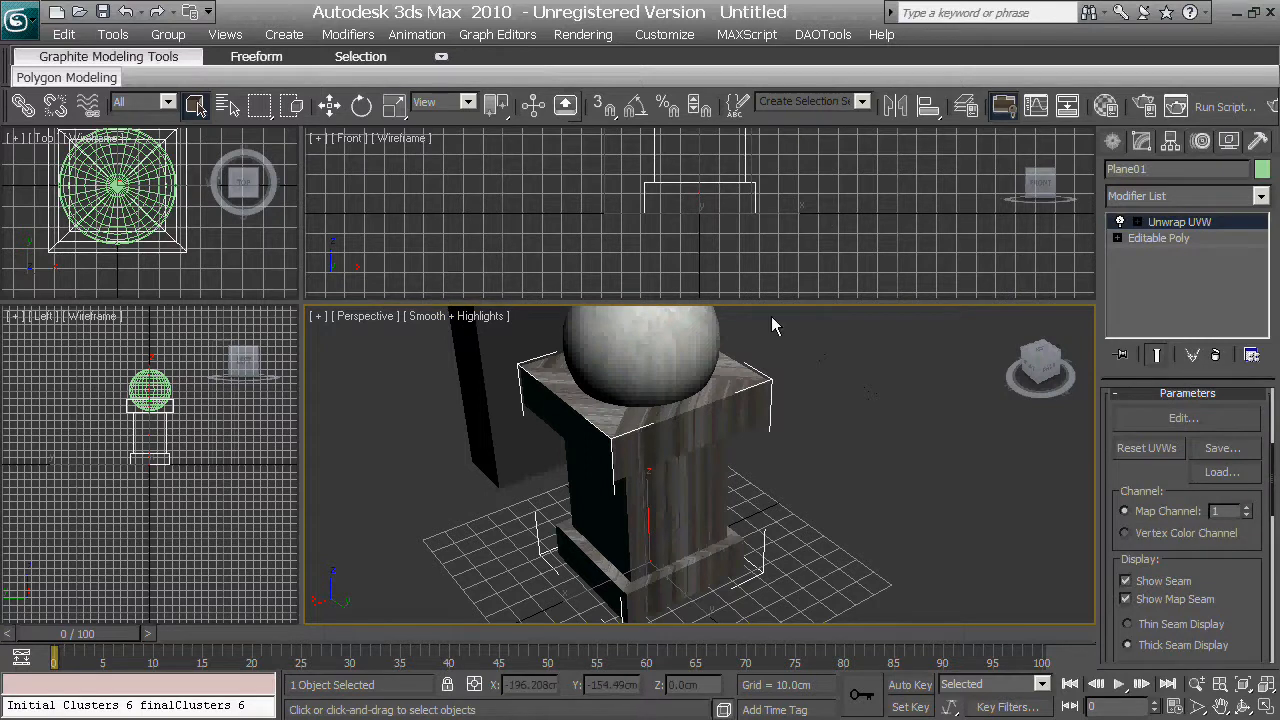
click(1183, 418)
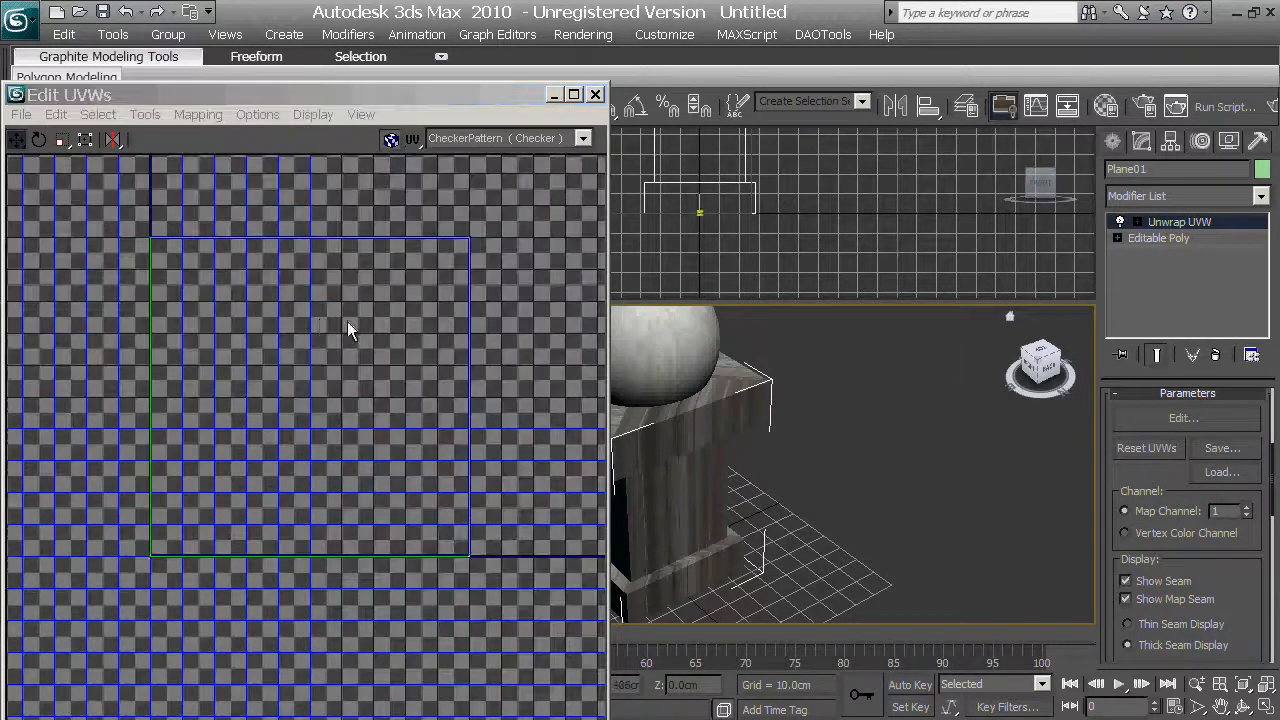
- Apply Flatten Mapping to all pedestal faces with a 45.0 face angle threshold and 0.02 spacing
key(ctrl+a)
click(198, 114)
click(215, 134)
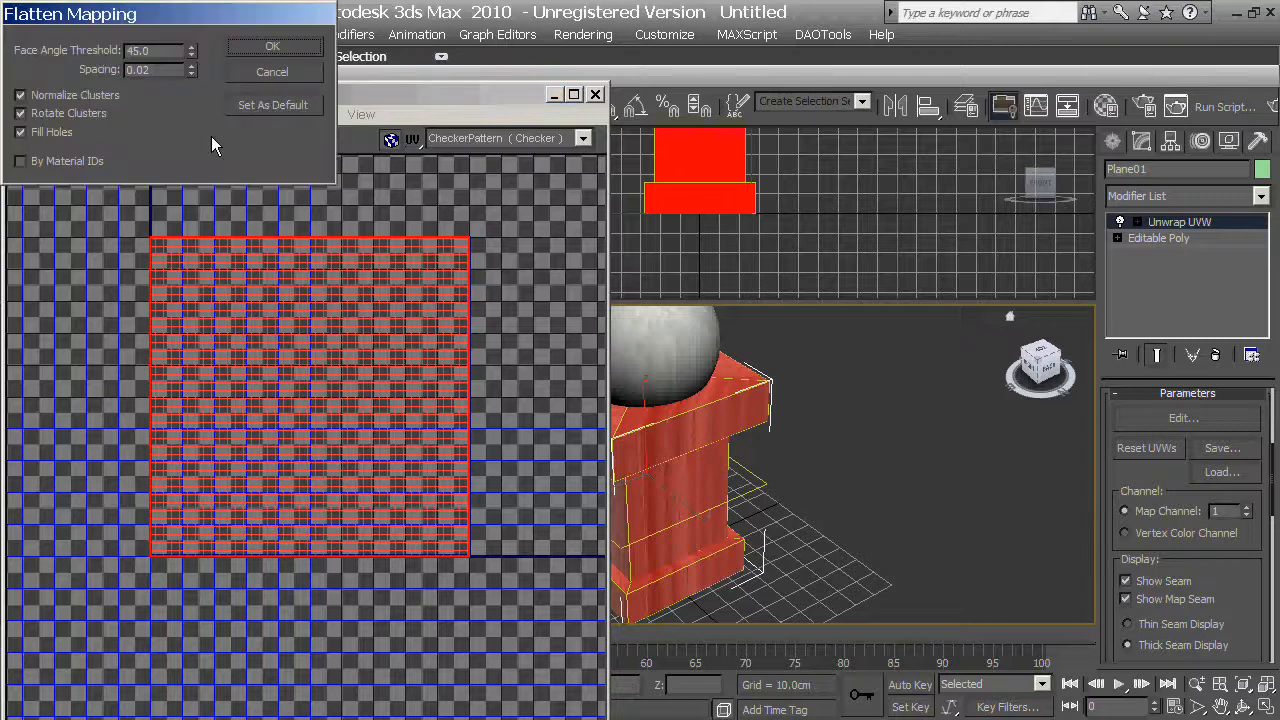
click(268, 47)
middle_drag(757, 509, 931, 507)
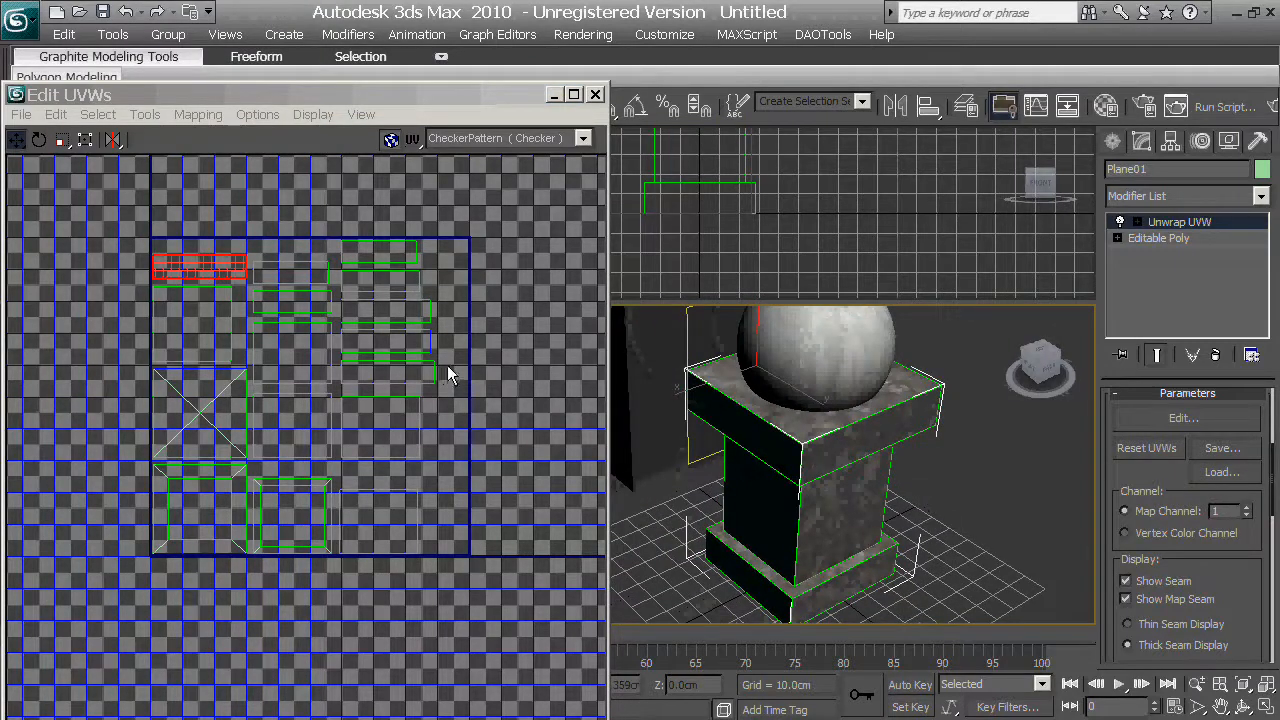
- Select all the pedestal's UV clusters and enlarge them in Freeform mode well beyond the UV tile
click(478, 361)
key(ctrl+a)
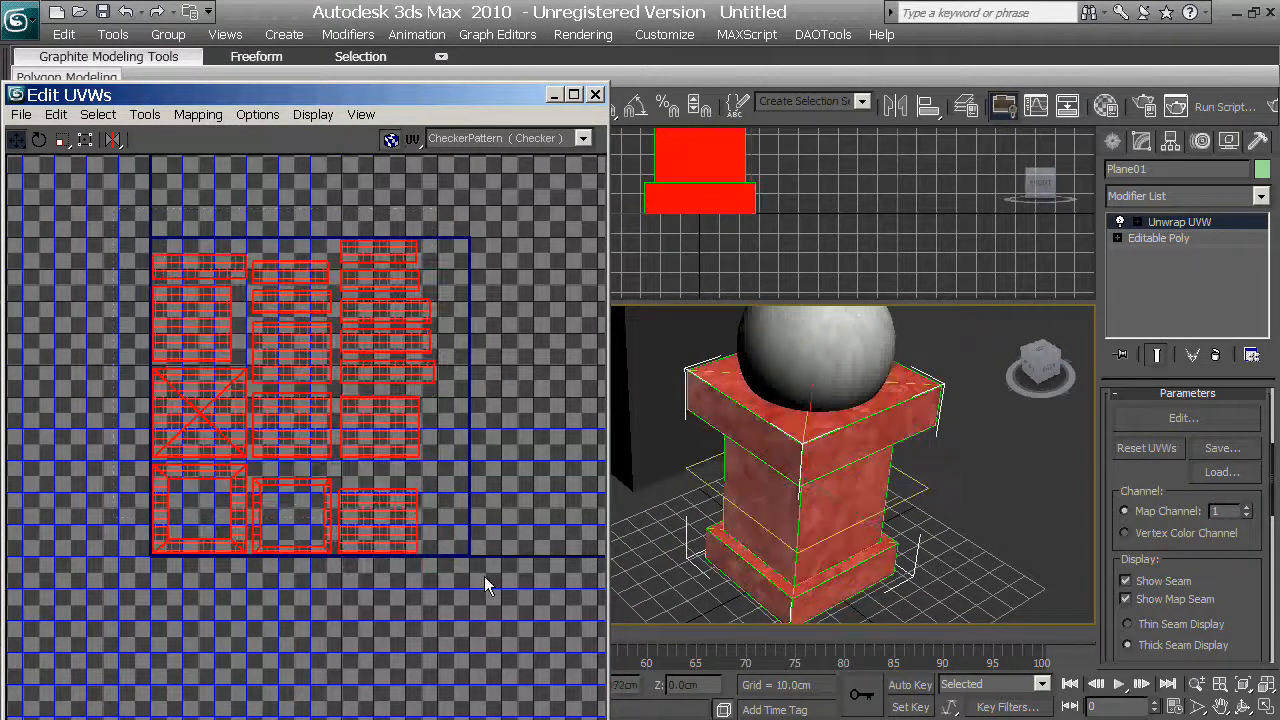
middle_drag(518, 283, 495, 311)
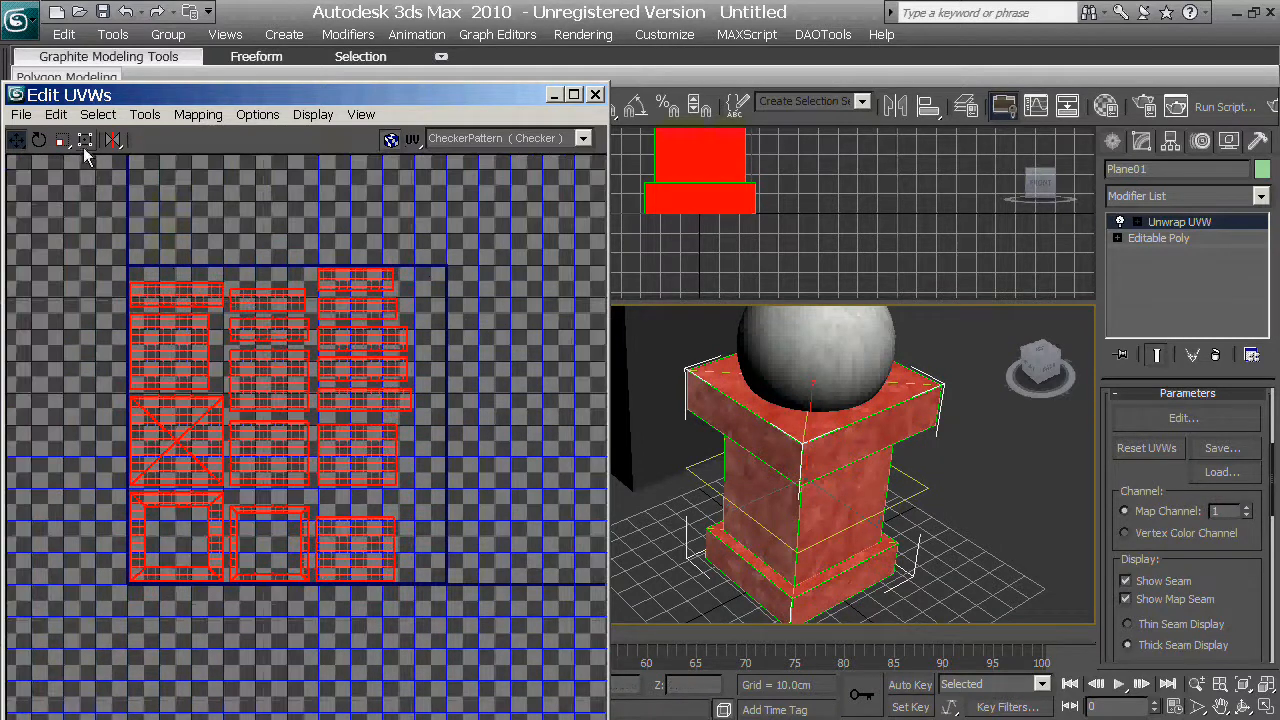
click(84, 144)
drag(420, 275, 1157, 8)
scroll(920, 543, up, 10)
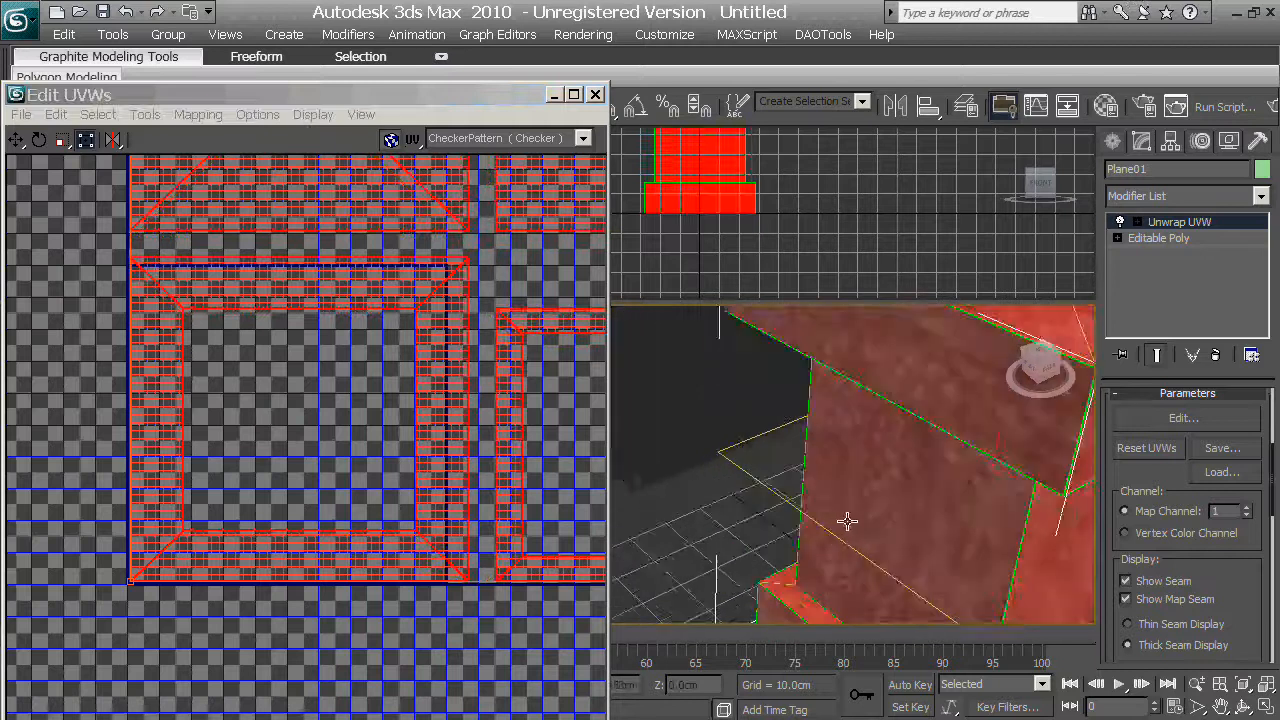
- Examine the stone texture on the pedestal's sides and top against the layout of its UV clusters
scroll(806, 532, down, 3)
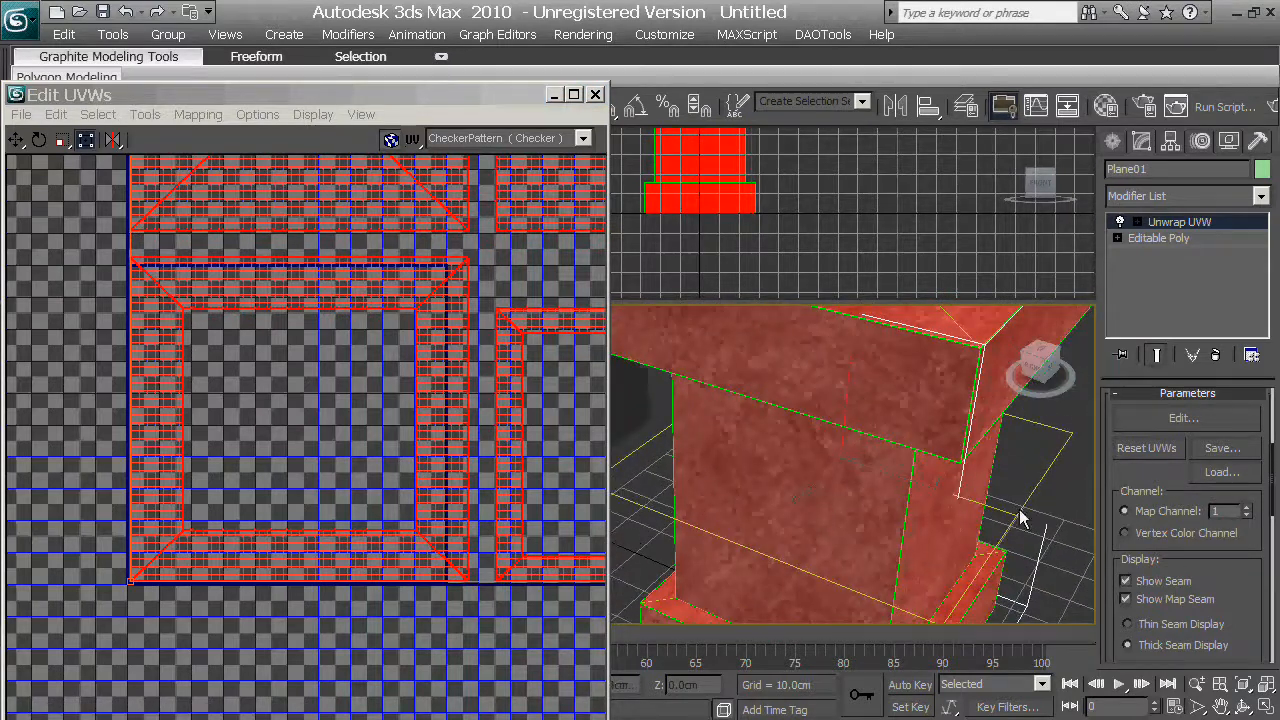
click(1020, 517)
middle_drag(1003, 509, 947, 609)
middle_drag(927, 498, 886, 546)
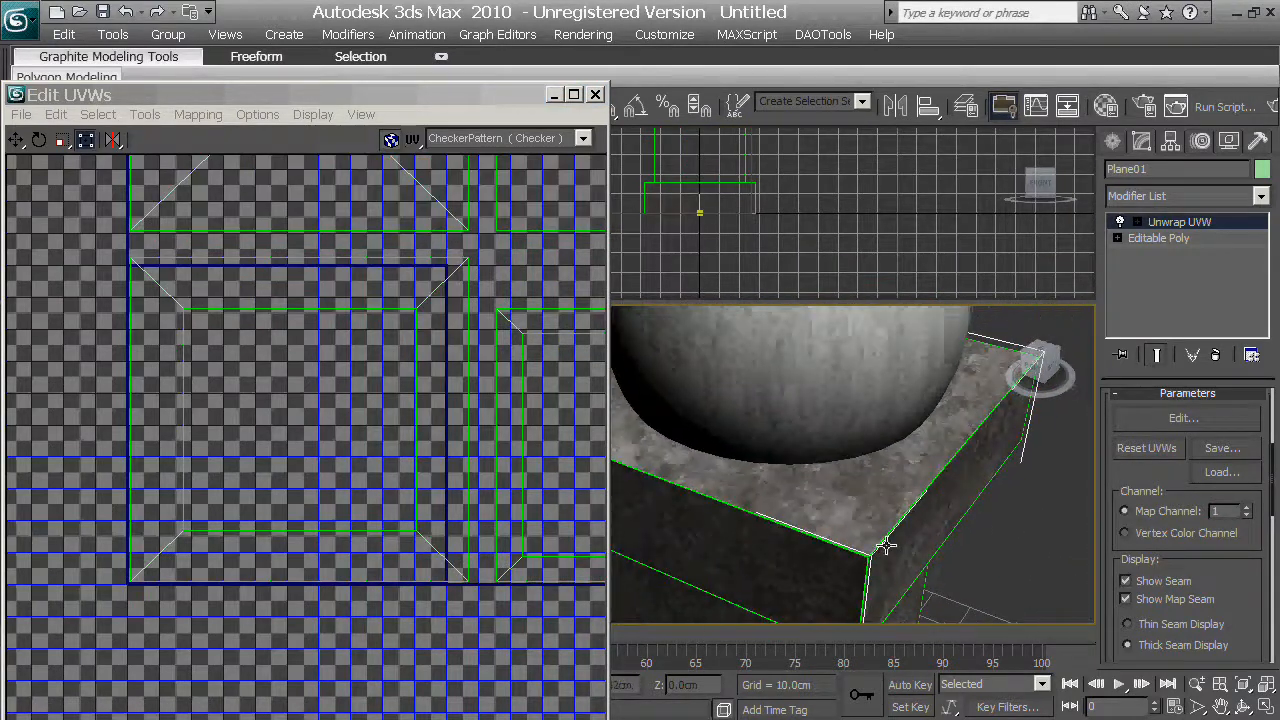
middle_drag(422, 426, 406, 427)
middle_drag(494, 424, 466, 442)
click(767, 368)
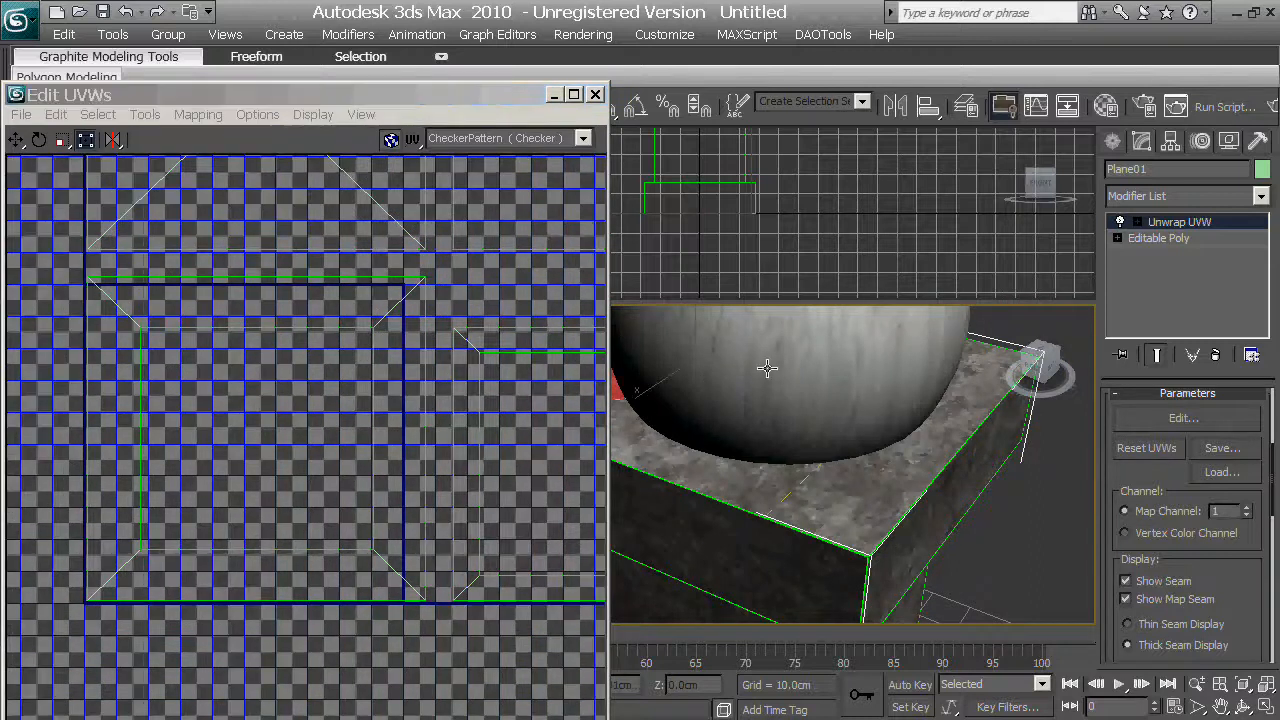
scroll(446, 452, down, 6)
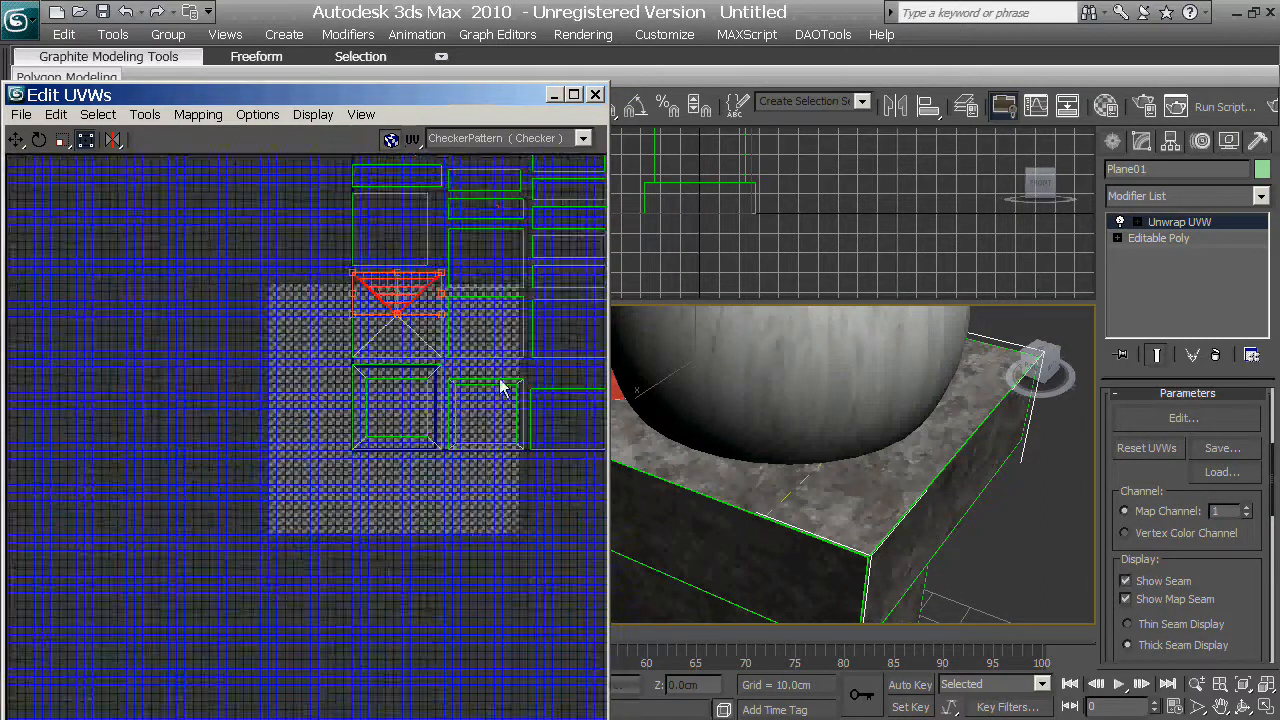
- Insert another Unwrap UVW directly above the pedestal's Editable Poly, and open the uppermost Unwrap UVW's layout for editing
click(1163, 238)
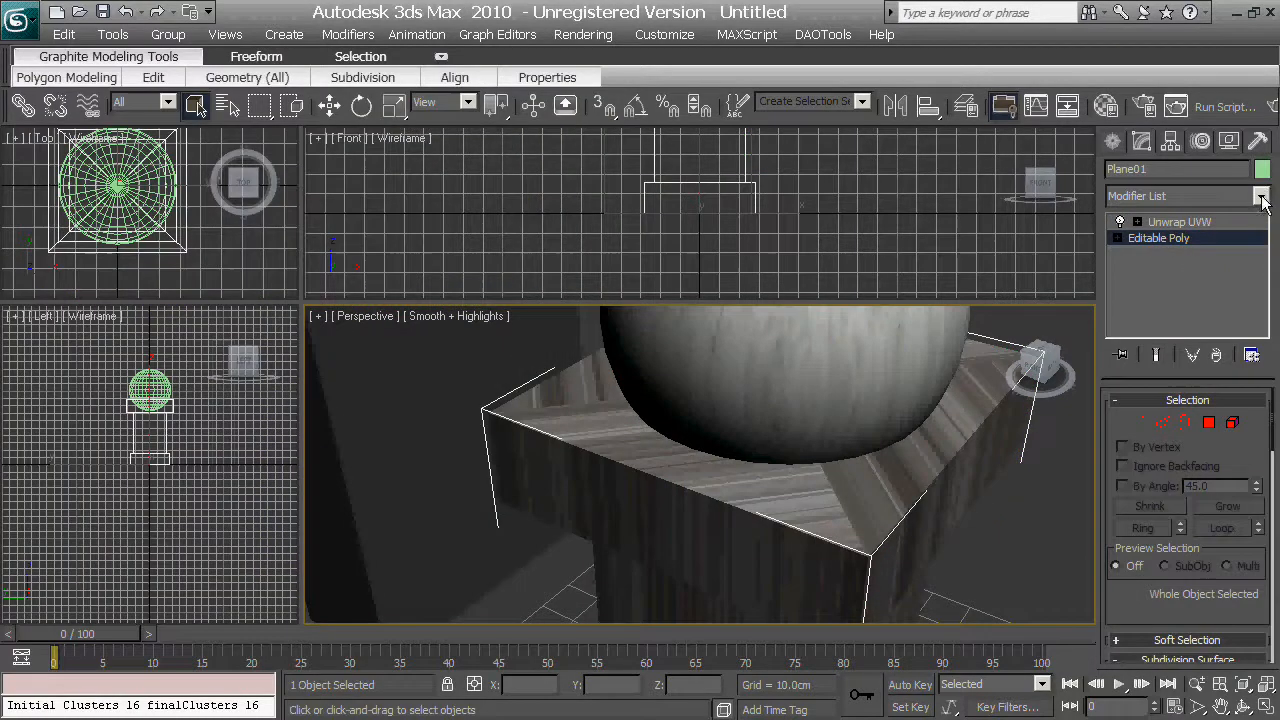
click(1264, 203)
key(u)
key(Return)
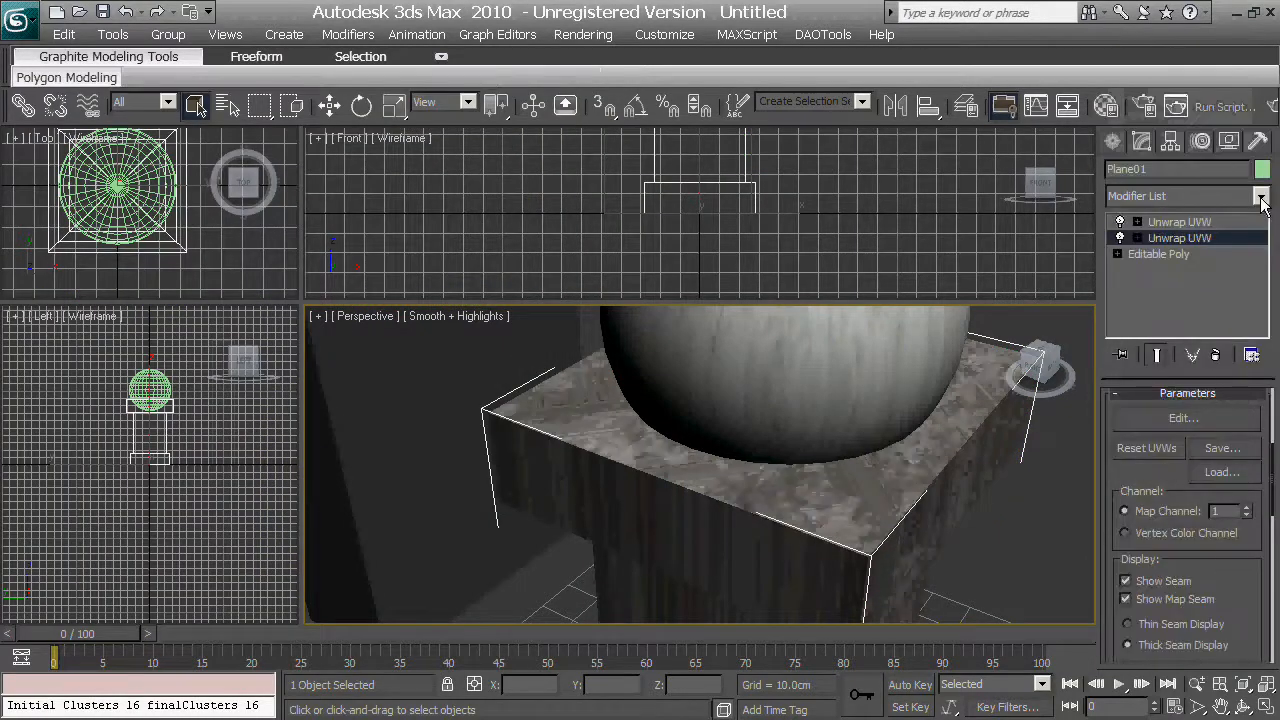
click(1180, 221)
click(1183, 418)
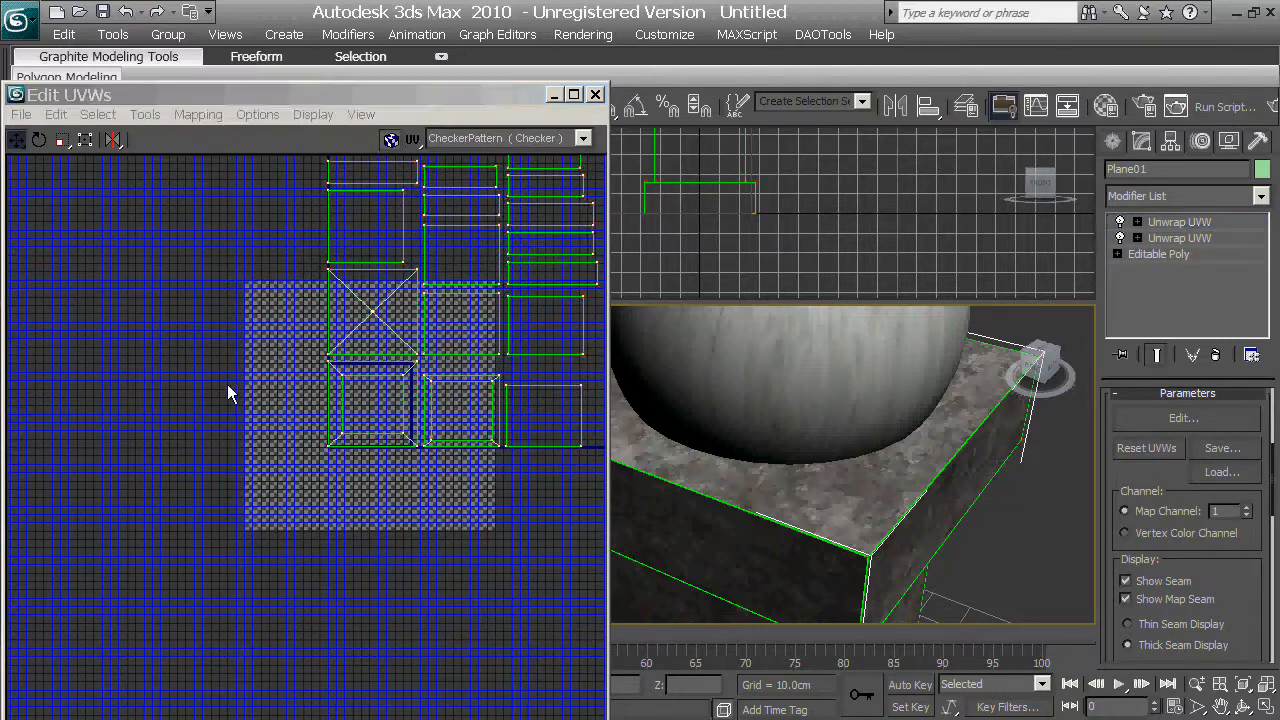
- Select all the pedestal's faces in the UV editor and reapply Flatten Mapping with the offered settings
middle_drag(206, 405, 191, 421)
key(3)
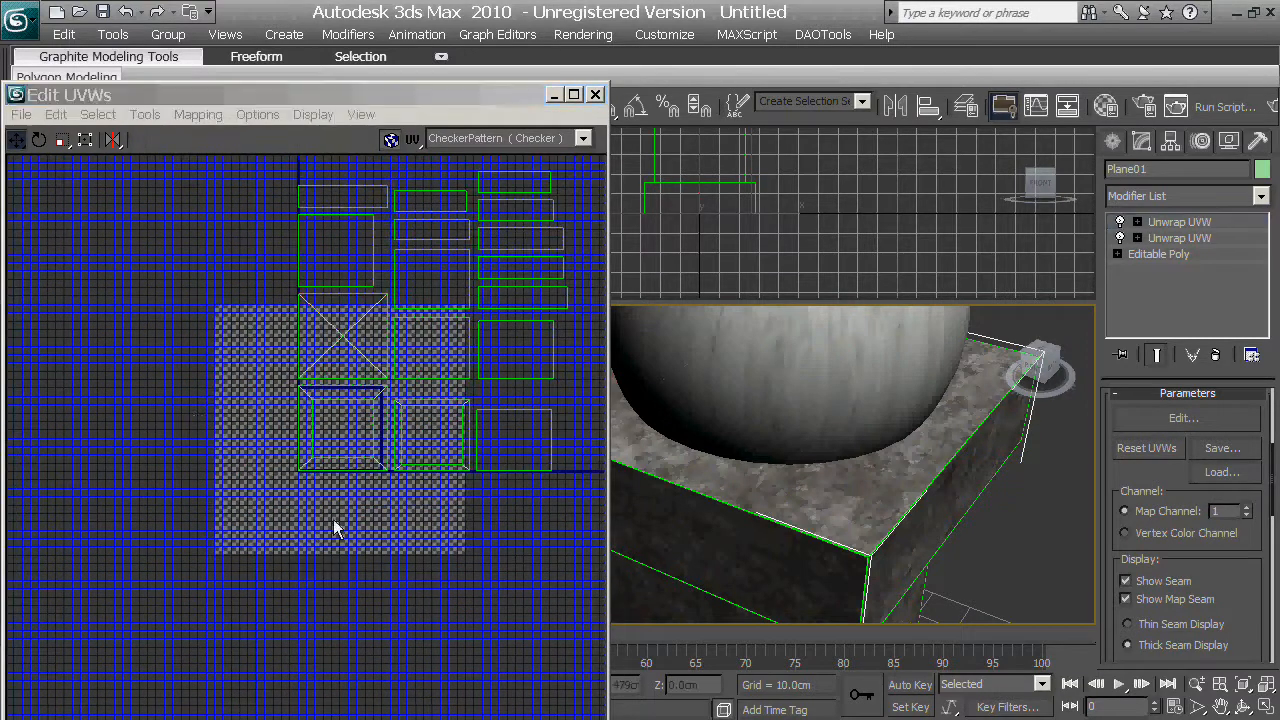
middle_drag(277, 490, 251, 489)
key(ctrl+a)
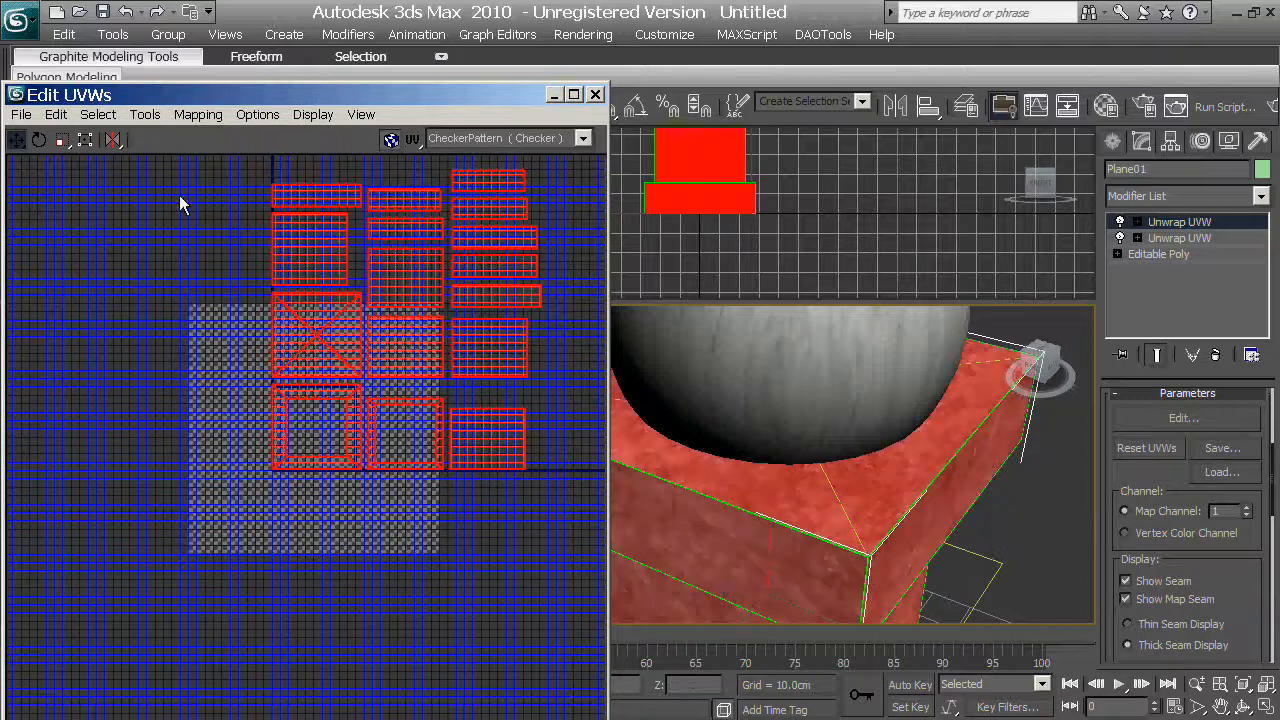
click(198, 115)
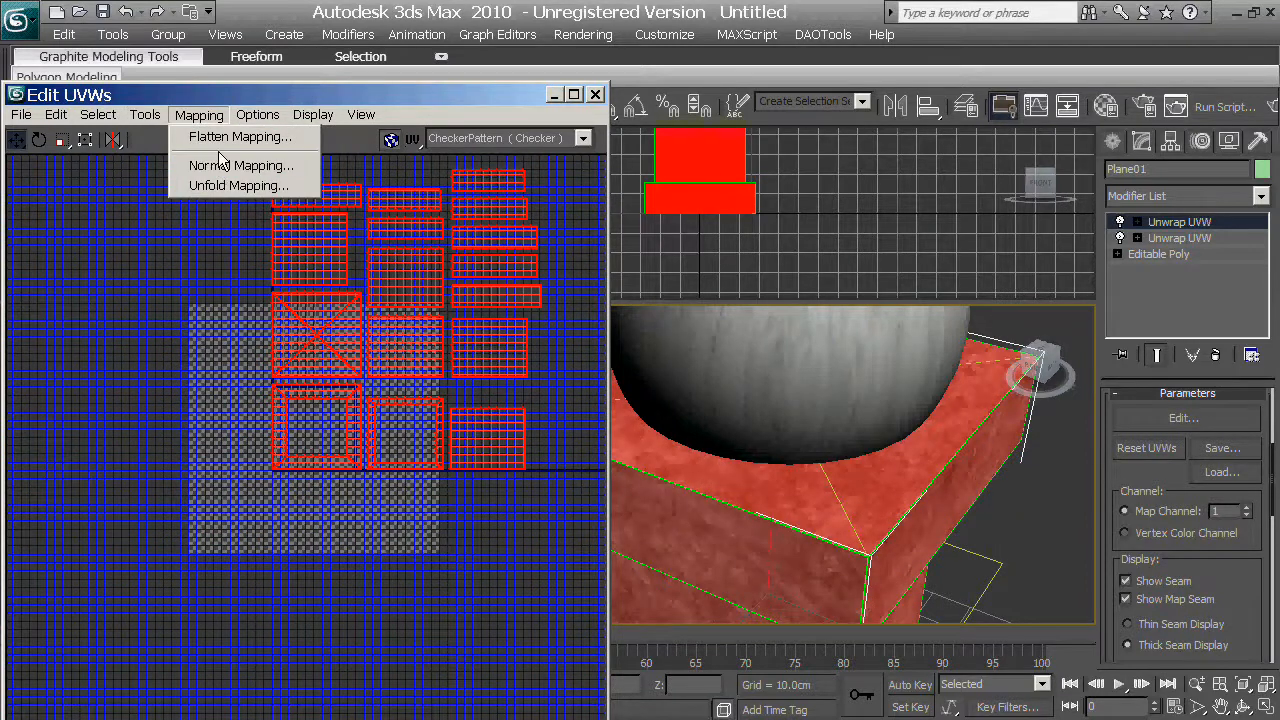
click(242, 136)
click(258, 47)
scroll(338, 331, up, 3)
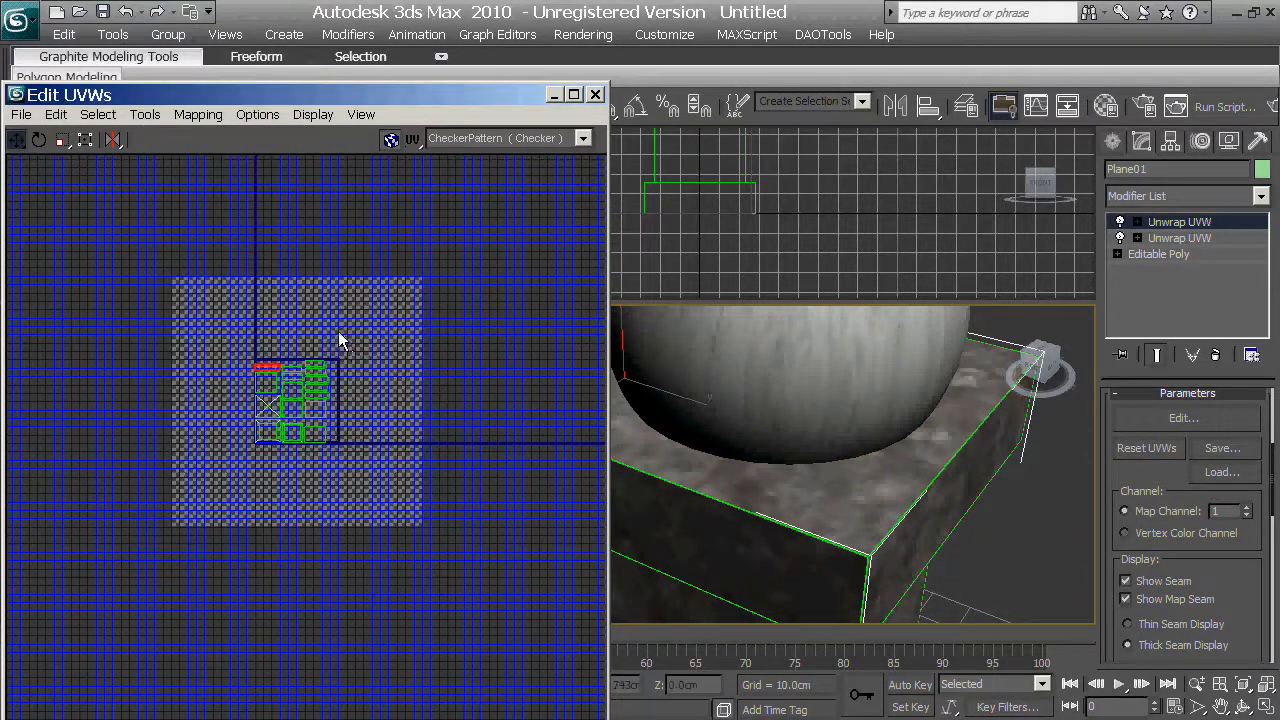
scroll(348, 366, up, 2)
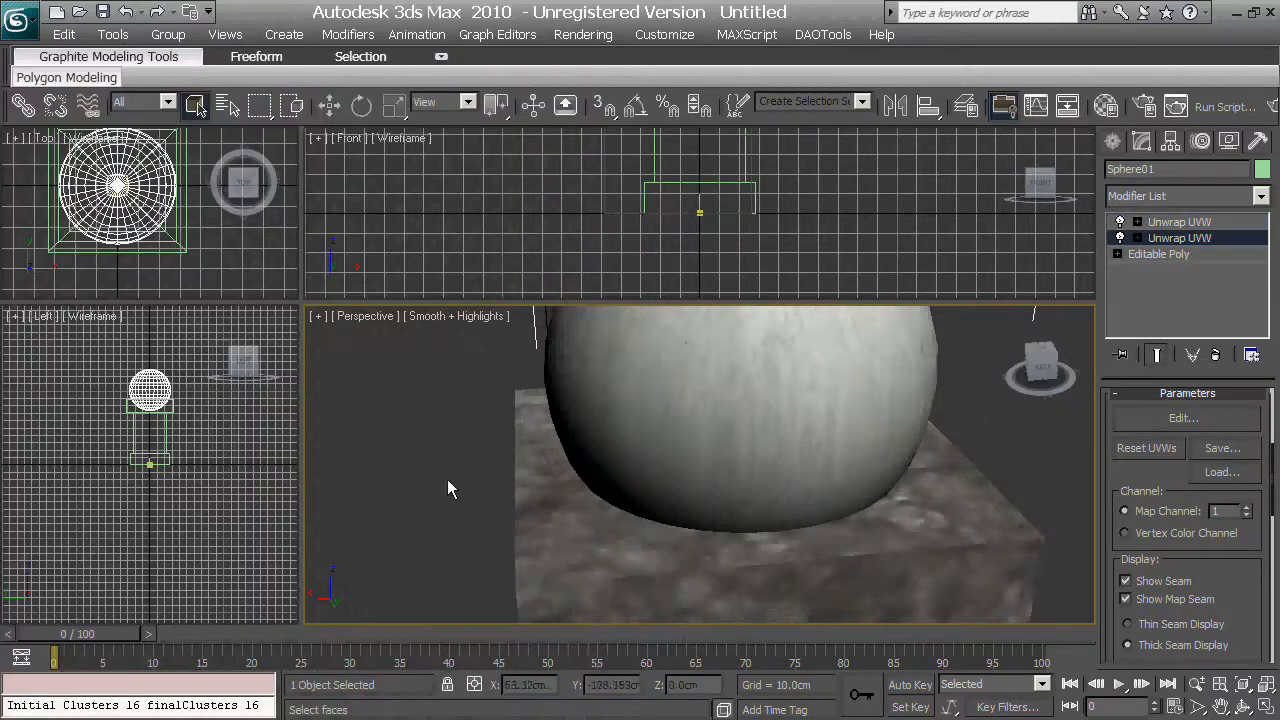
- Create a box around the pedestal and sphere, about 63 cm long, 65 cm wide and 129 cm high
scroll(445, 460, down, 3)
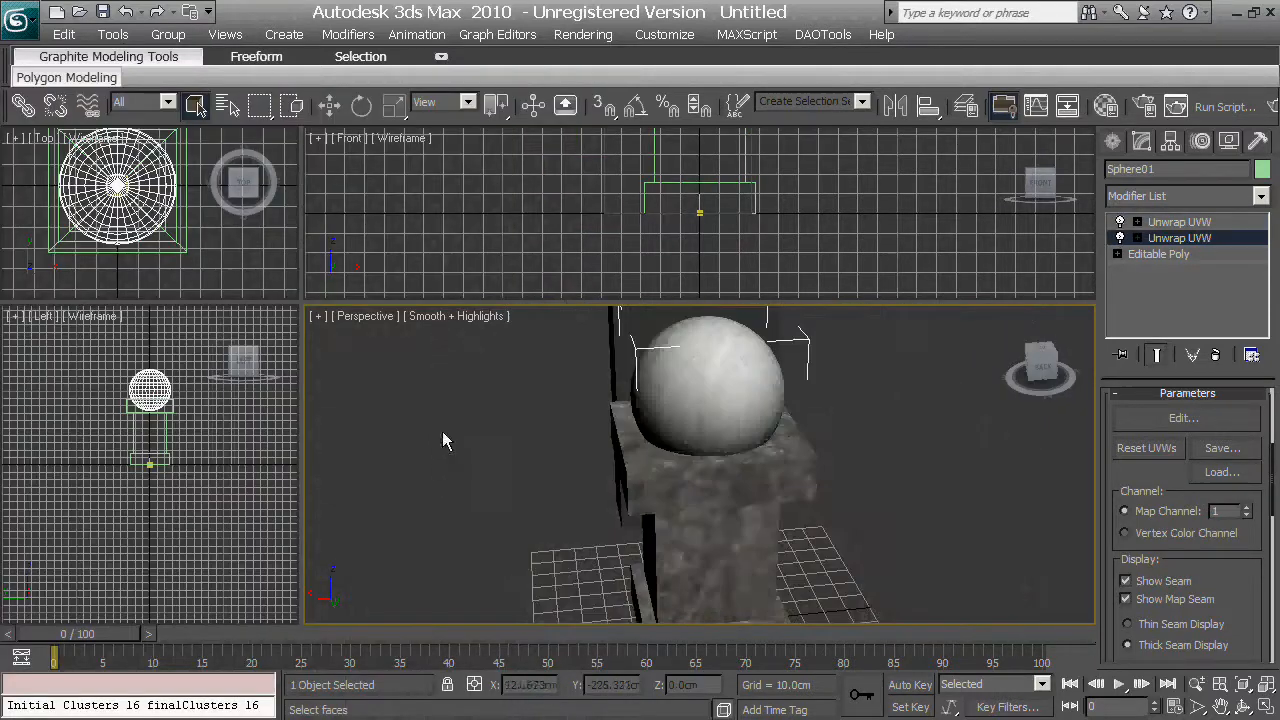
alt+middle_drag(442, 431, 906, 449)
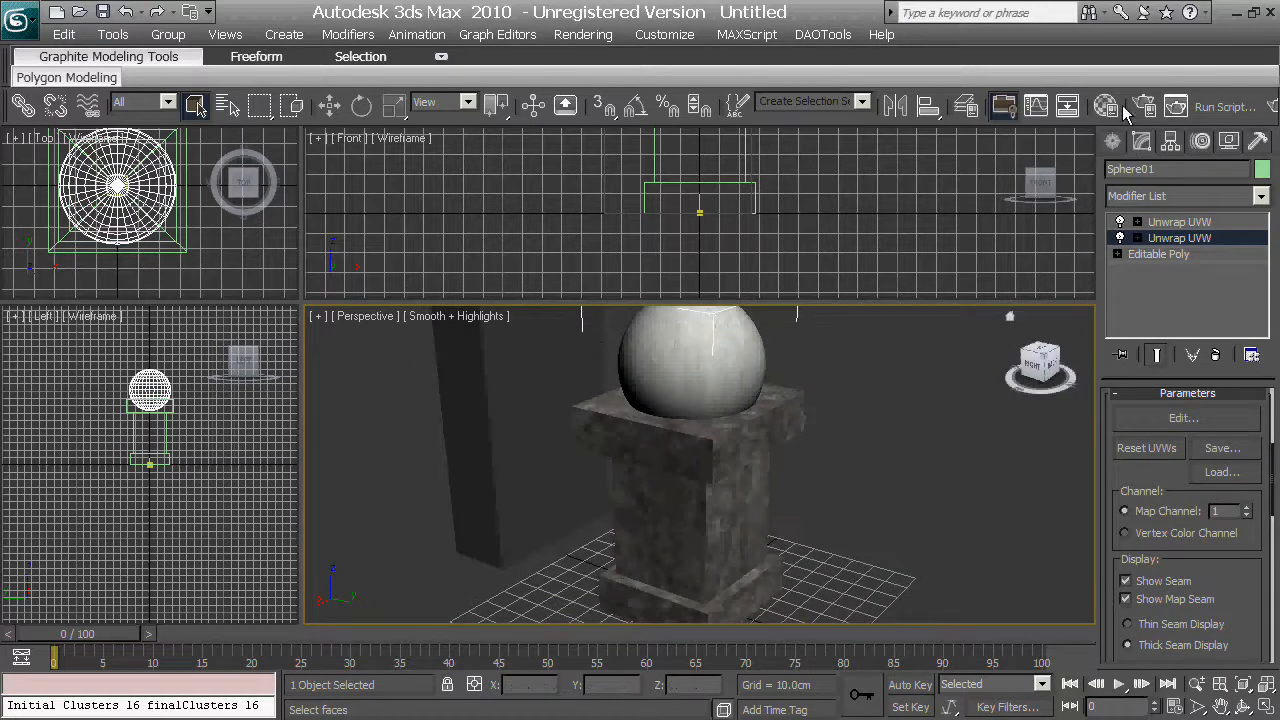
click(1115, 145)
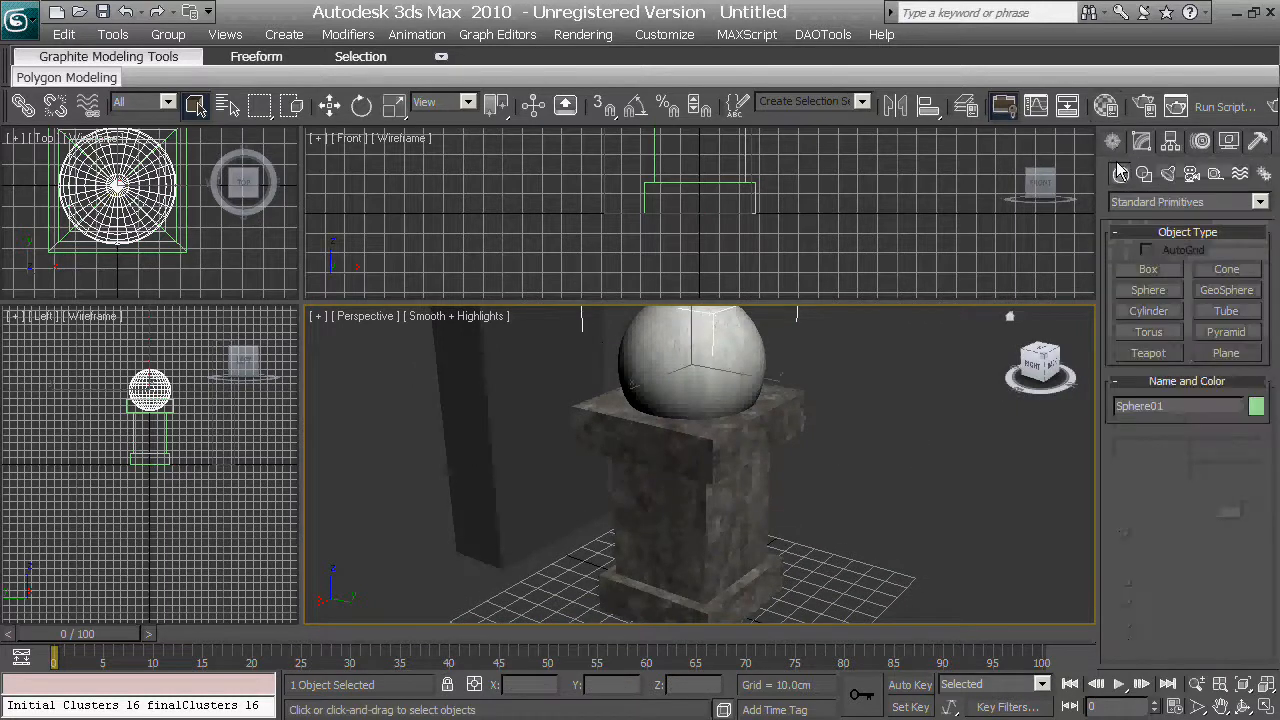
click(1150, 271)
alt+middle_drag(905, 395, 800, 502)
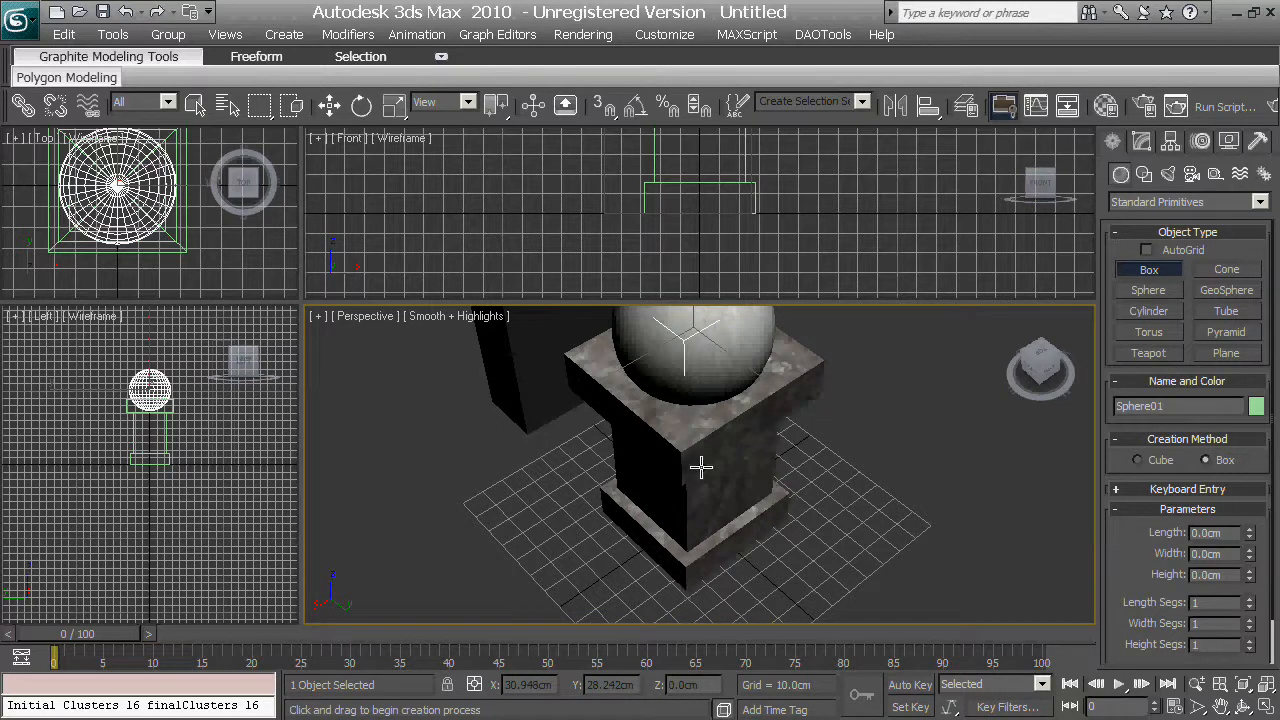
drag(700, 466, 698, 430)
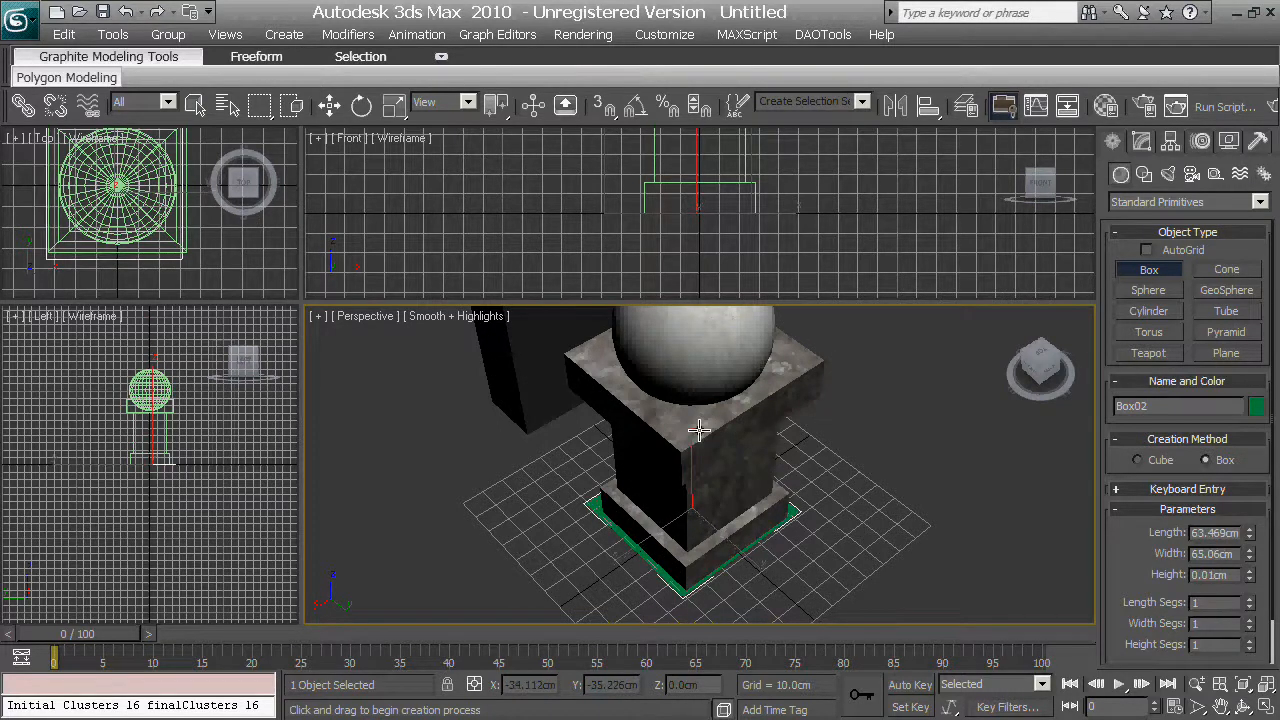
click(745, 101)
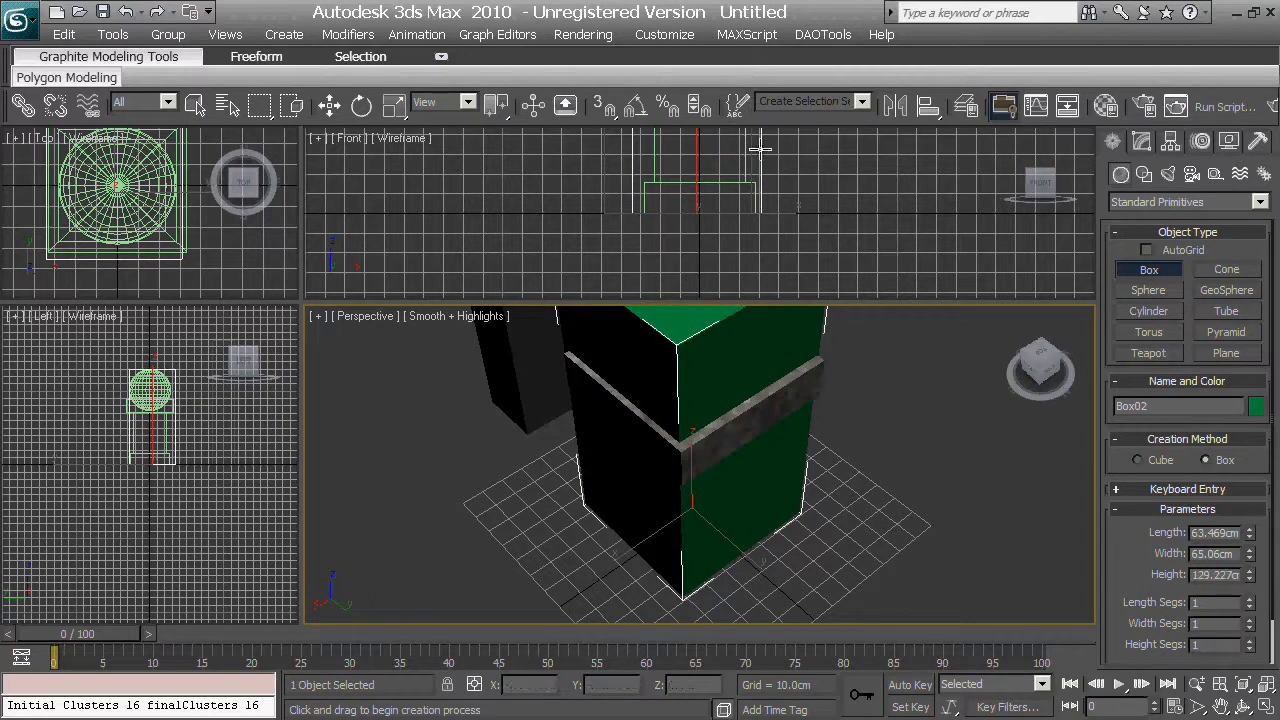
- Inspect from several angles how the new box encloses the pedestal and sphere
alt+middle_drag(826, 449, 726, 553)
scroll(820, 417, up, 5)
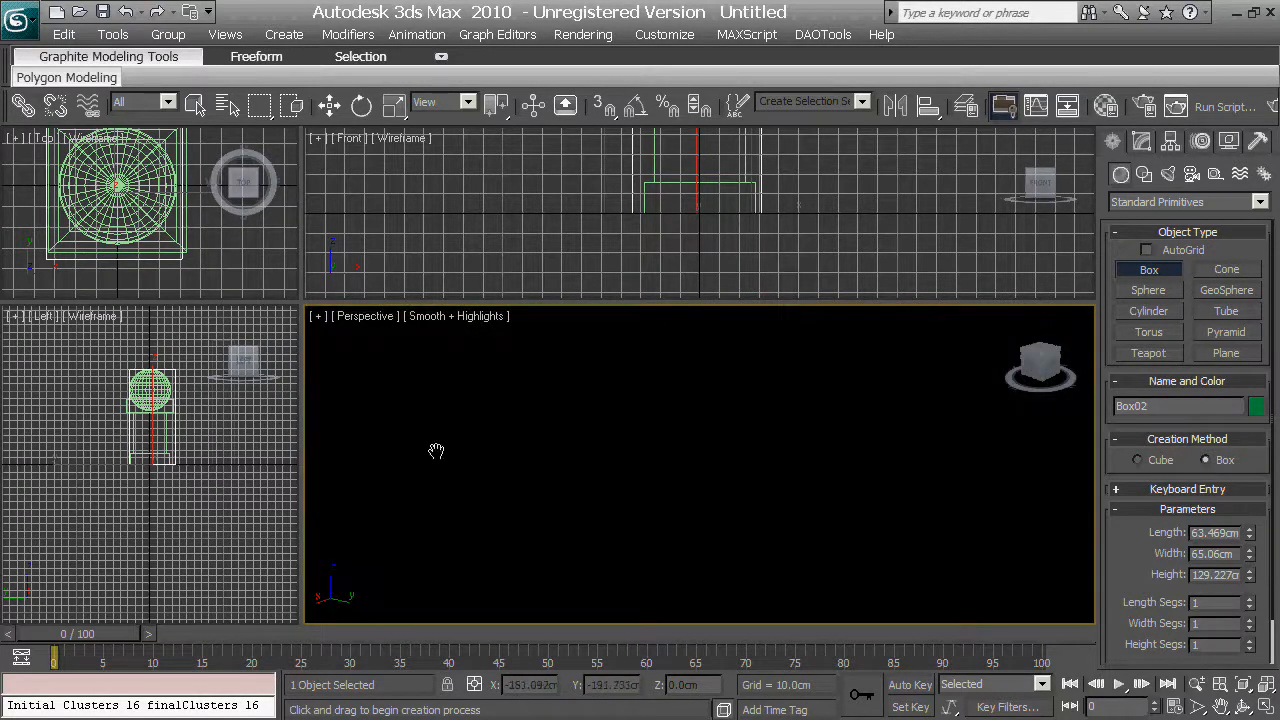
scroll(718, 448, down, 2)
middle_drag(720, 448, 443, 554)
middle_drag(651, 447, 557, 543)
scroll(584, 533, down, 5)
scroll(670, 500, up, 2)
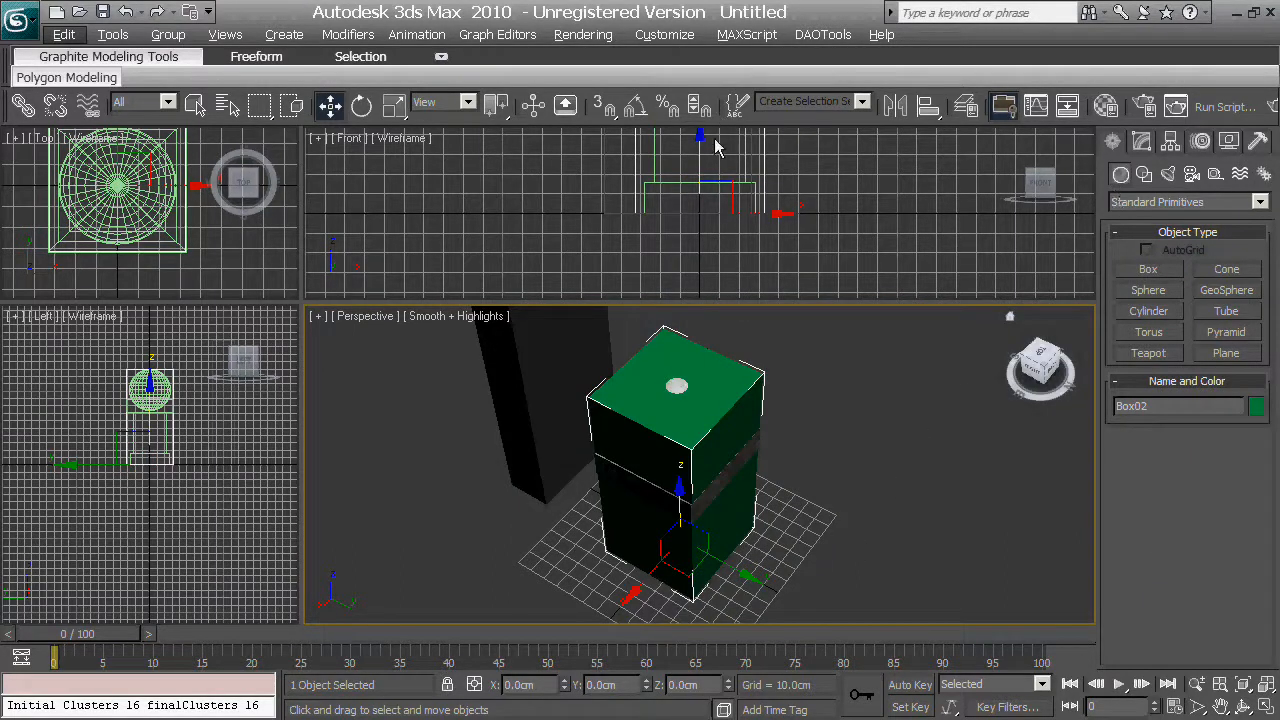
- Create a Dragon Age Model Root helper centred on the pedestal's base, drawn wide enough to surround its lower part
alt+middle_drag(835, 373, 792, 387)
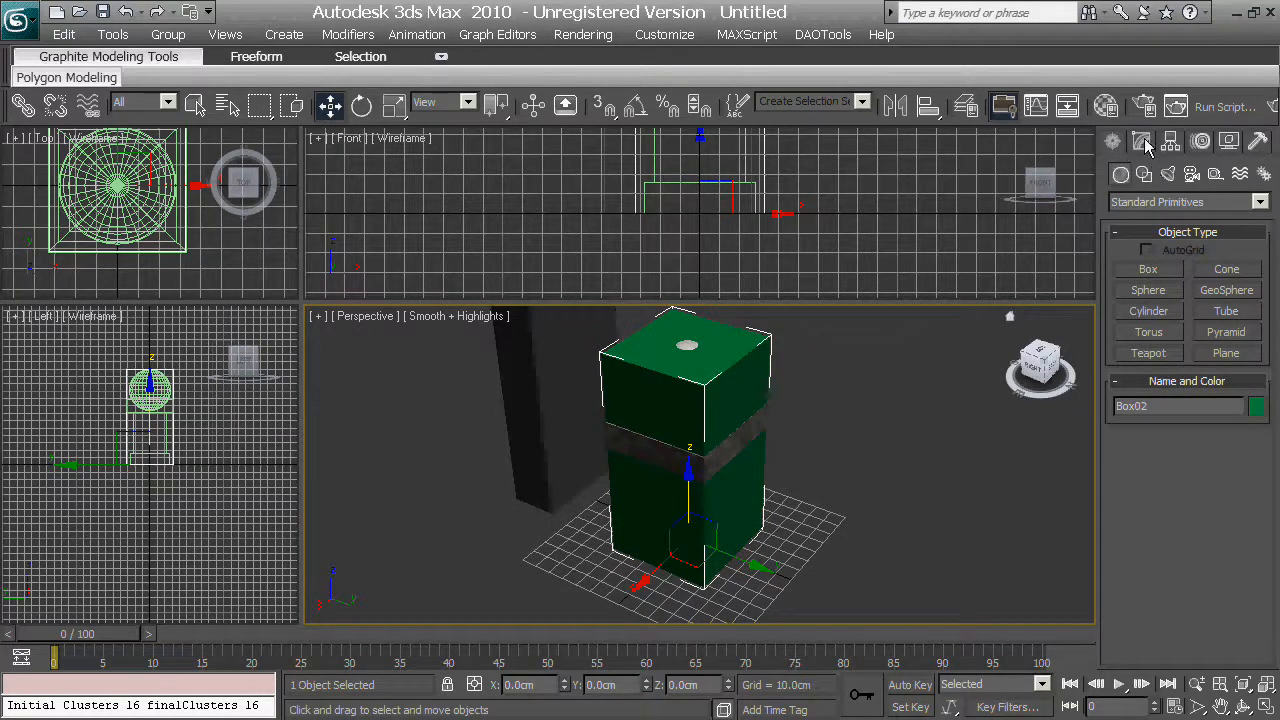
click(1216, 175)
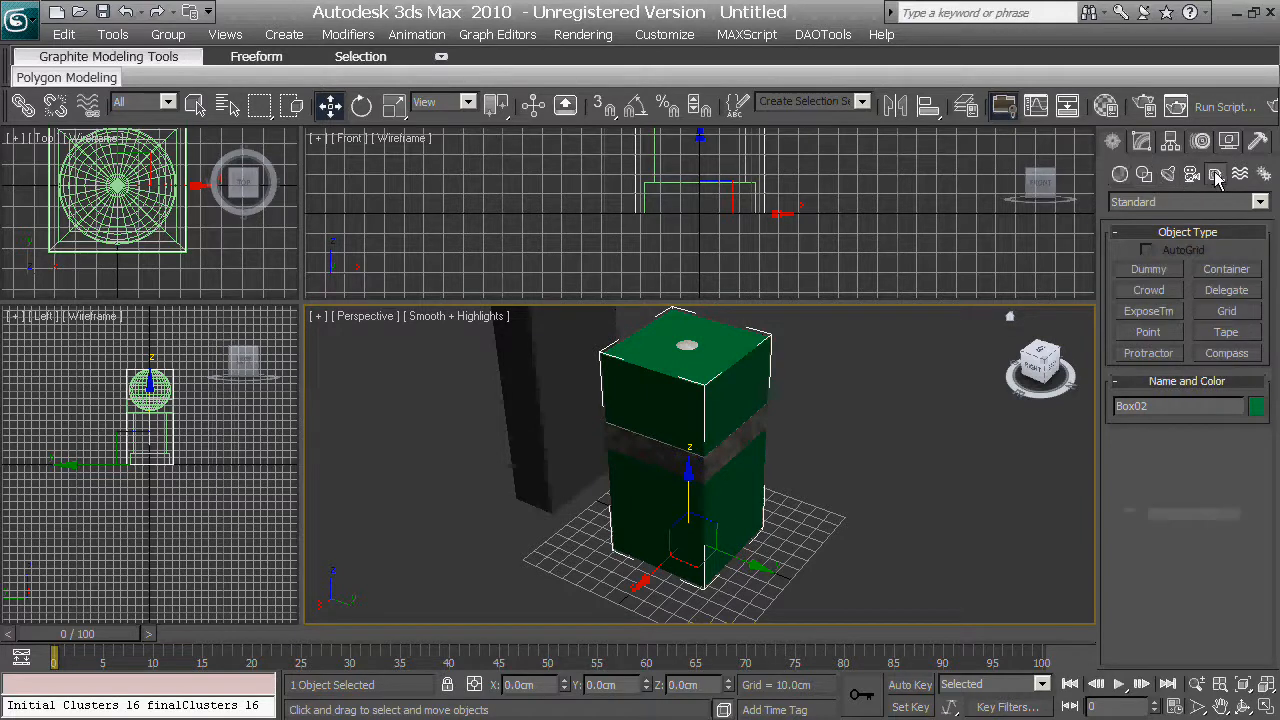
click(1259, 202)
click(1165, 324)
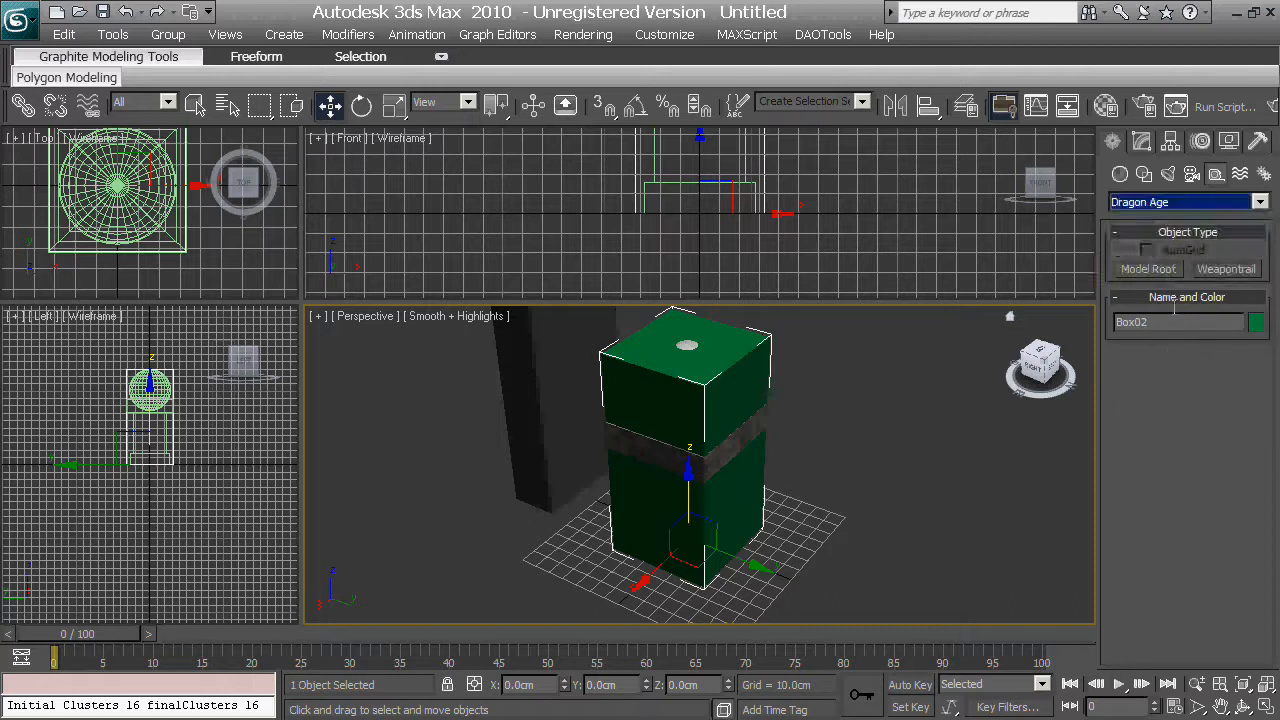
click(1166, 268)
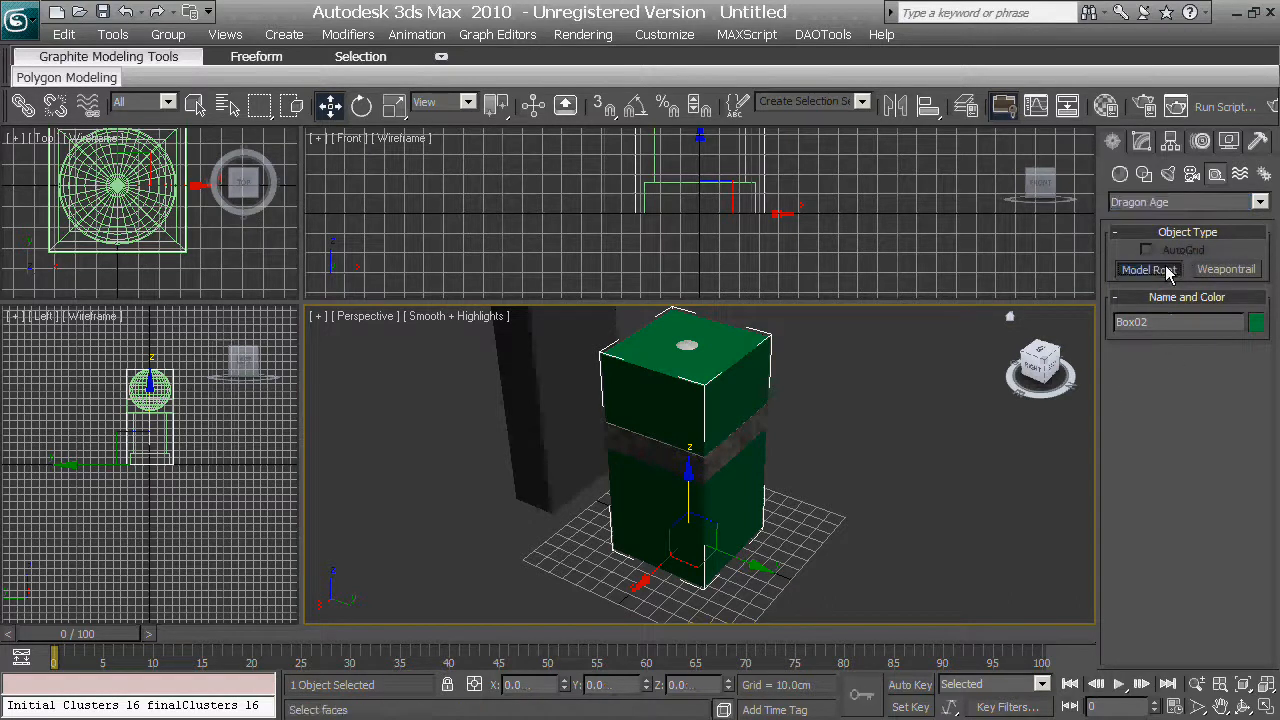
click(685, 538)
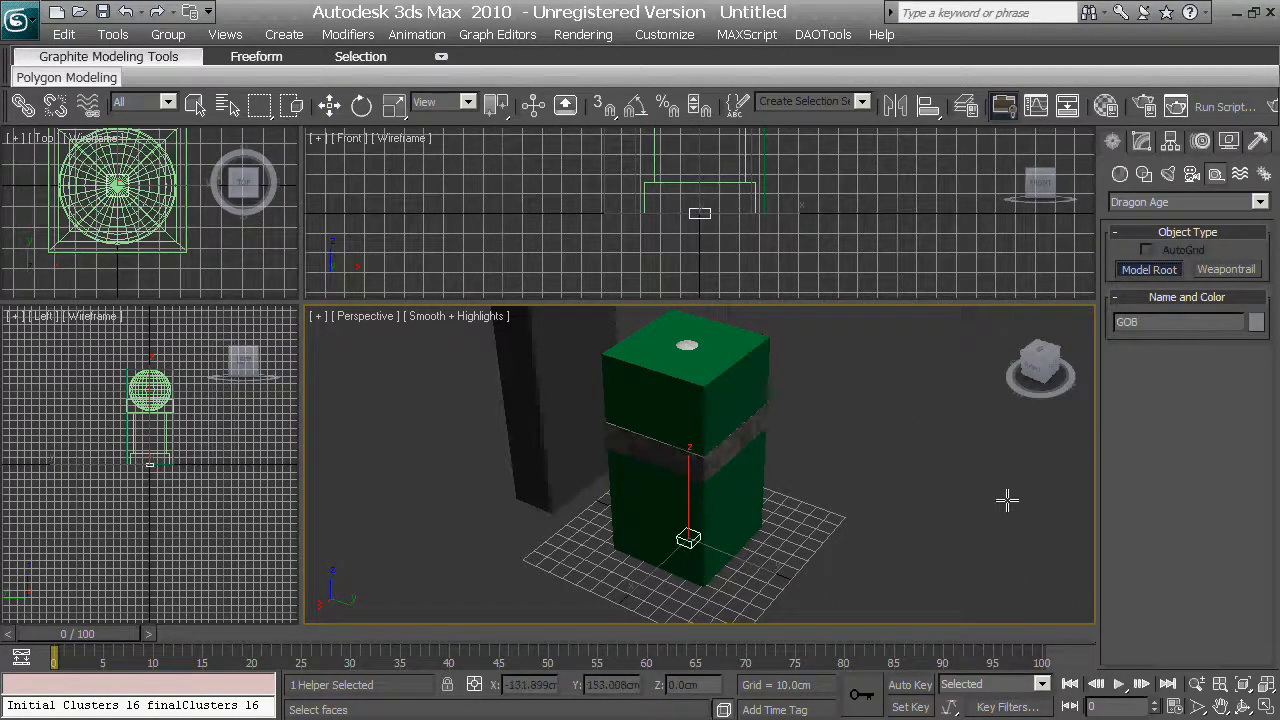
drag(973, 289, 971, 306)
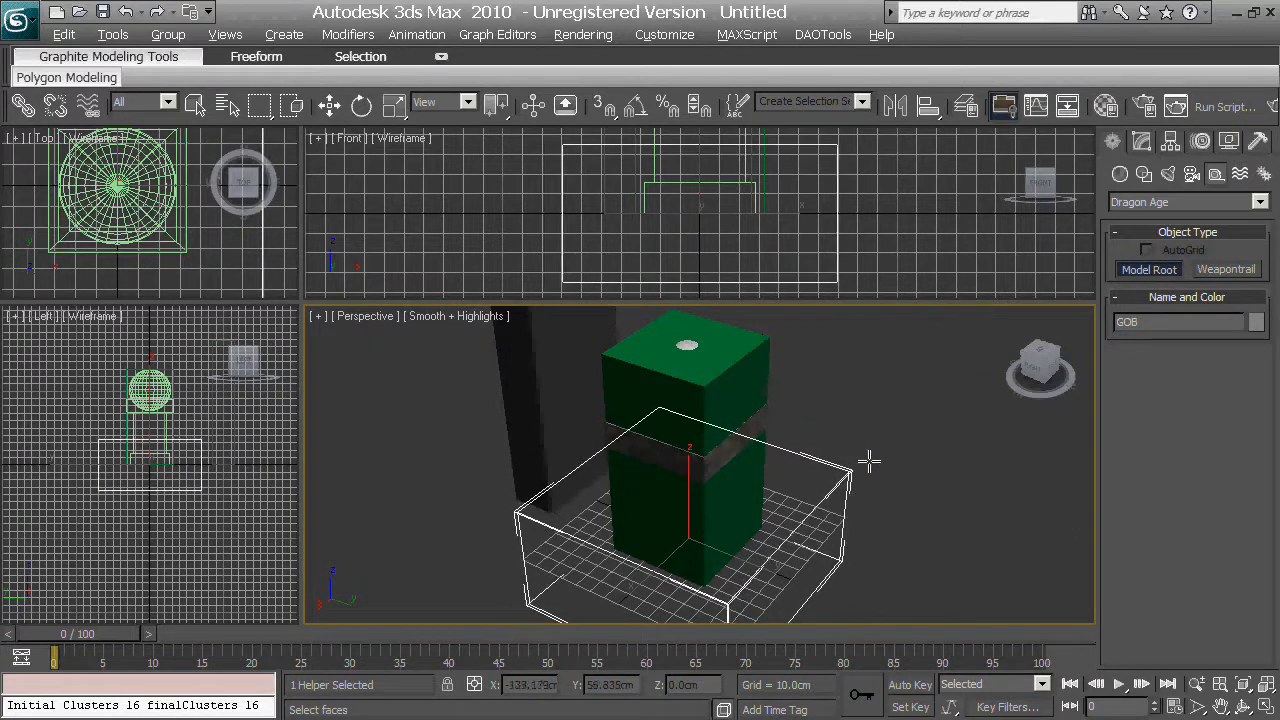
alt+middle_drag(869, 461, 789, 472)
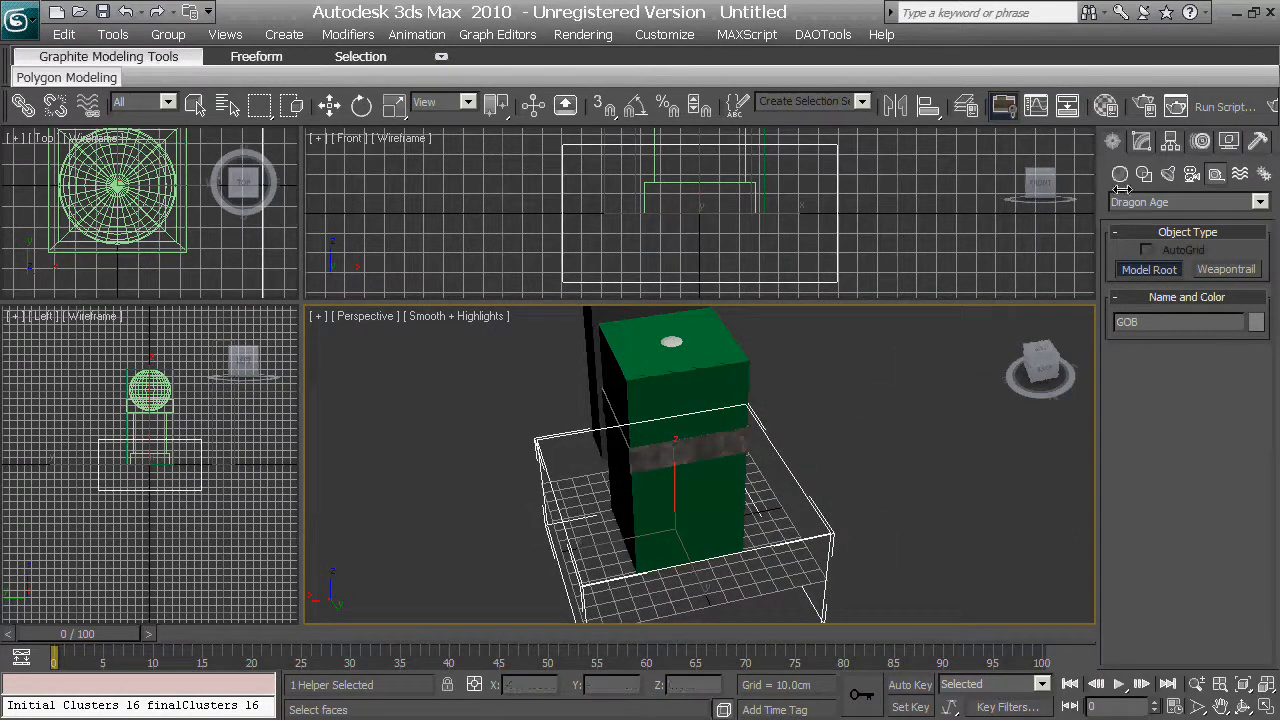
click(1134, 152)
click(1117, 149)
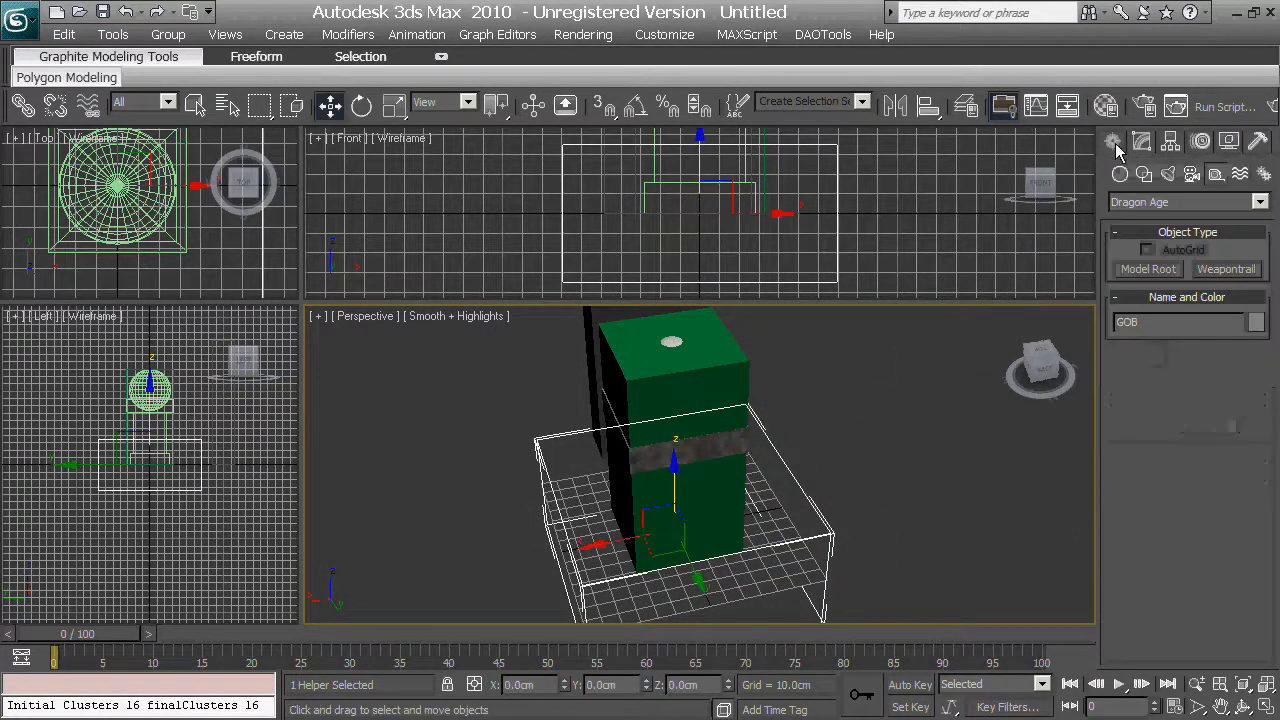
- Link the pedestal, sphere and enclosing box to the Model Root as its children, leaving out the dark reference block, and clear the selection
click(24, 105)
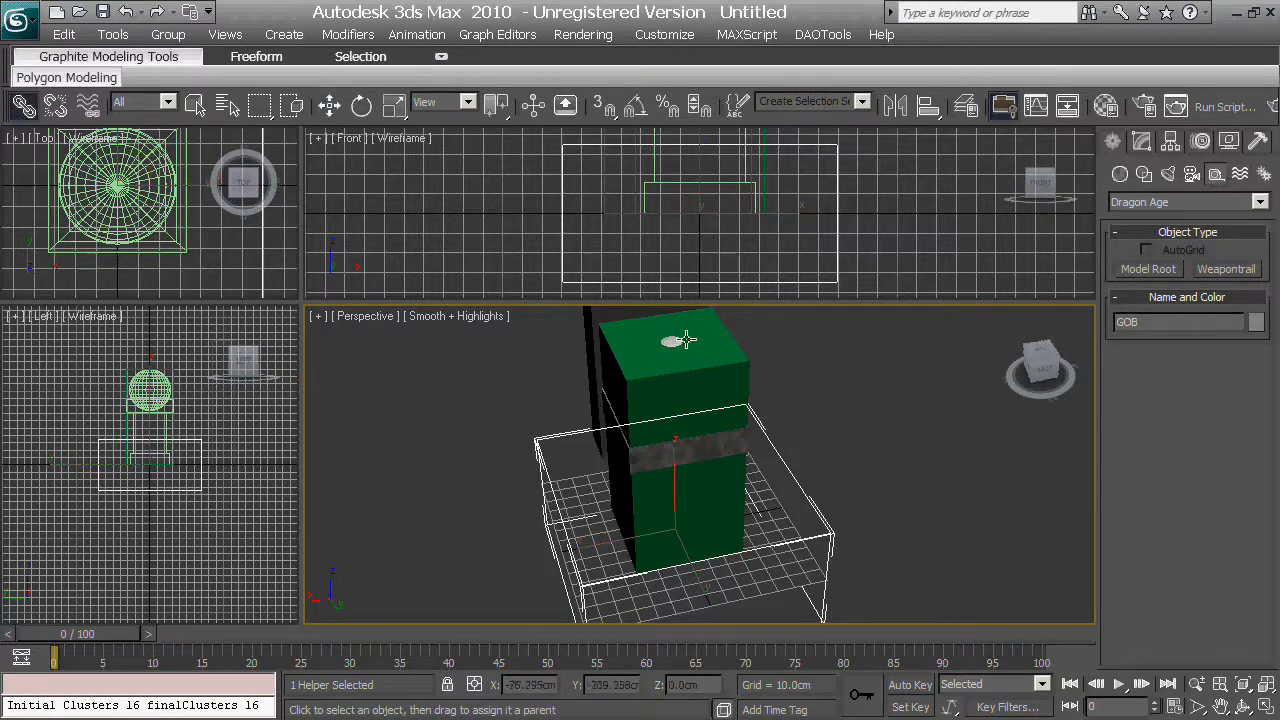
scroll(835, 500, down, 5)
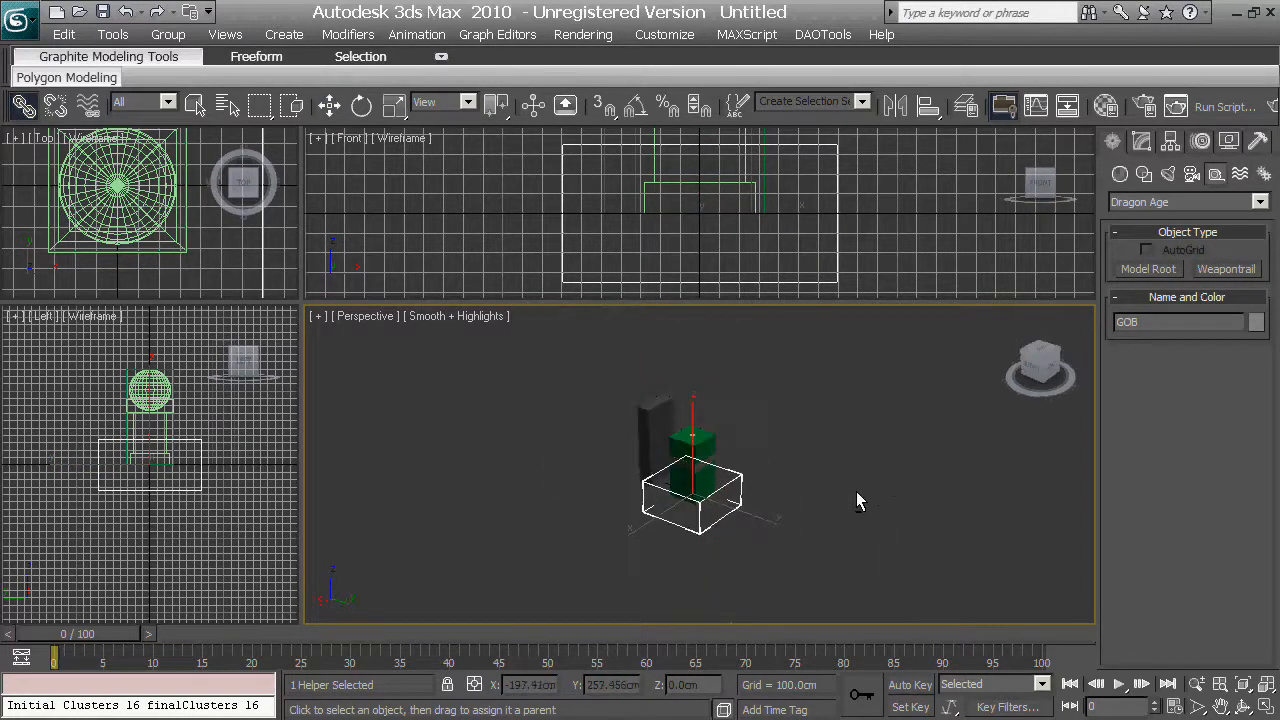
key(ctrl+a)
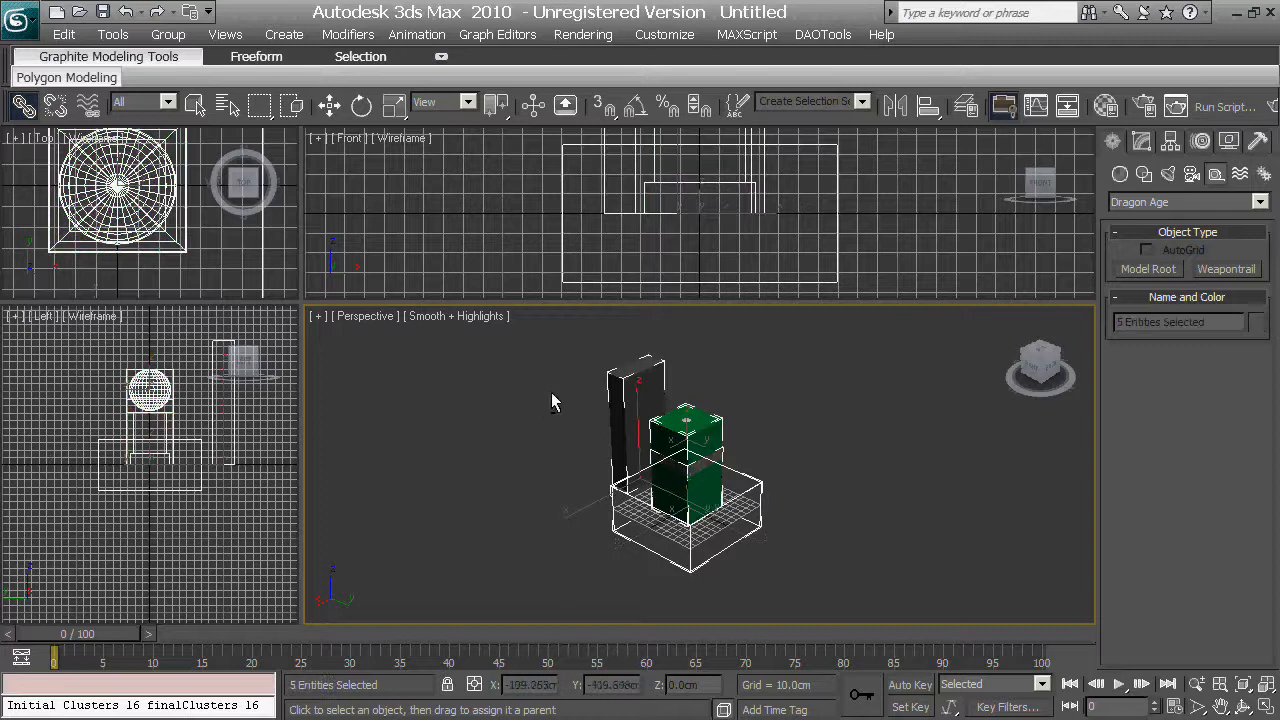
drag(548, 391, 631, 362)
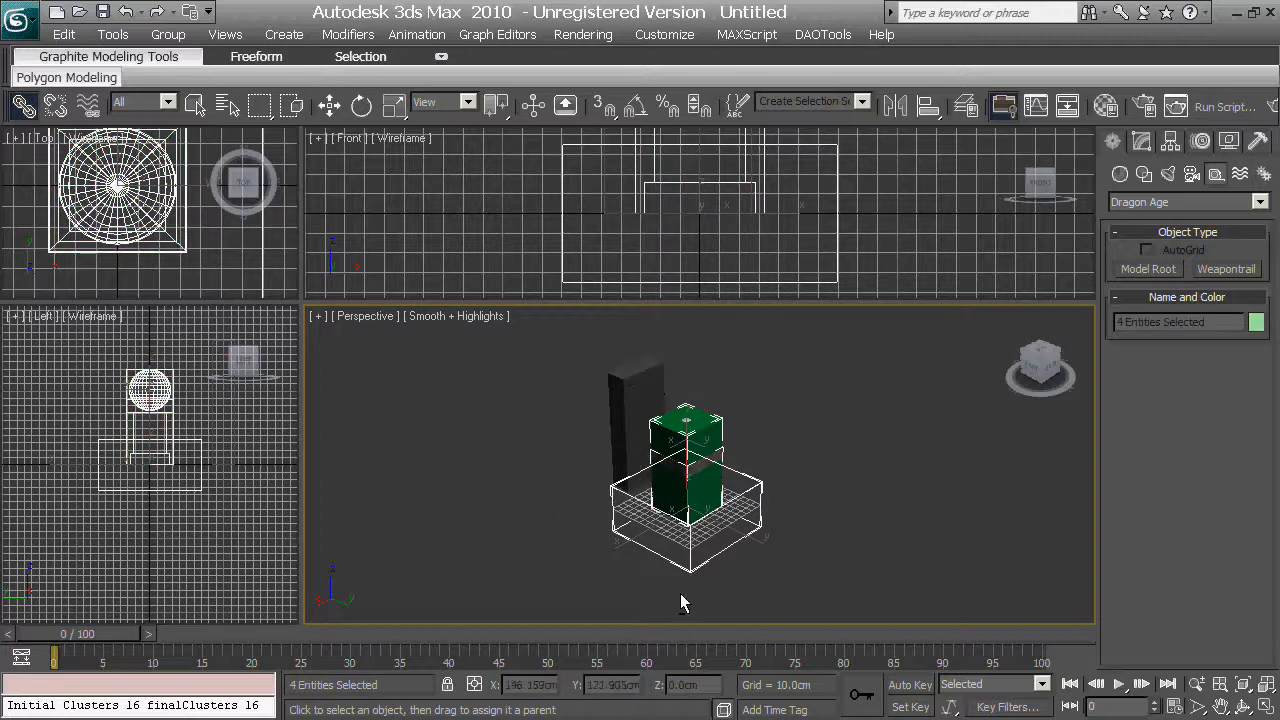
alt+drag(672, 595, 745, 545)
scroll(780, 470, up, 5)
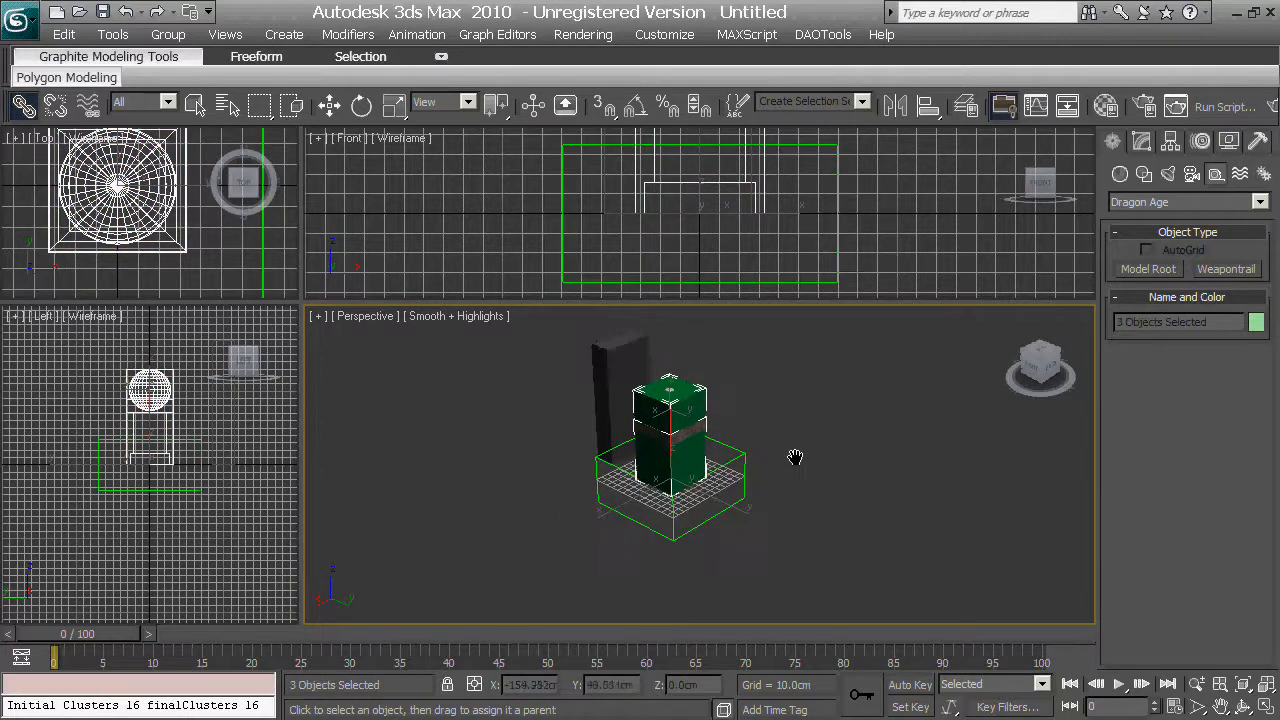
middle_drag(769, 467, 781, 508)
drag(694, 391, 810, 483)
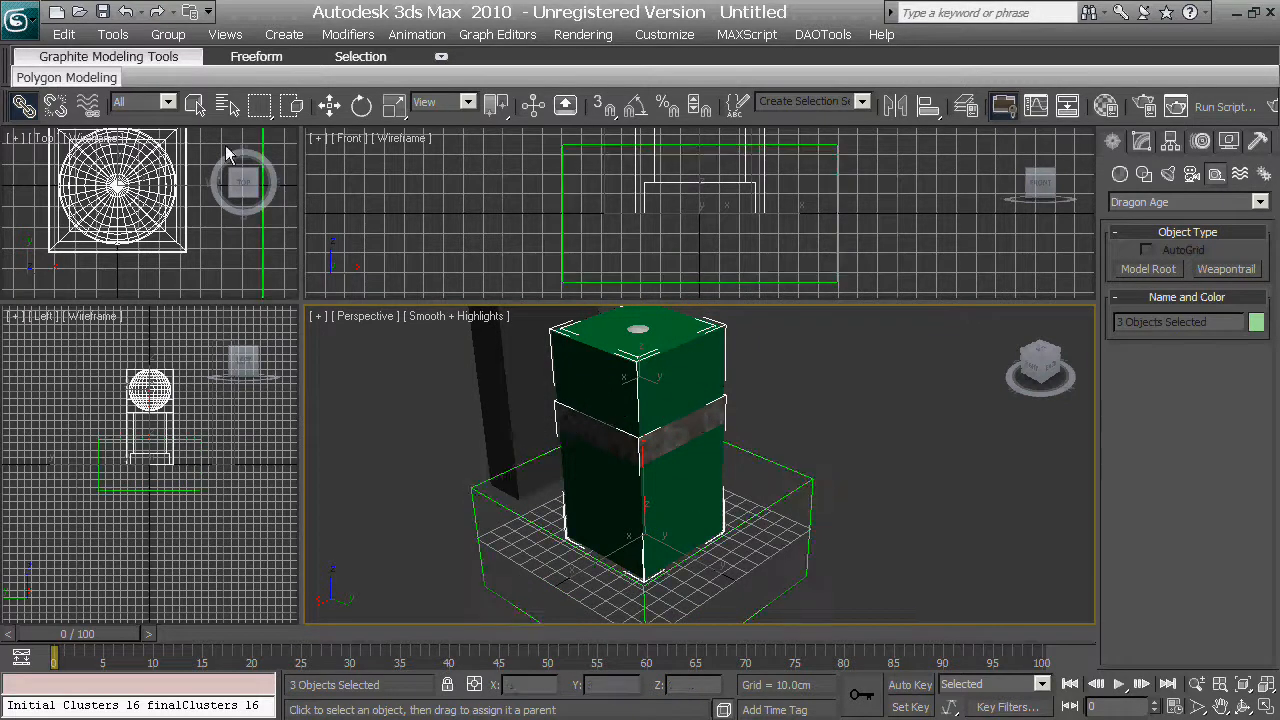
click(66, 77)
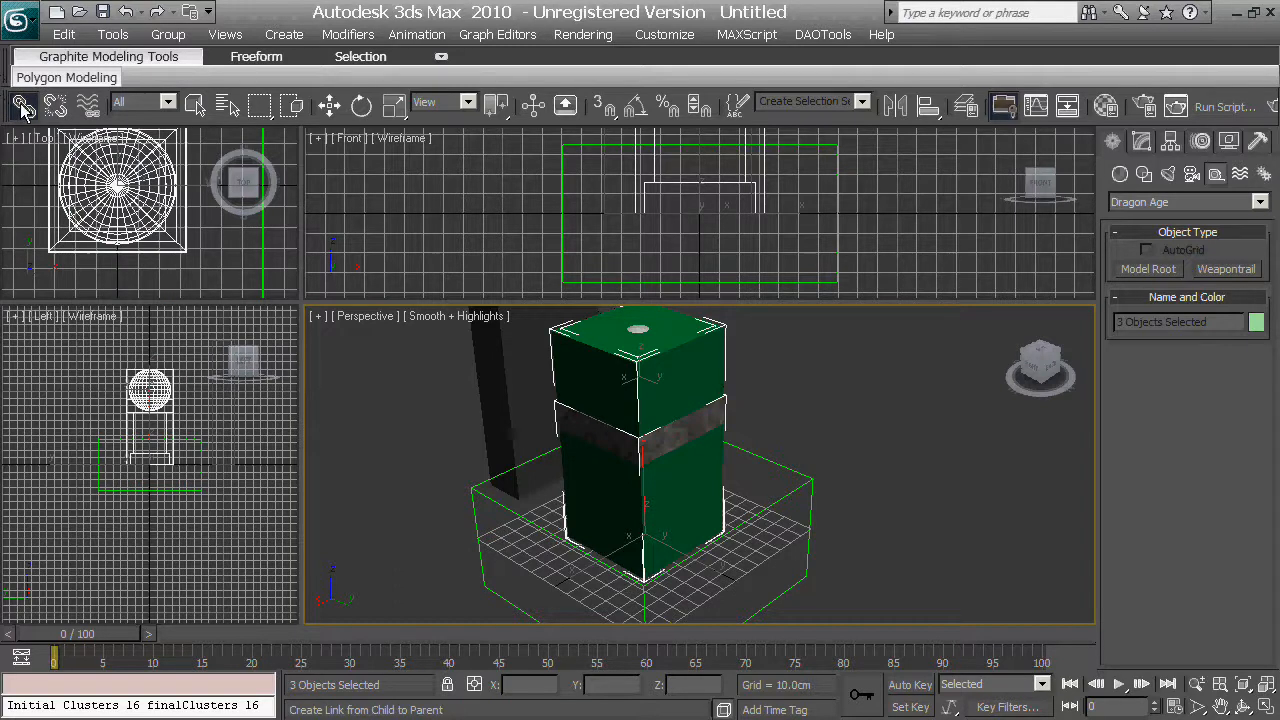
click(23, 105)
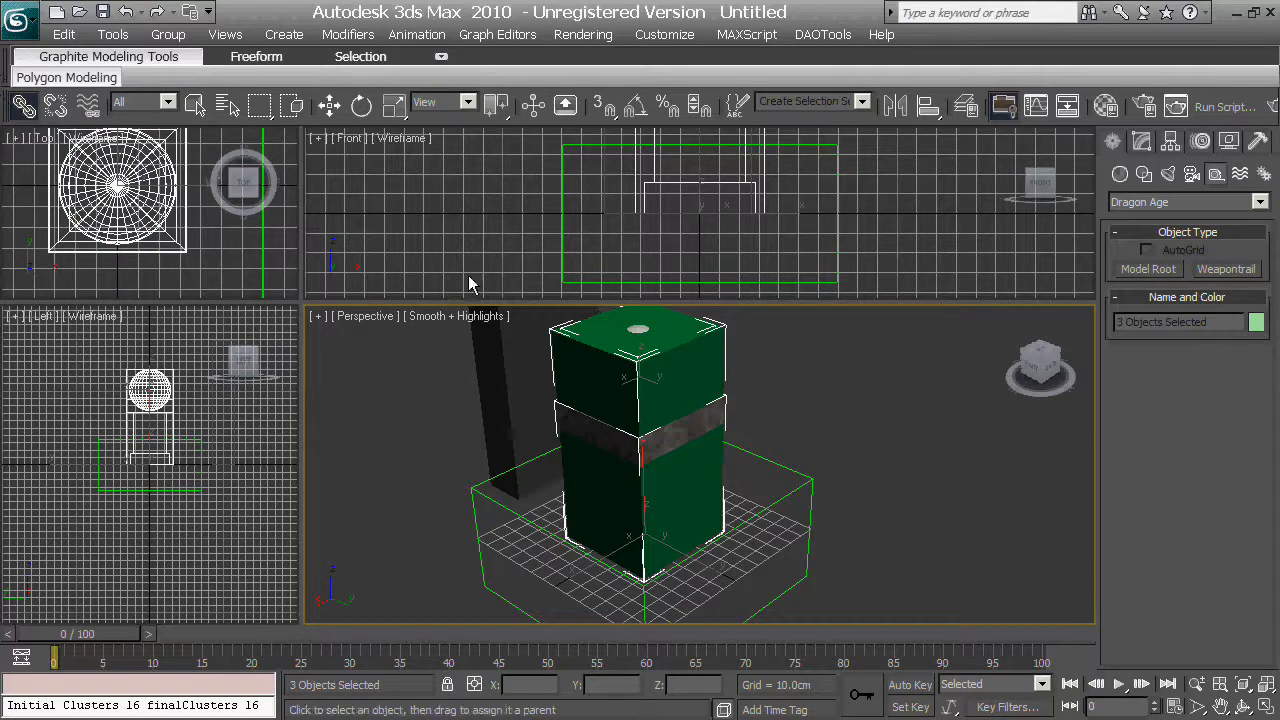
click(811, 397)
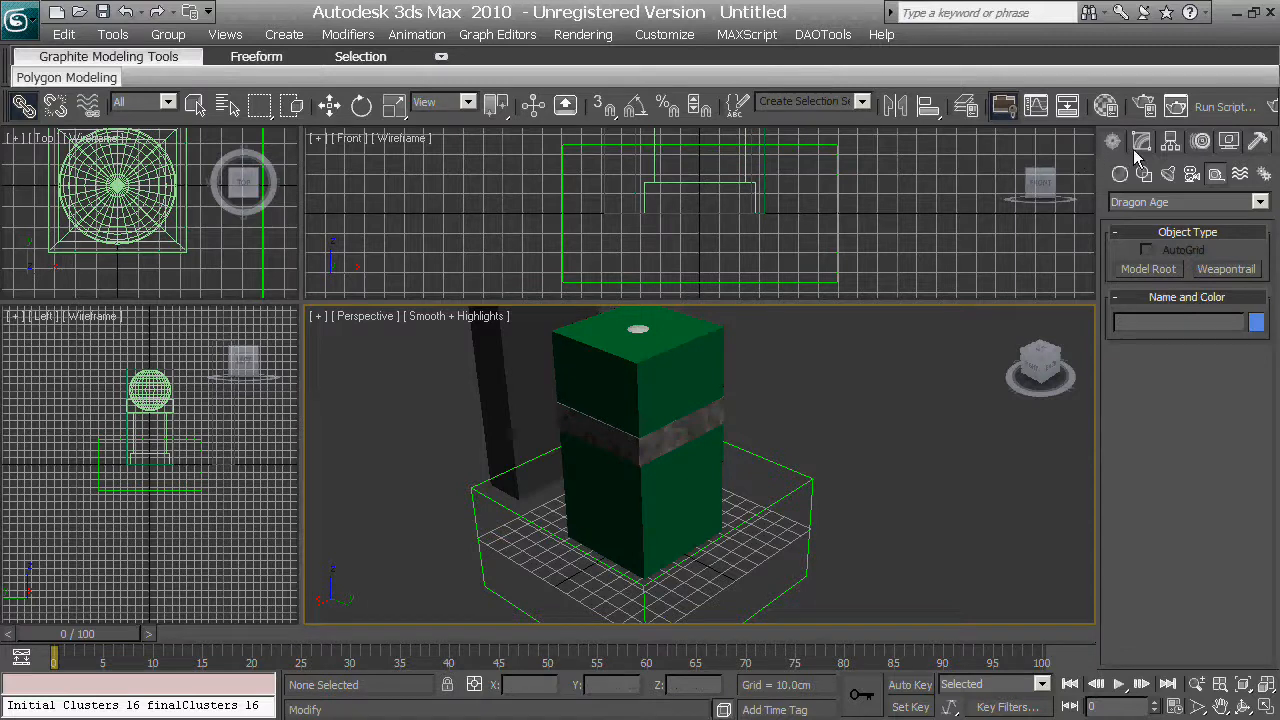
- Open the Dragon Age ModelManager, place it clear of the model, and select the GOB model root
click(822, 34)
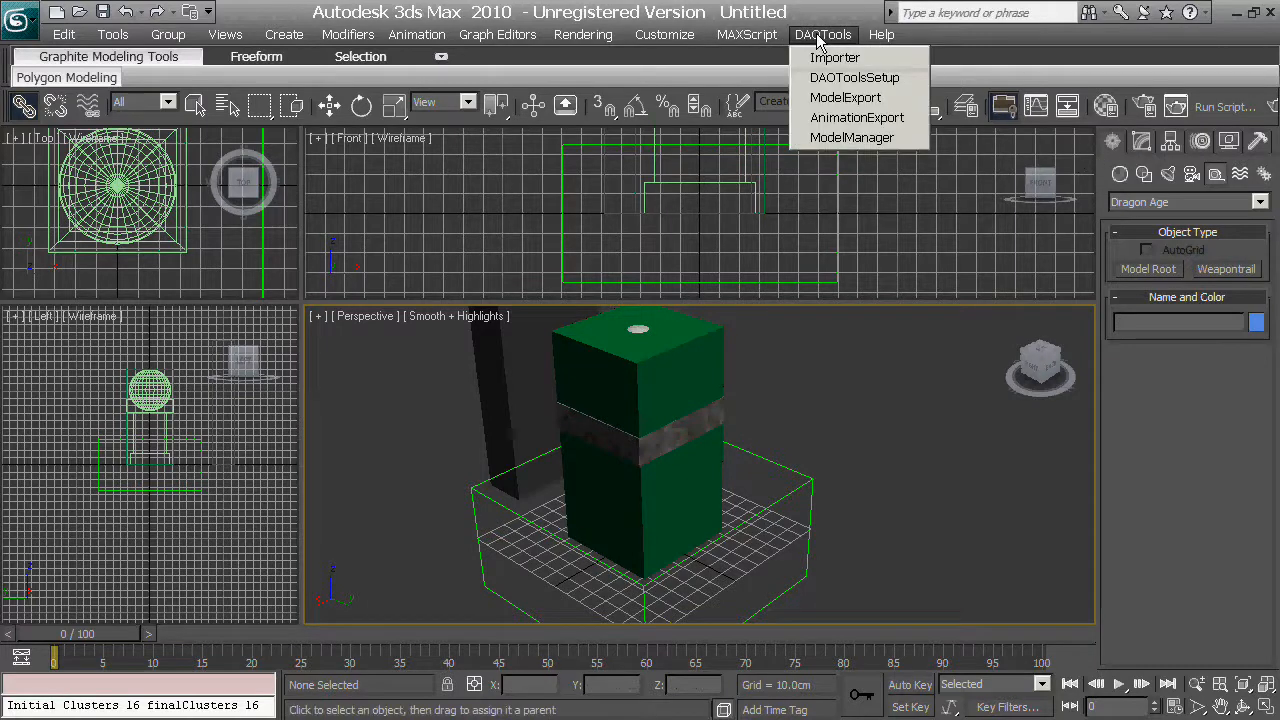
click(851, 138)
drag(474, 576, 299, 151)
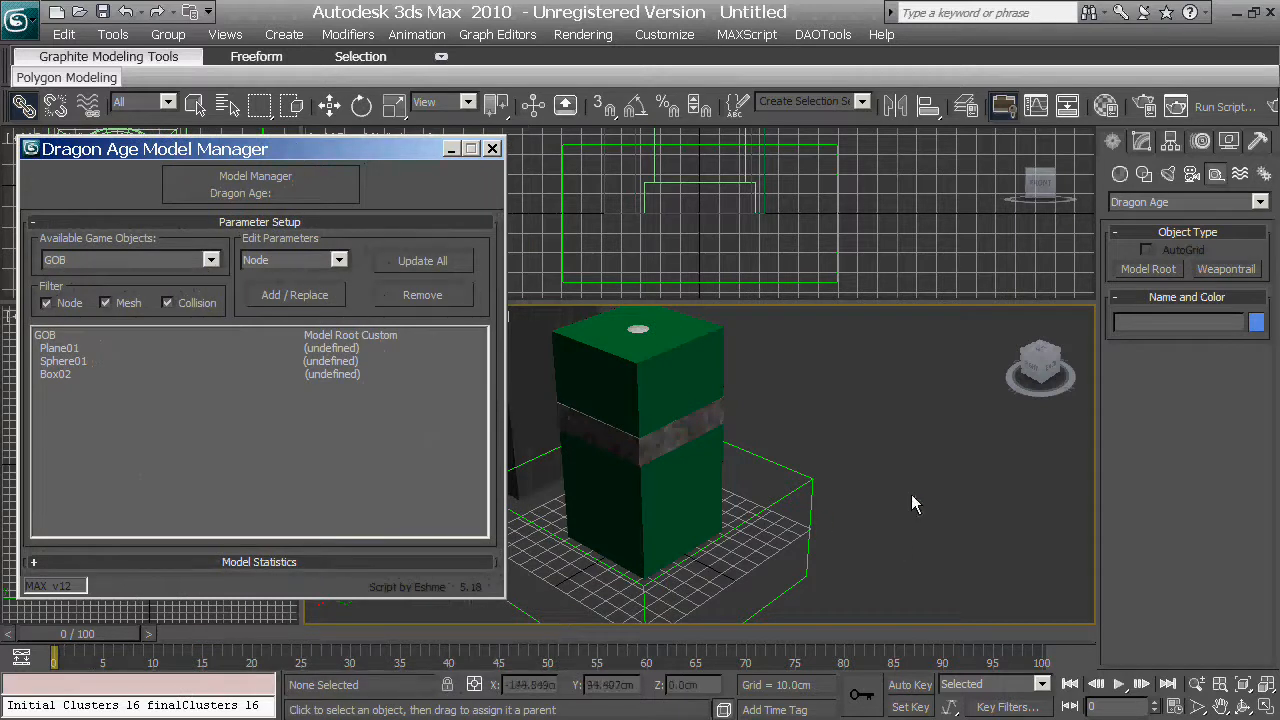
drag(904, 448, 791, 515)
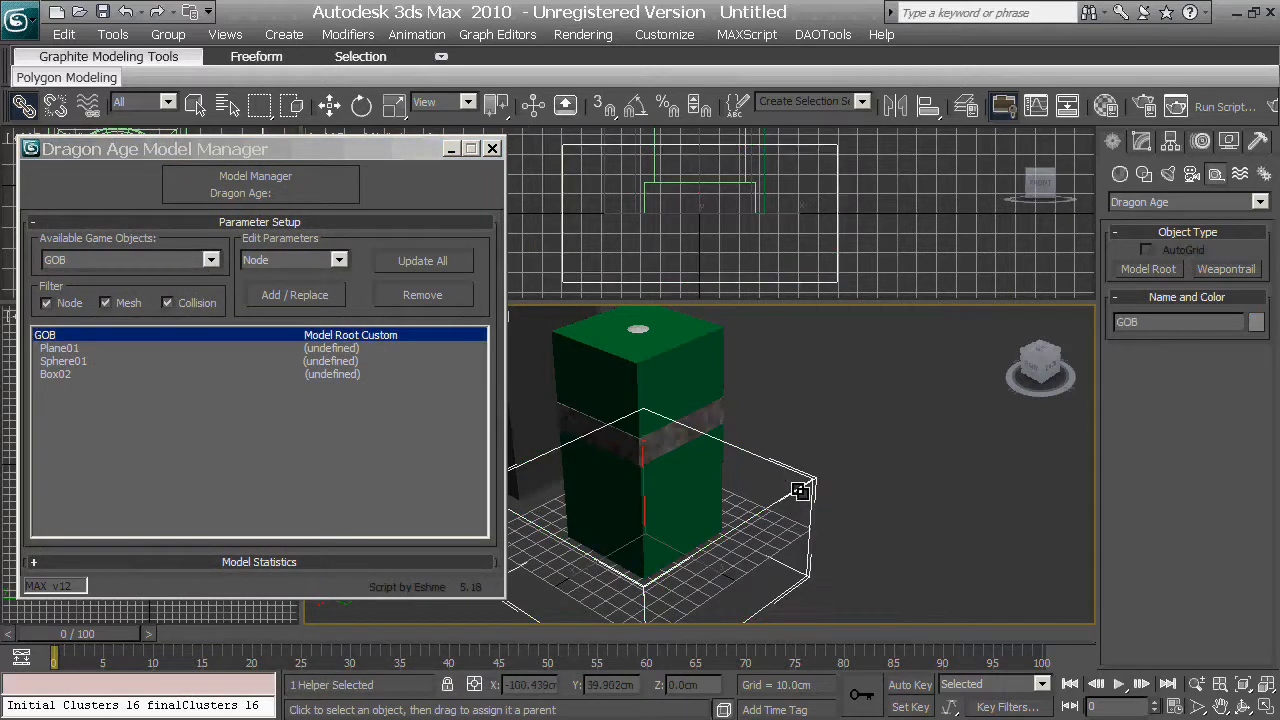
- Add Mesh parameters to Plane01 and Sphere01 in the Model Manager, accepting the overwrite of existing parameters
click(79, 373)
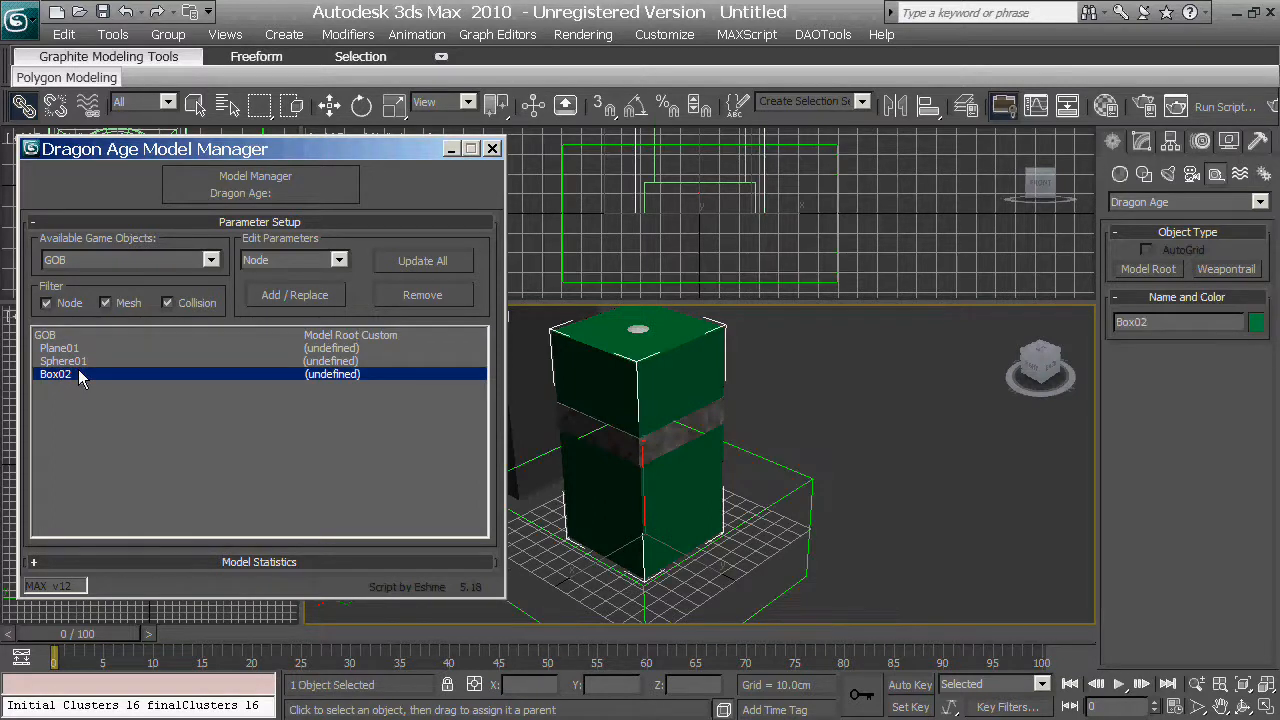
click(80, 361)
ctrl+click(80, 349)
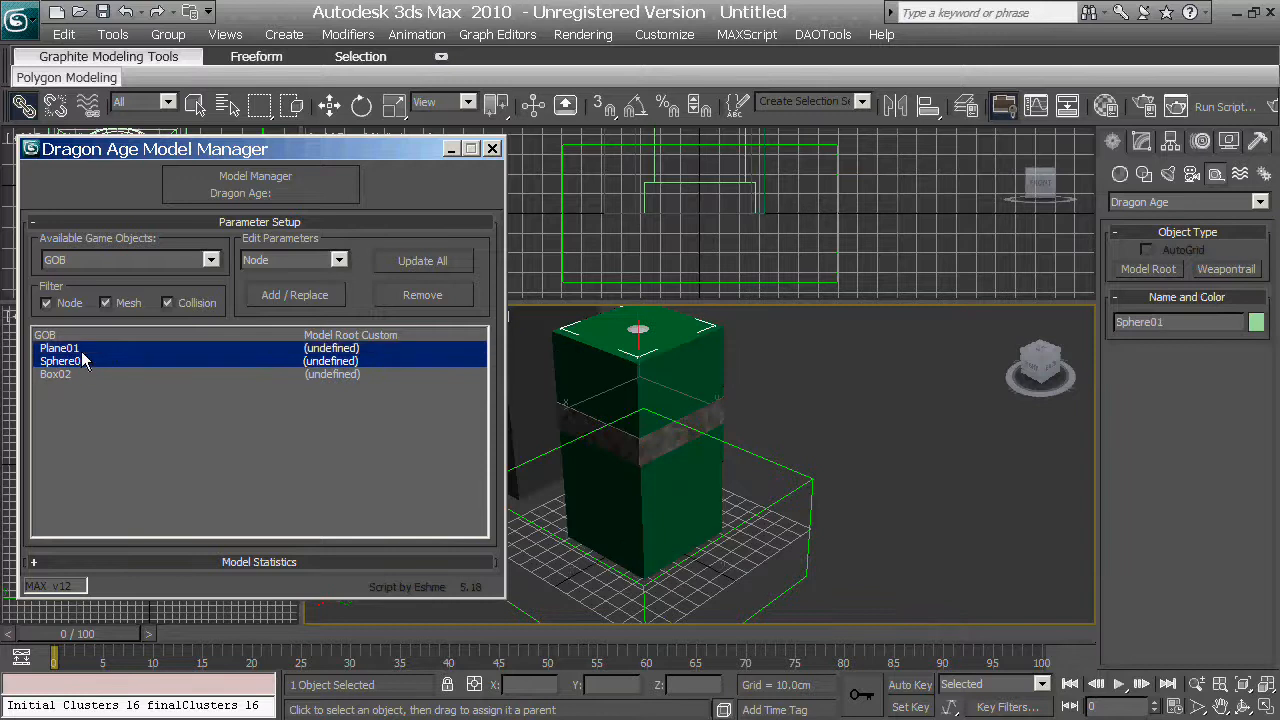
click(330, 261)
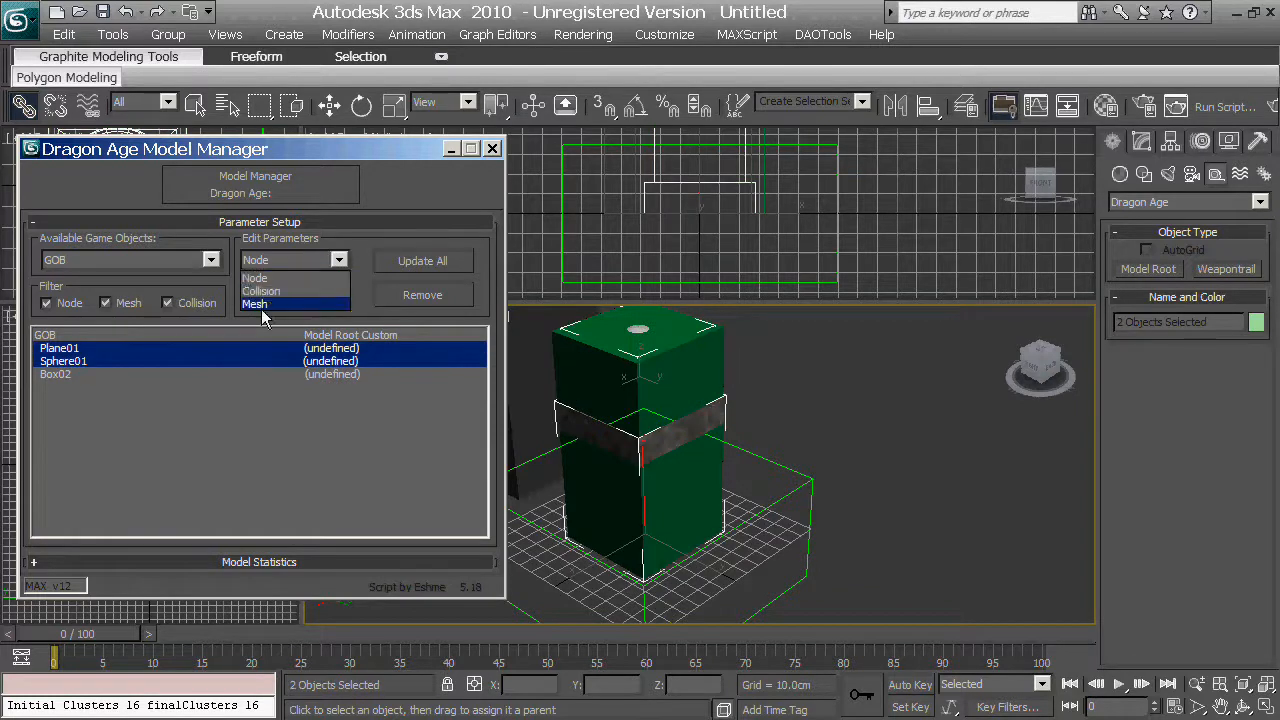
click(259, 305)
click(284, 296)
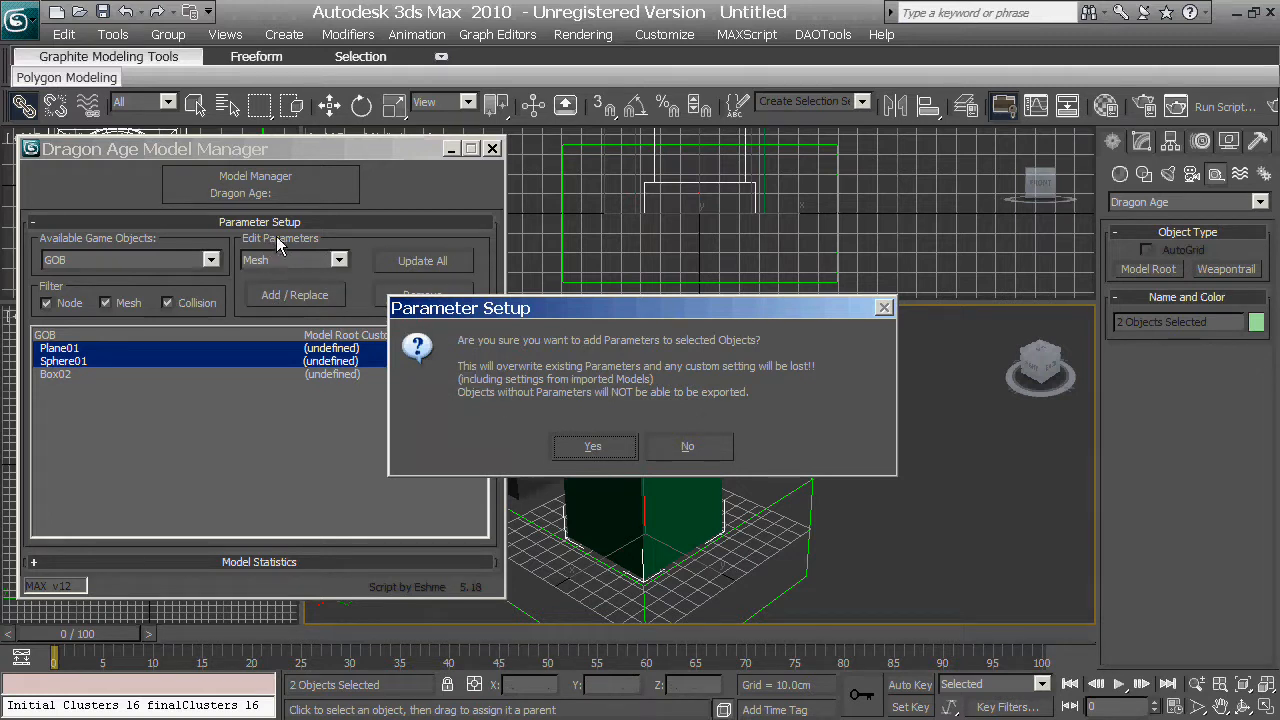
click(593, 446)
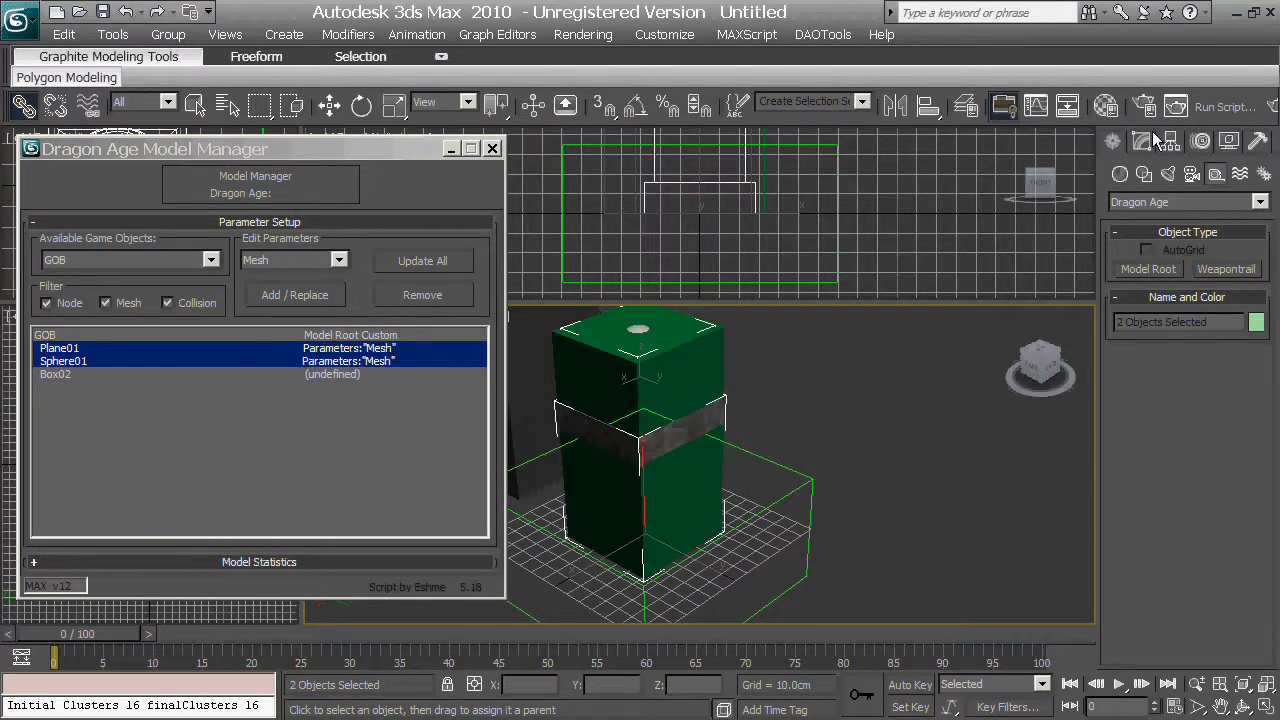
- Widen the command panel and examine the Dragon Age Mesh Object shadow options on the Editable Poly of Plane01 and Sphere01
click(250, 348)
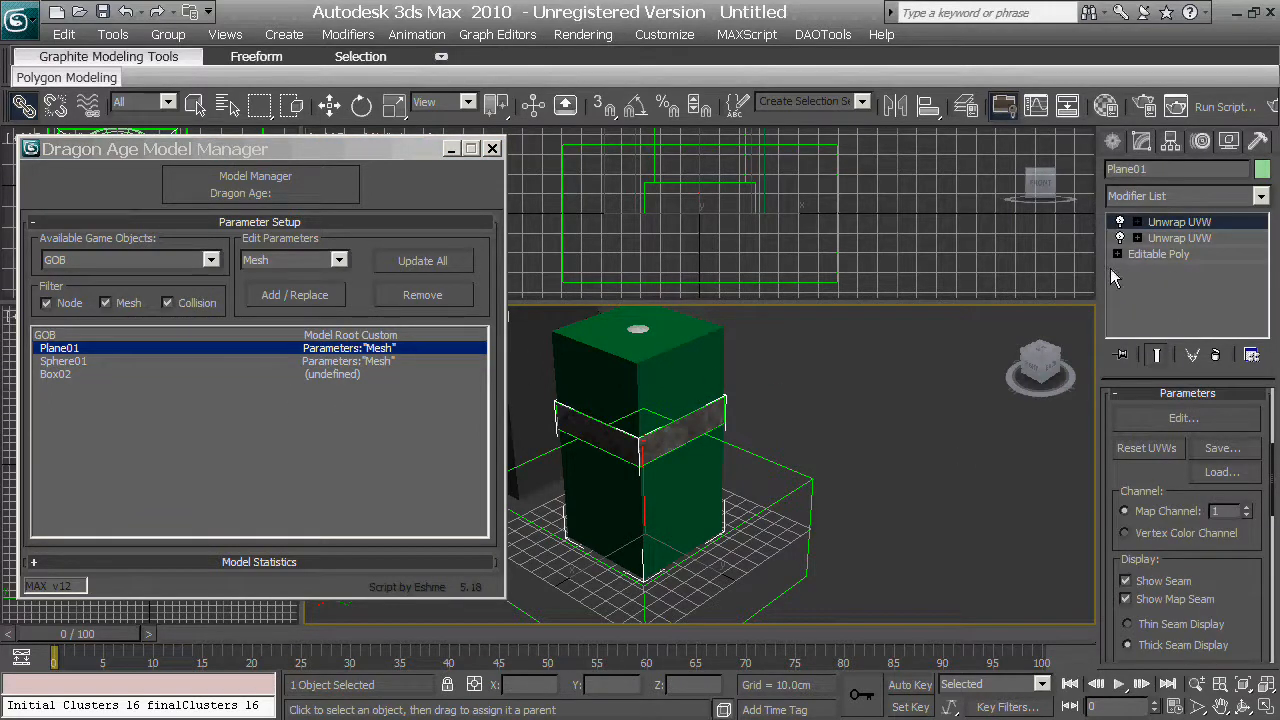
drag(1100, 270, 856, 285)
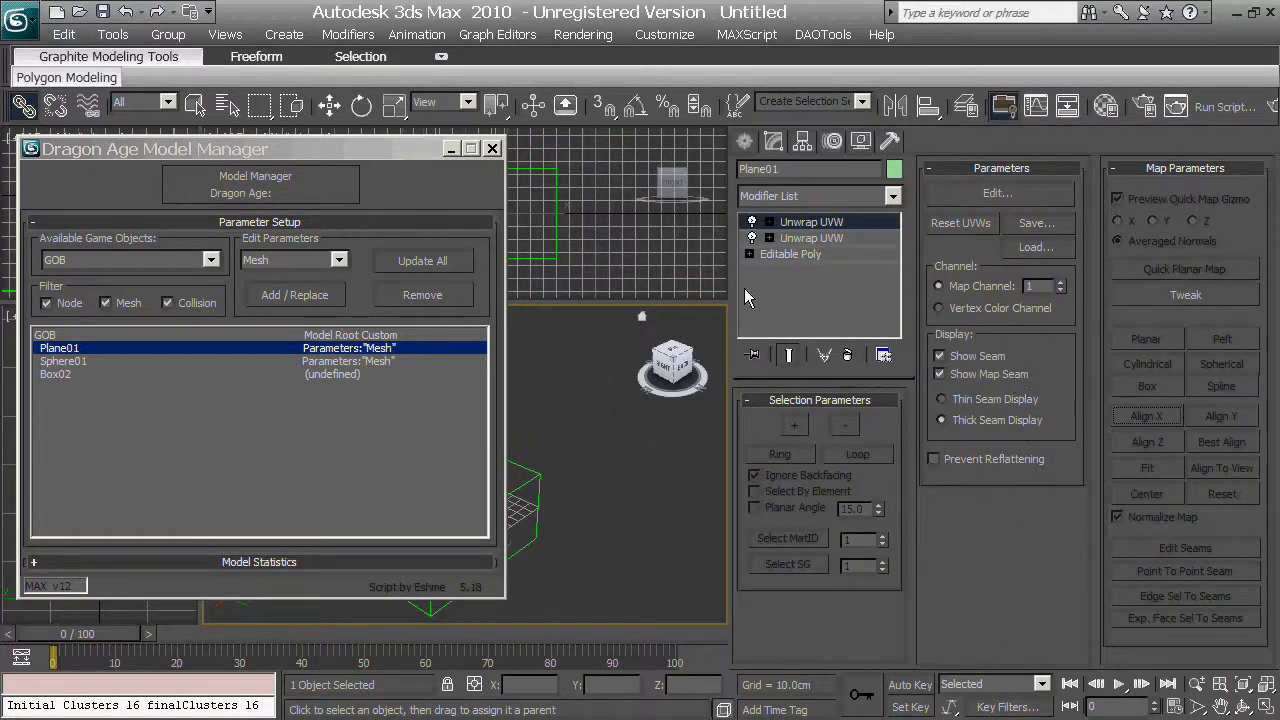
drag(715, 285, 624, 300)
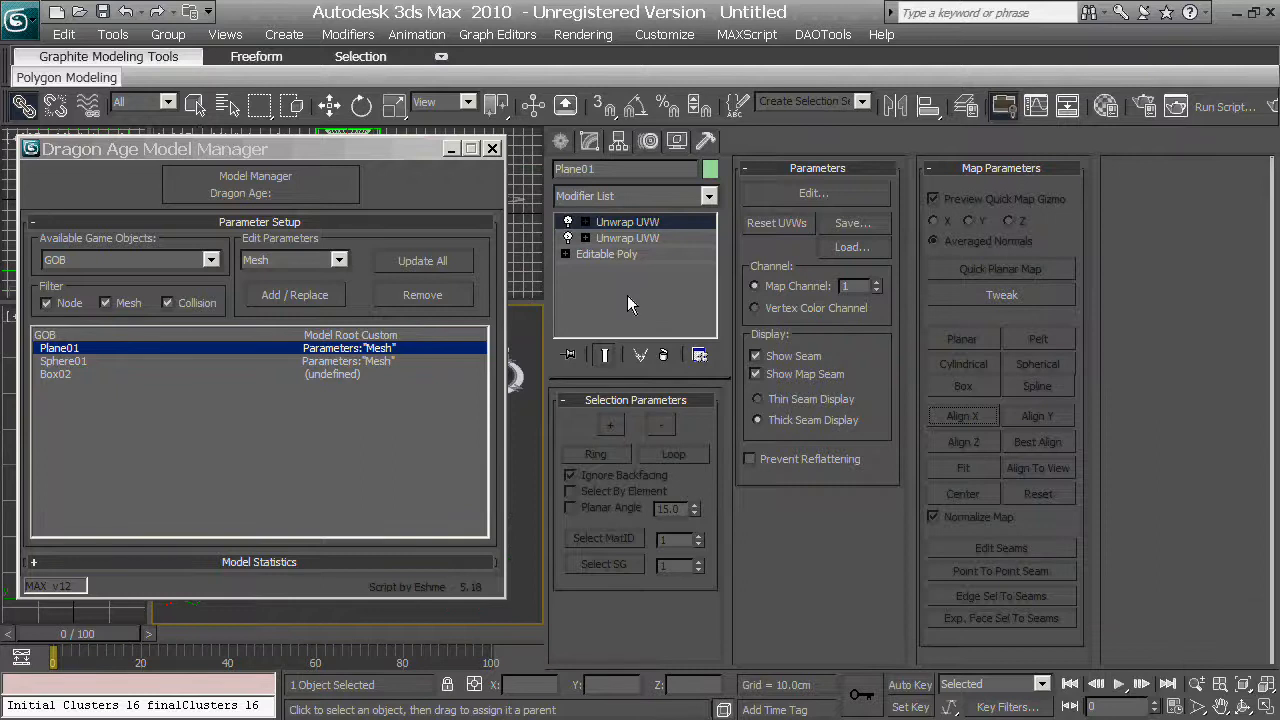
click(632, 252)
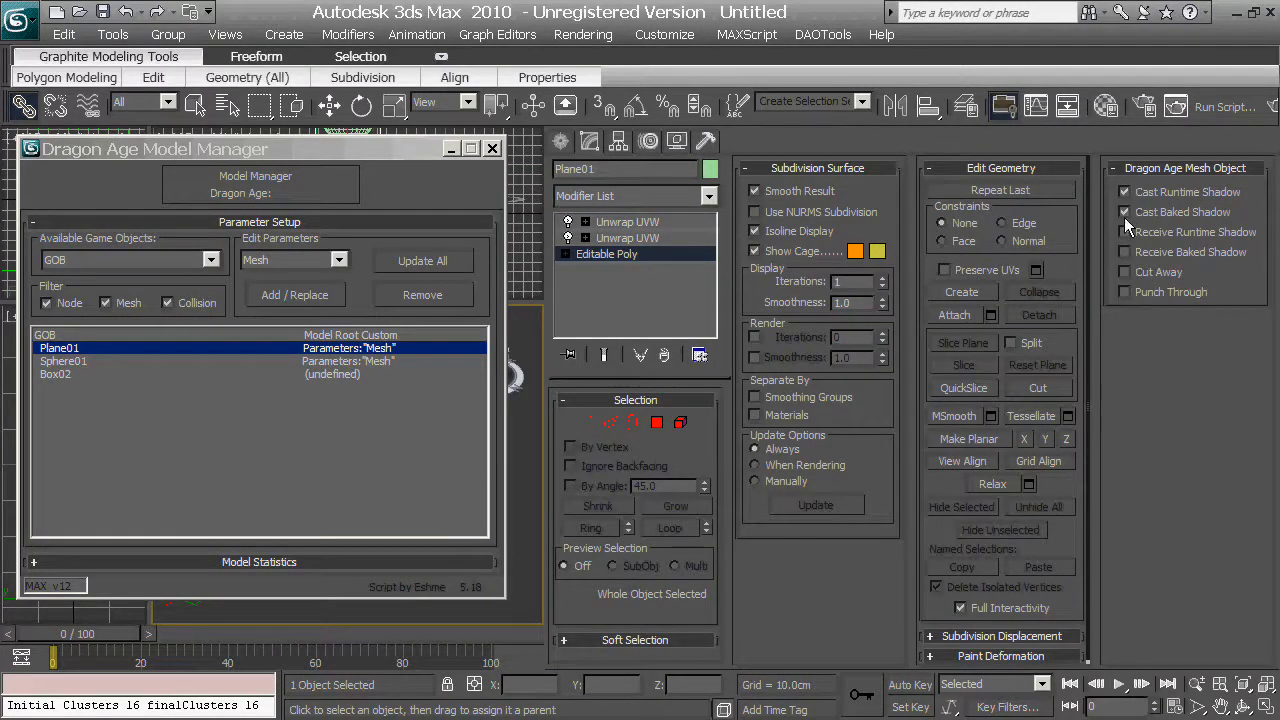
click(334, 361)
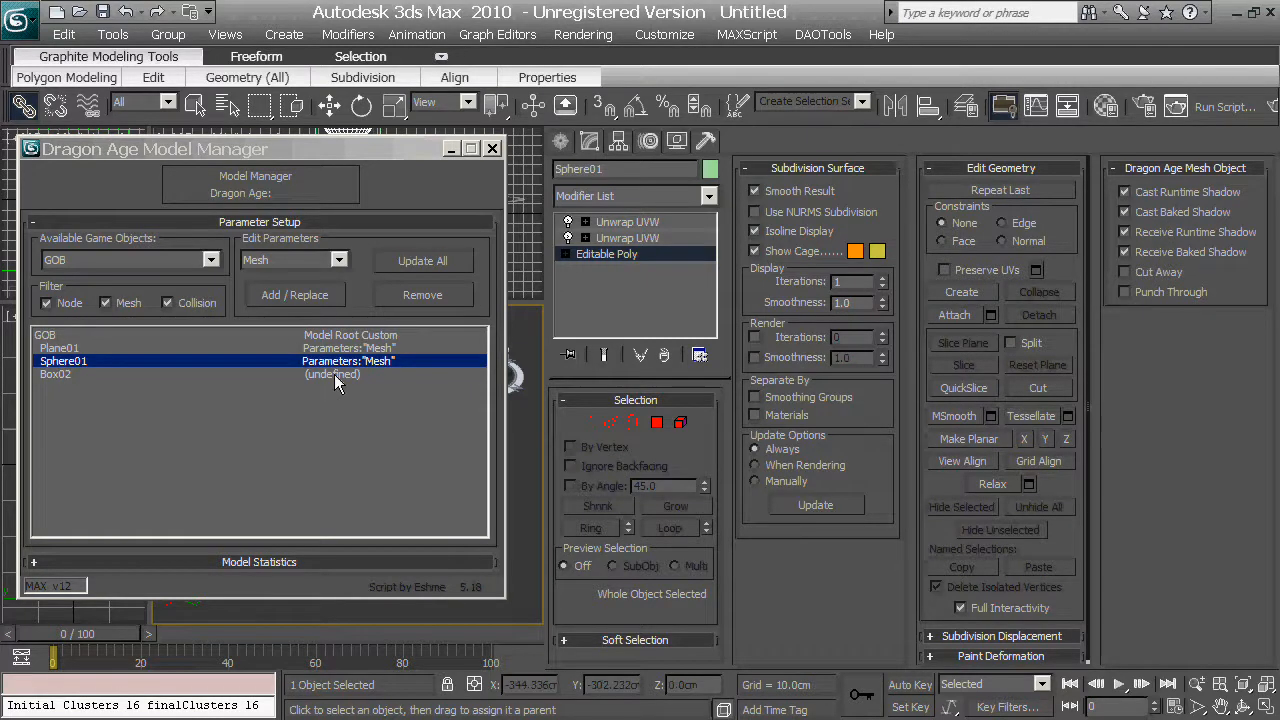
- Add Collision parameters to Box02 in the Model Manager, accepting the overwrite of existing parameters
click(374, 376)
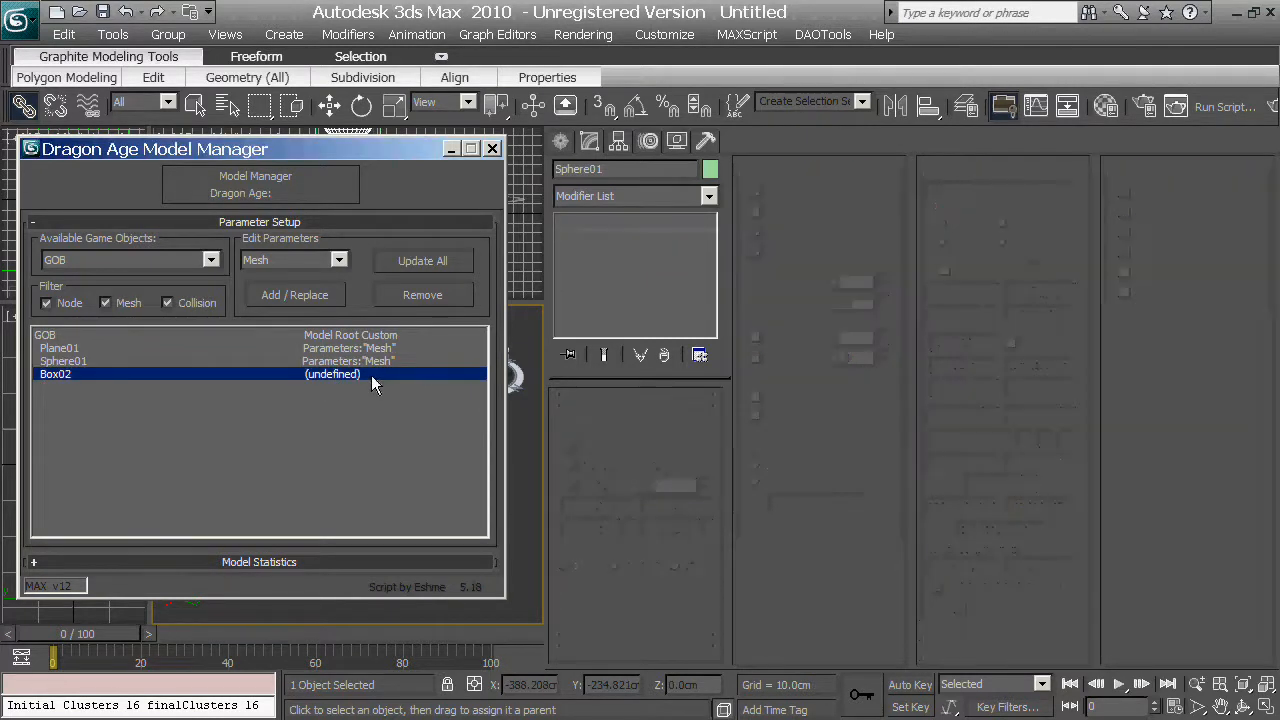
click(298, 261)
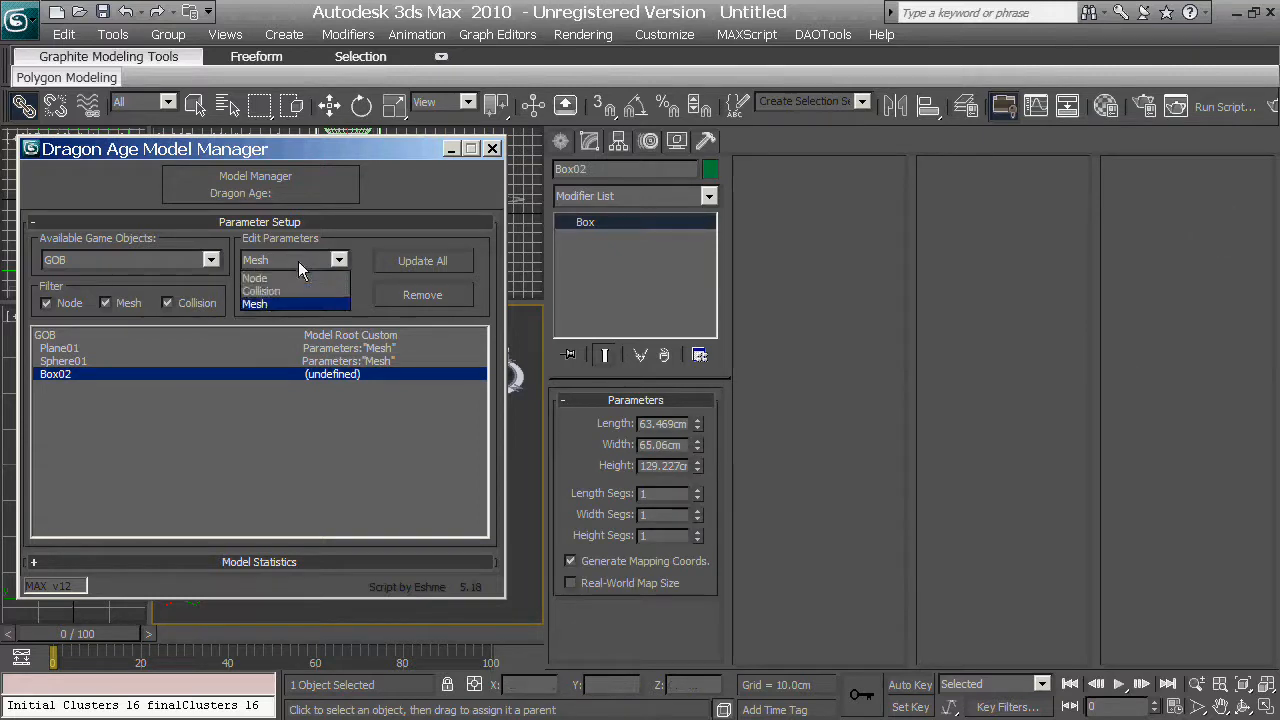
click(285, 288)
click(292, 298)
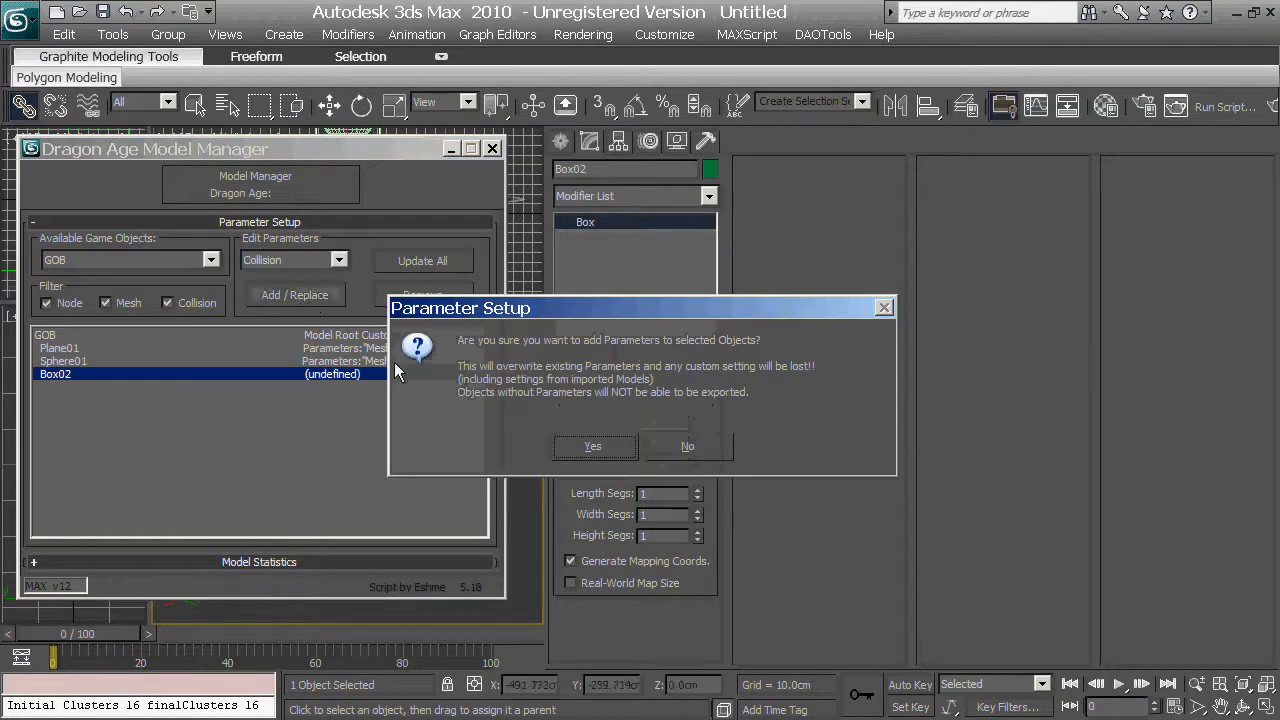
click(592, 446)
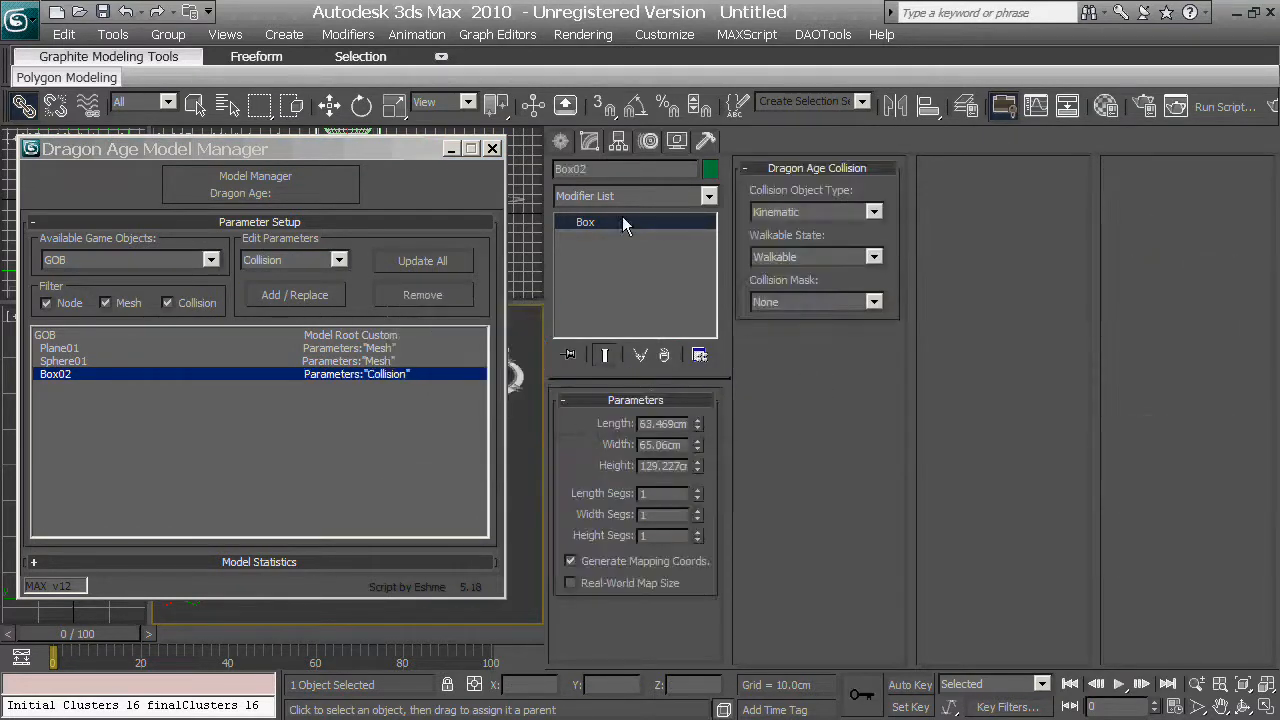
- Set Box02's Dragon Age Collision options to object type Static, walkable state NonWalkable and collision mask Static Geometry
click(819, 214)
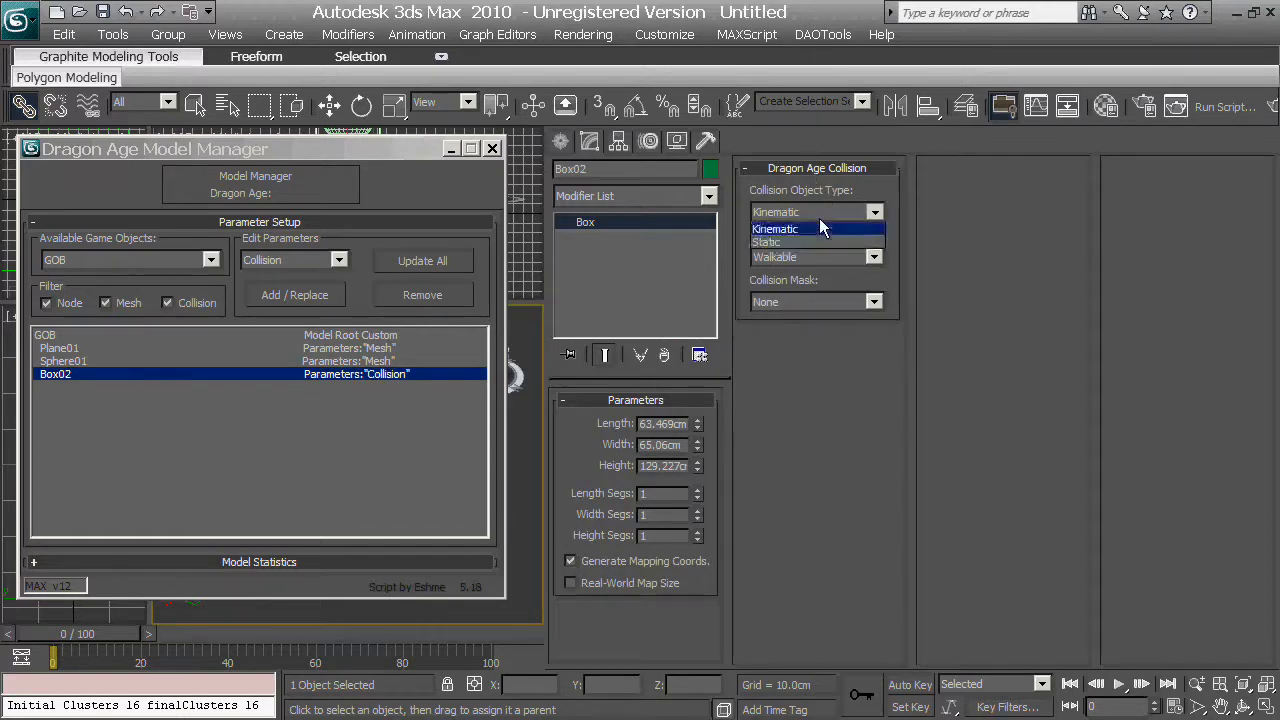
click(795, 246)
click(802, 257)
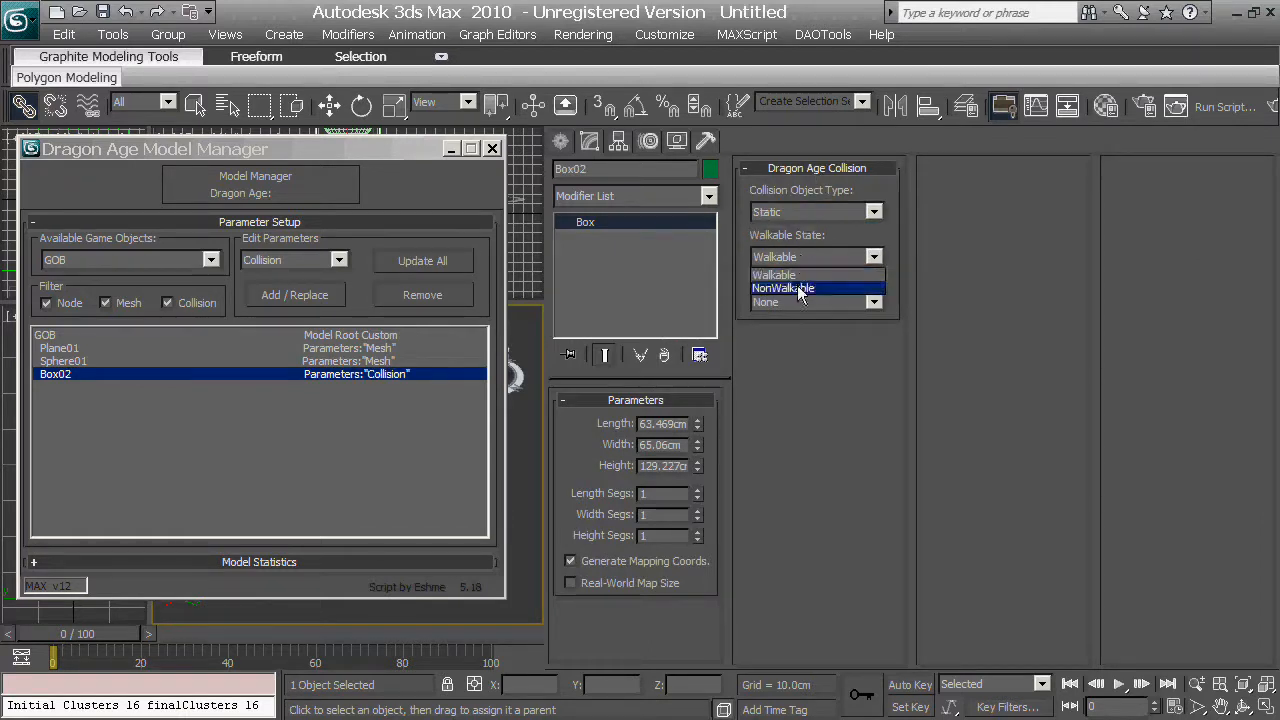
click(797, 287)
click(816, 299)
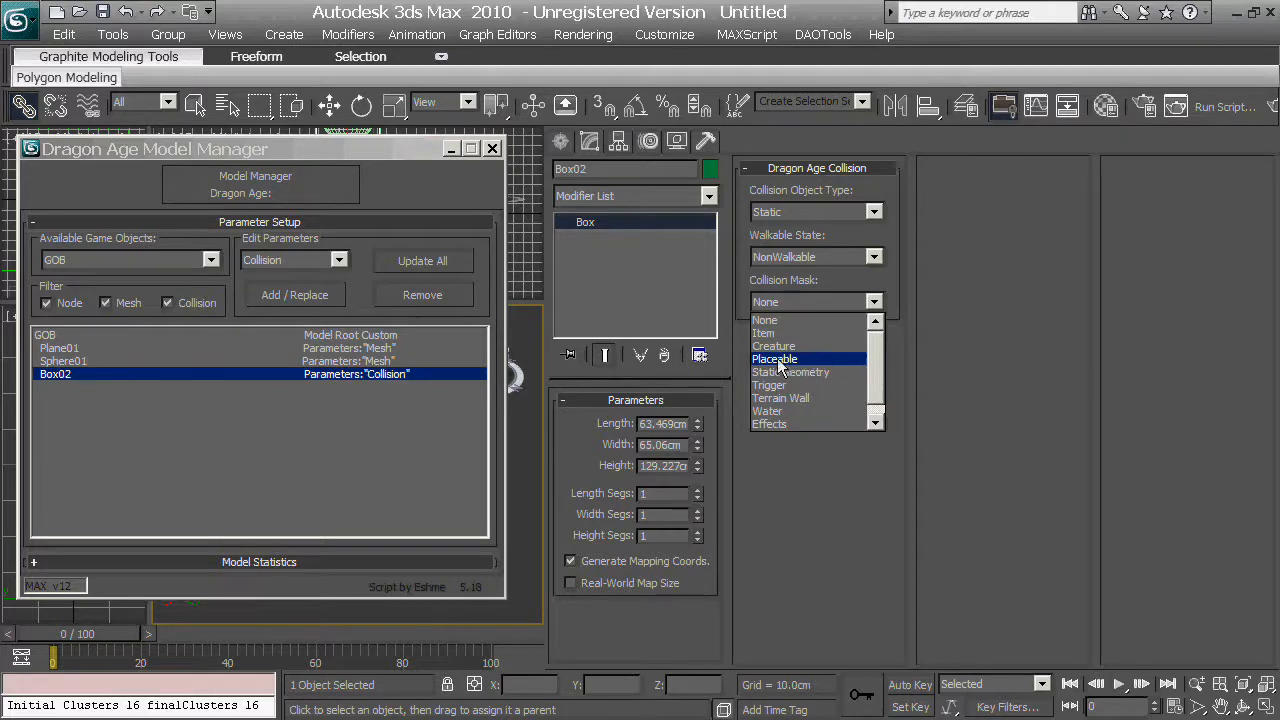
click(835, 373)
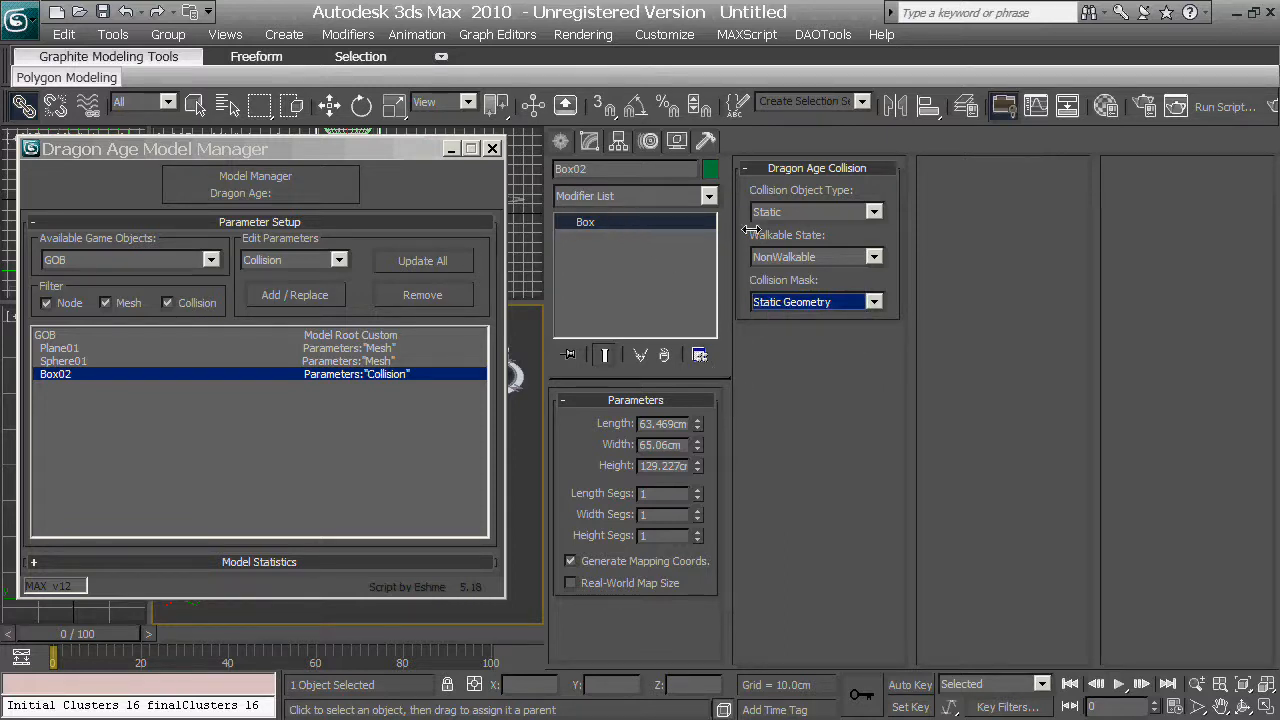
- Narrow the command panel to two columns and close the Model Manager, keeping Static Geometry as Box02's collision mask
drag(750, 230, 1110, 230)
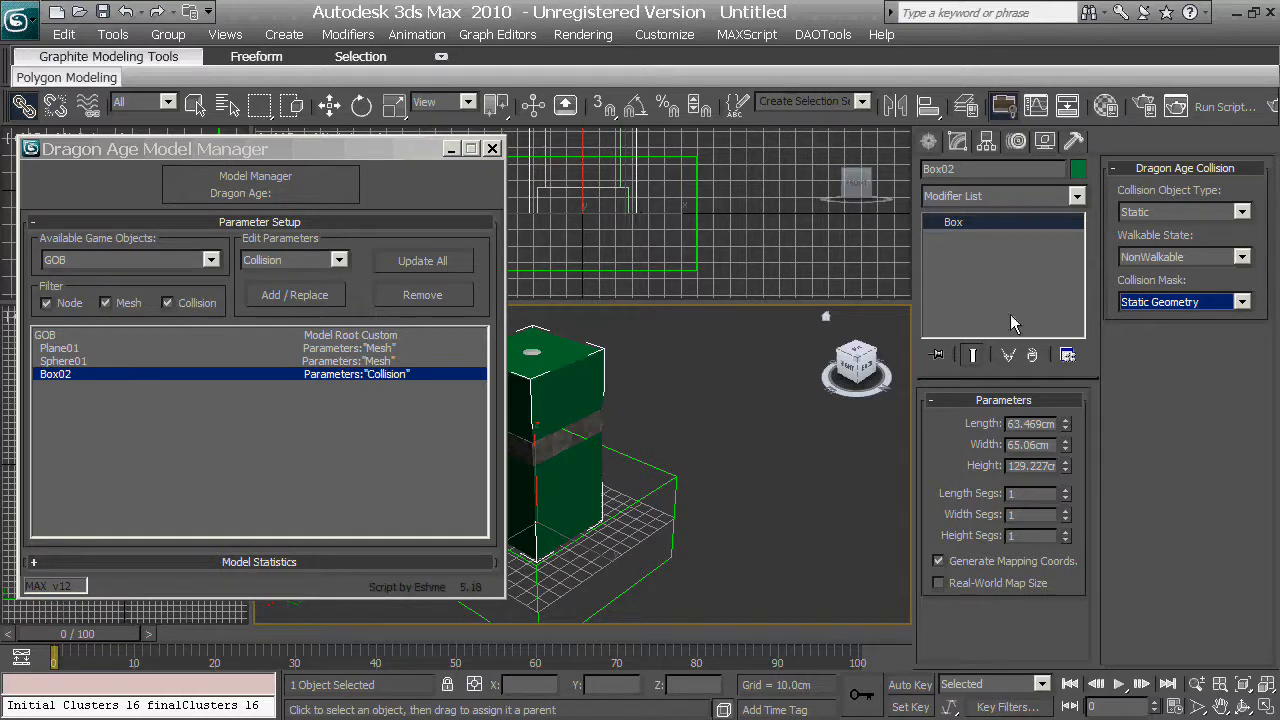
click(1165, 303)
click(1158, 359)
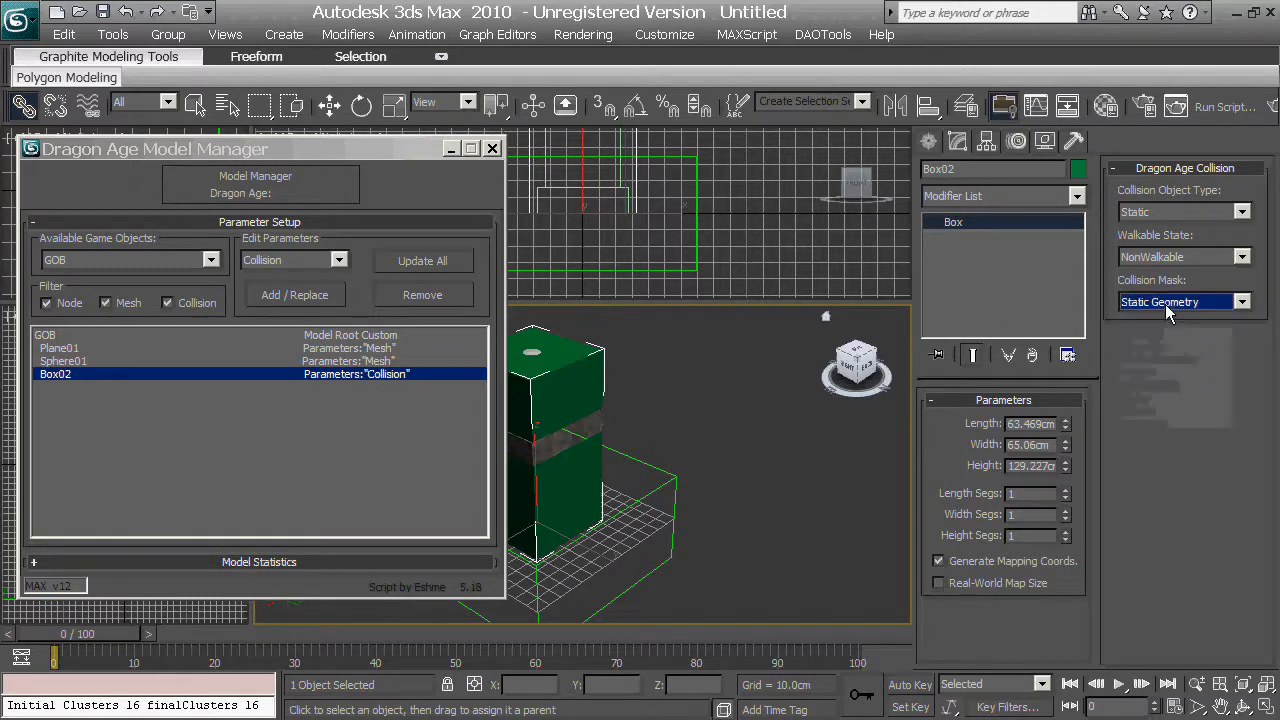
key(m)
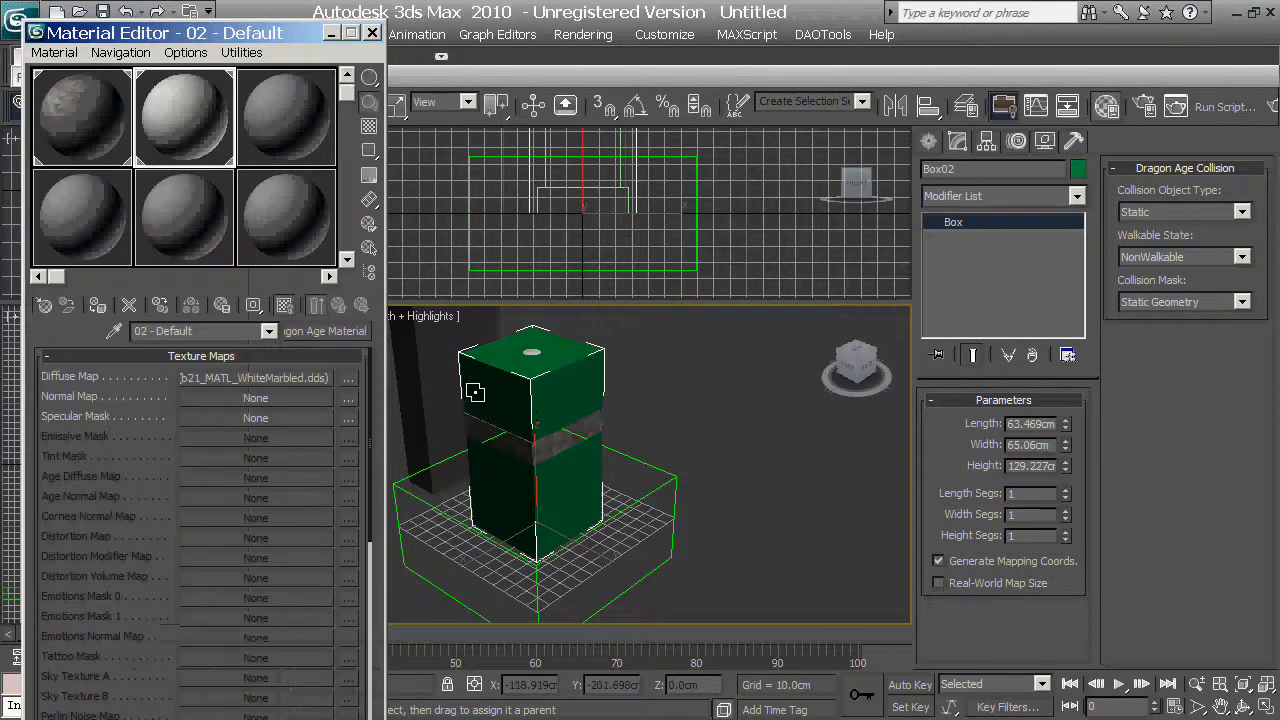
key(m)
middle_drag(622, 393, 672, 397)
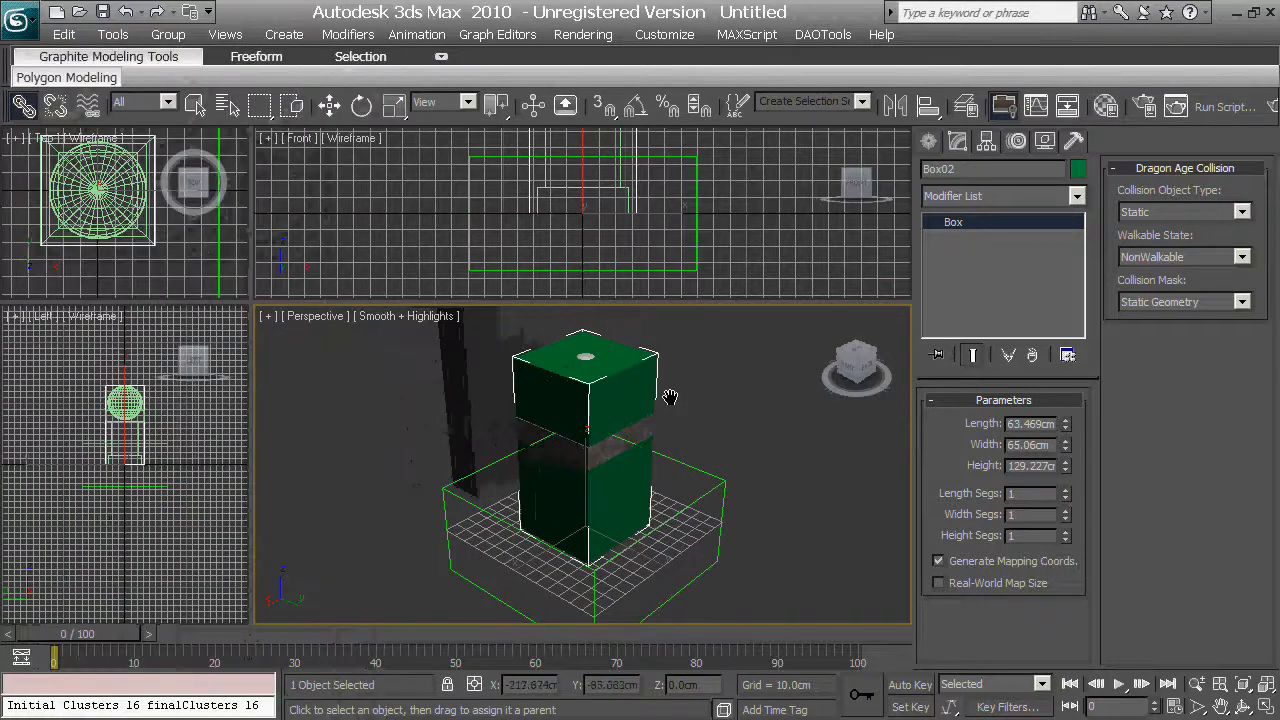
- Open the Dragon Age ModelExport tool for GOB, name the MMH and MSH files prop_furniture_pedestal, and clear the object selection
click(822, 34)
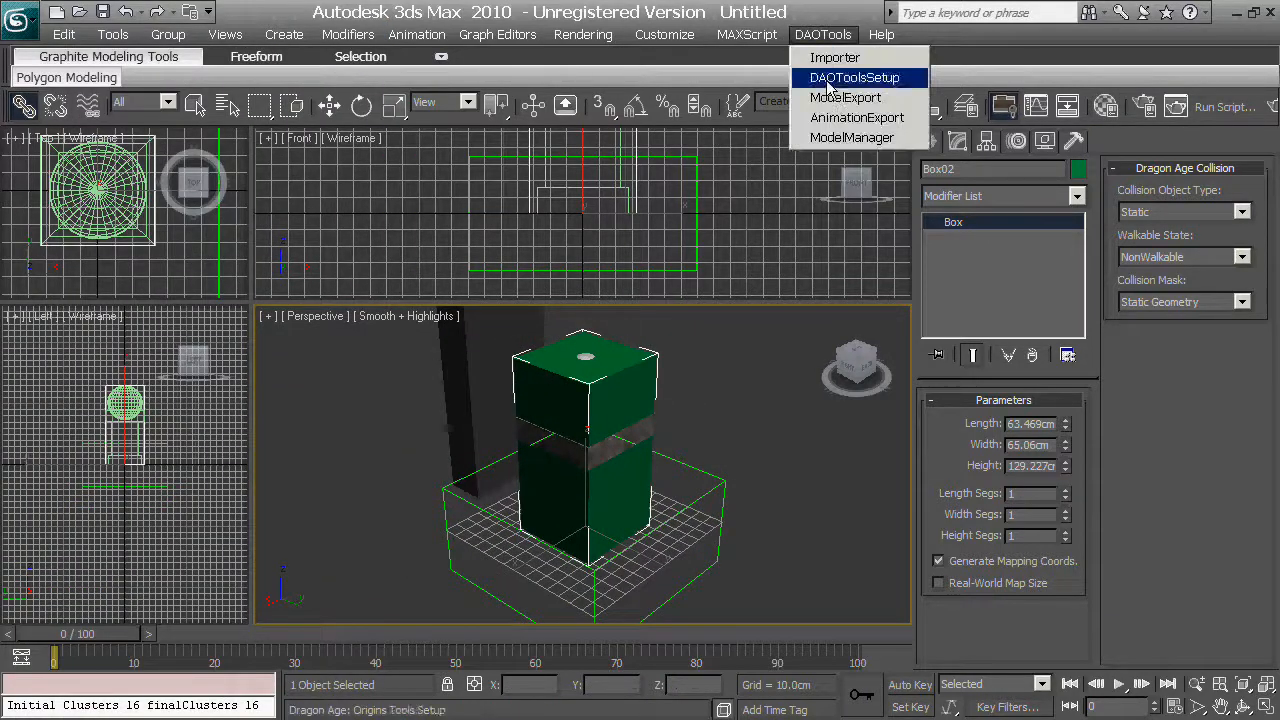
click(852, 99)
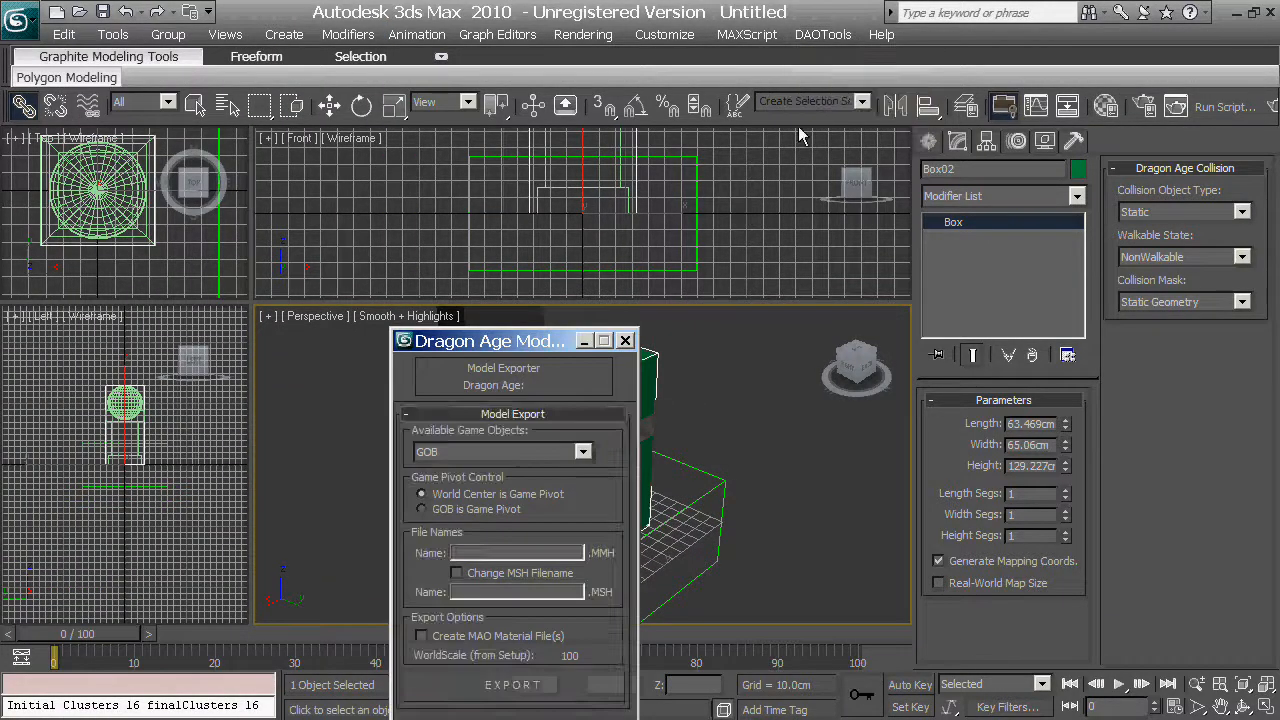
drag(542, 348, 516, 227)
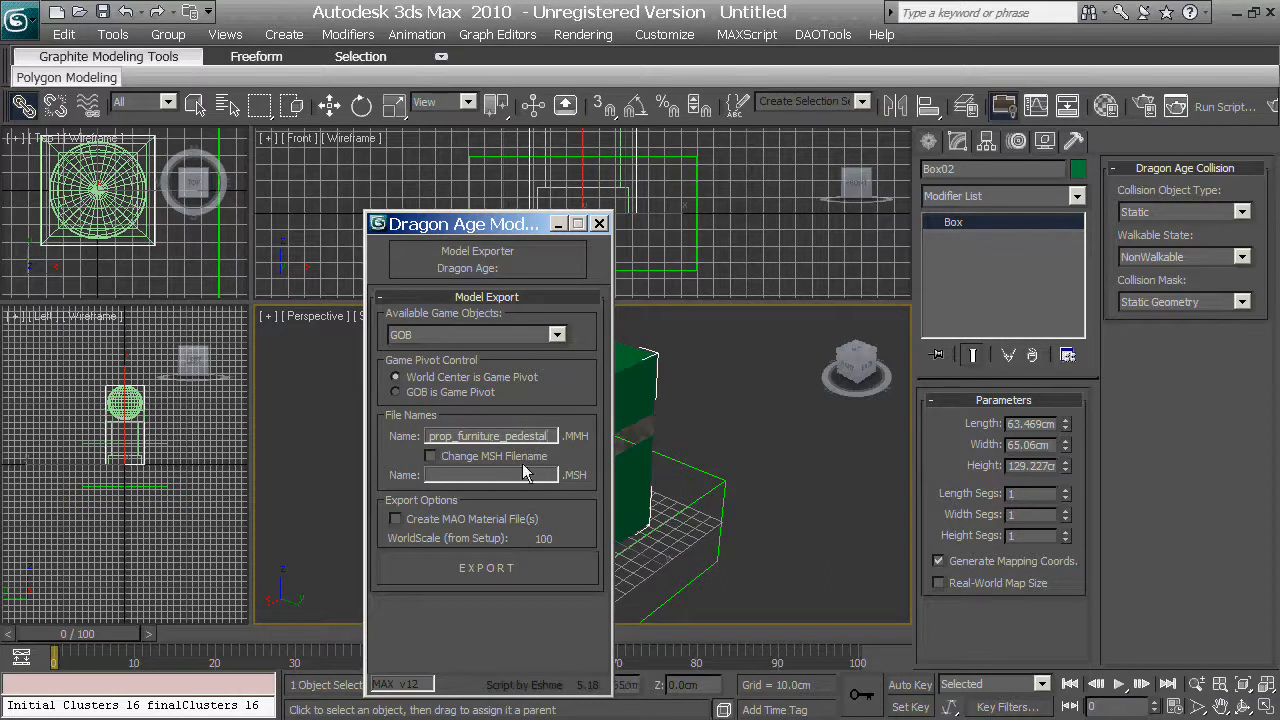
key(Return)
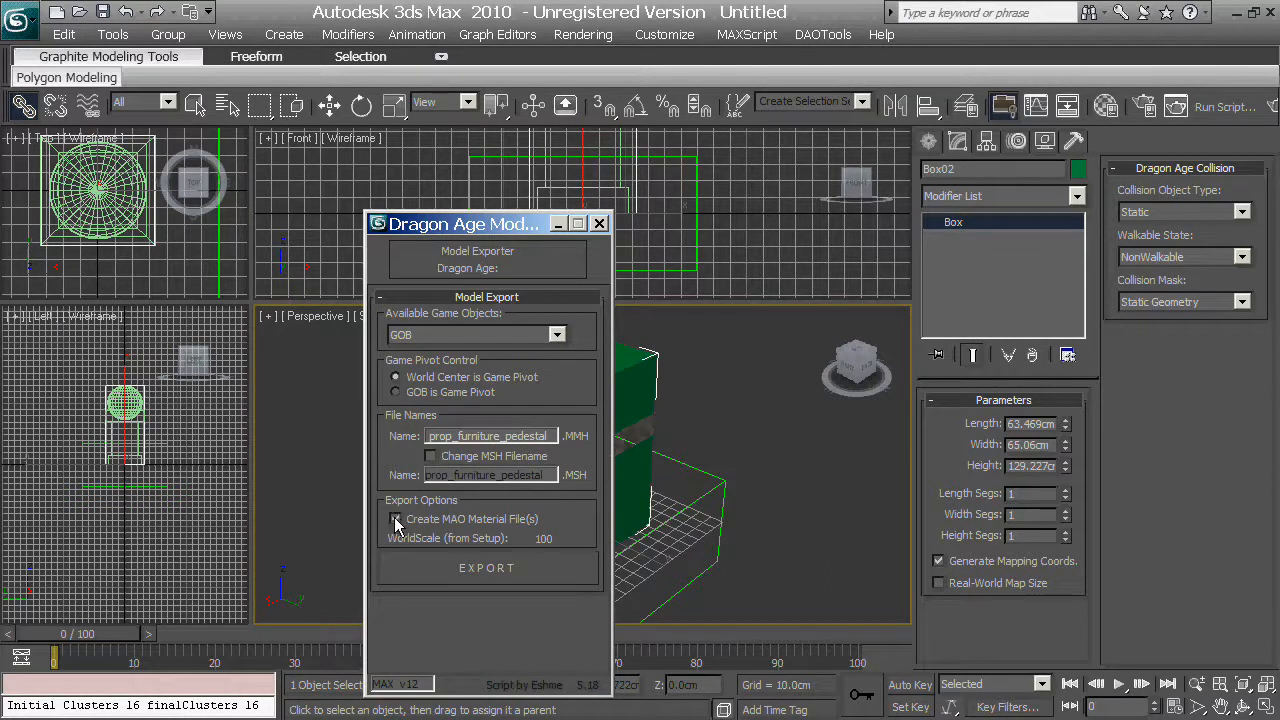
click(734, 453)
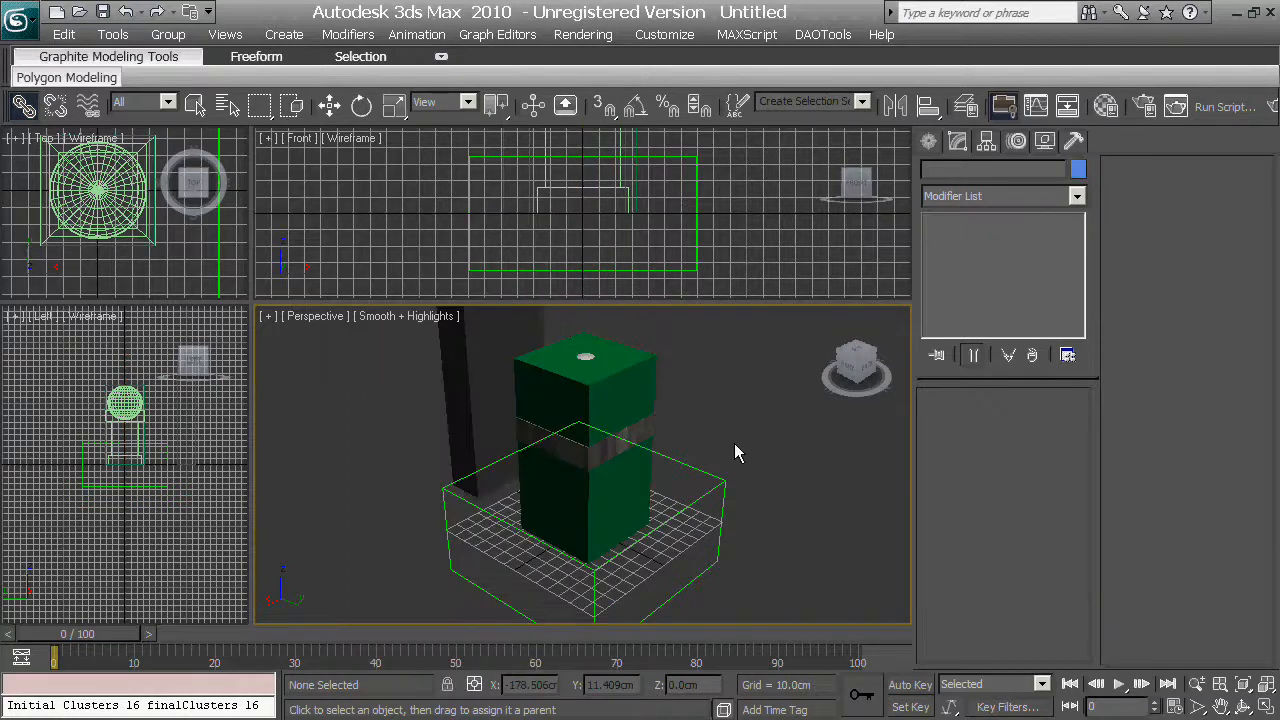